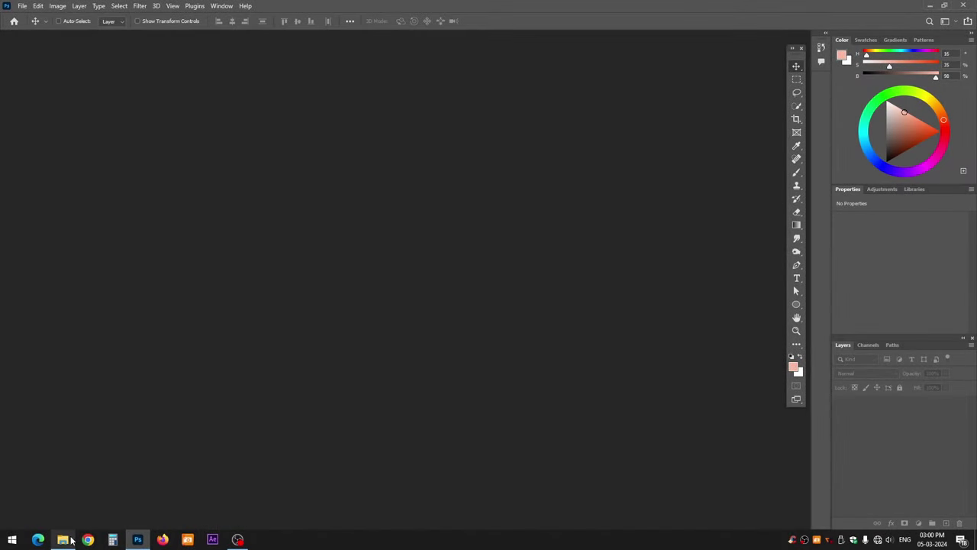
Drag IMG_2744 from its folder into Photoshop, then close that document.
{"action": "mouse_move", "coordinate": [63, 540]}
{"action": "left_click", "coordinate": [70, 515]}
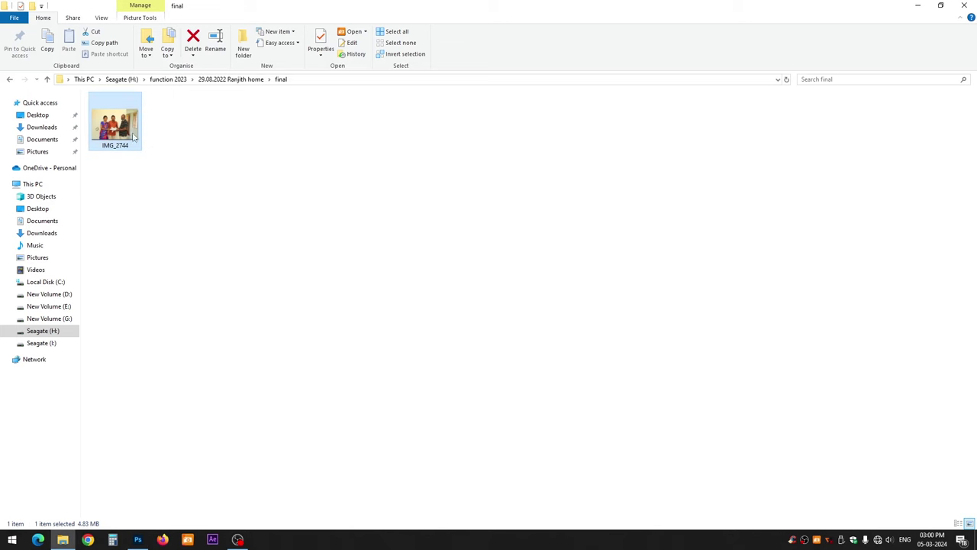
{"action": "mouse_move", "coordinate": [134, 138]}
{"action": "left_mouse_down"}
{"action": "mouse_move", "coordinate": [302, 328]}
{"action": "mouse_move", "coordinate": [420, 309]}
{"action": "left_mouse_up"}
{"action": "key", "text": "alt+Tab"}
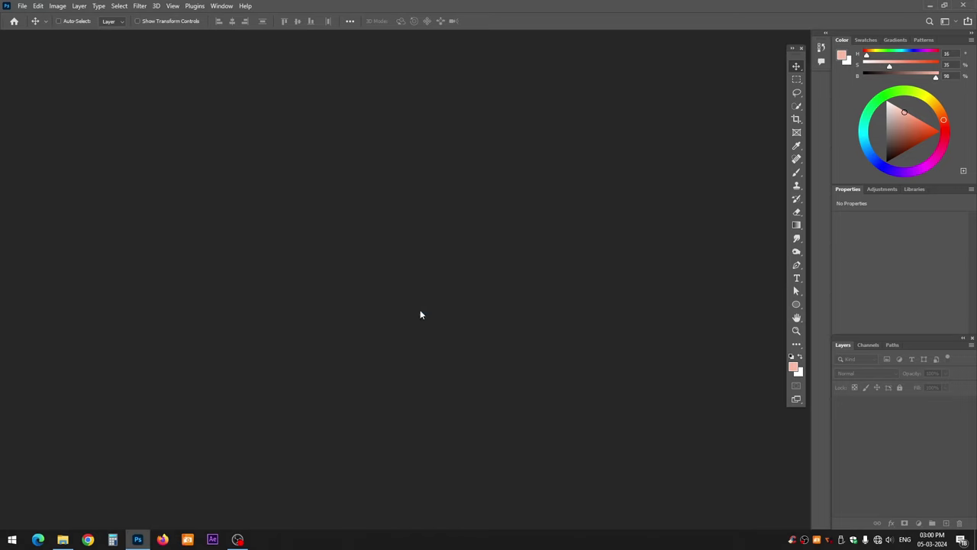
{"action": "key", "text": "ctrl+w"}
Open IMG_2744.JPG from Seagate (H:) > function 2023 > dated folder > final.
{"action": "key", "text": "ctrl+o"}
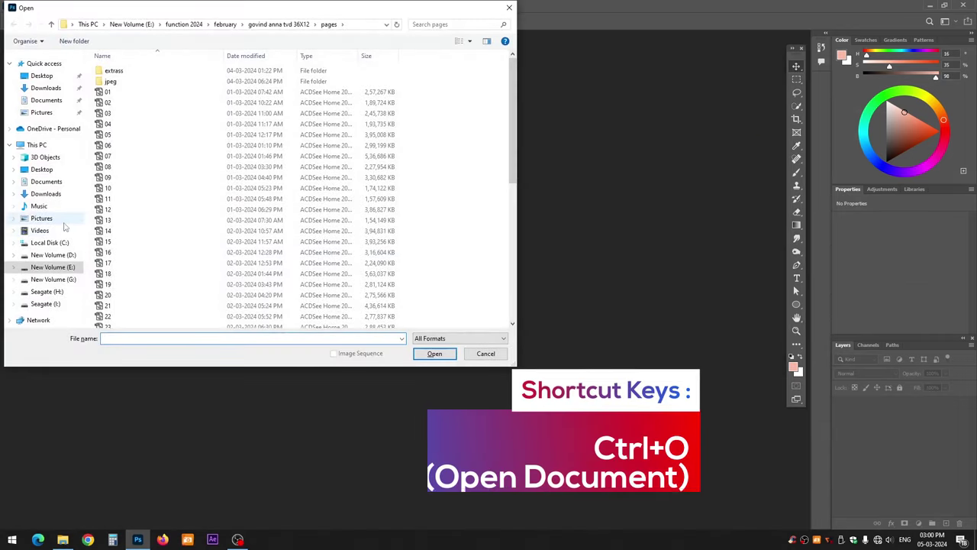
{"action": "left_click", "coordinate": [55, 292]}
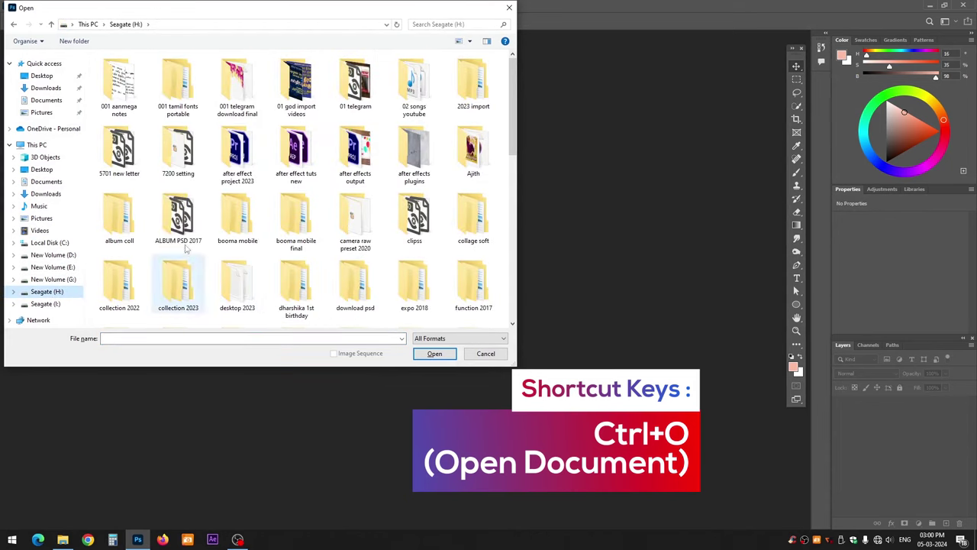
{"action": "left_click", "coordinate": [473, 286]}
{"action": "scroll", "coordinate": [143, 295], "scroll_direction": "down", "scroll_amount": 3}
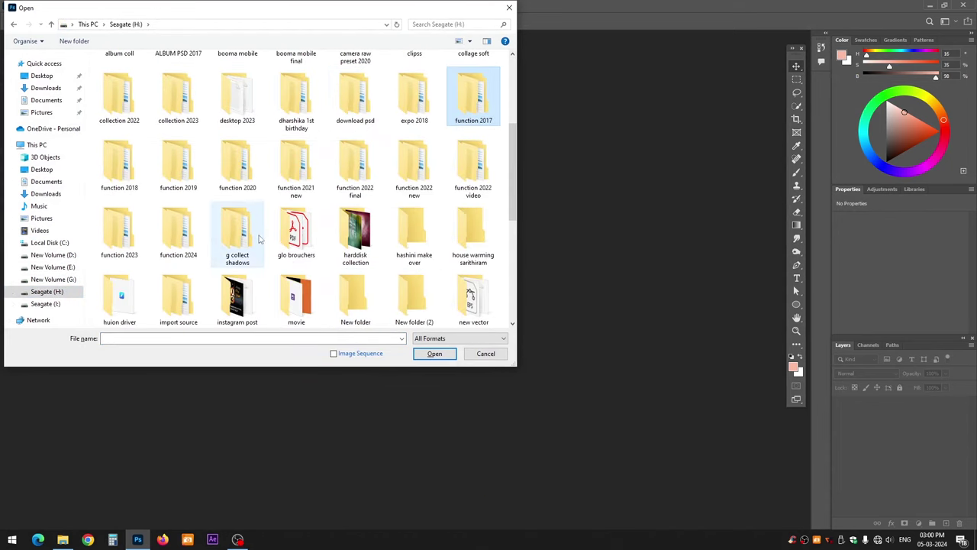
{"action": "double_click", "coordinate": [130, 229]}
{"action": "double_click", "coordinate": [120, 87]}
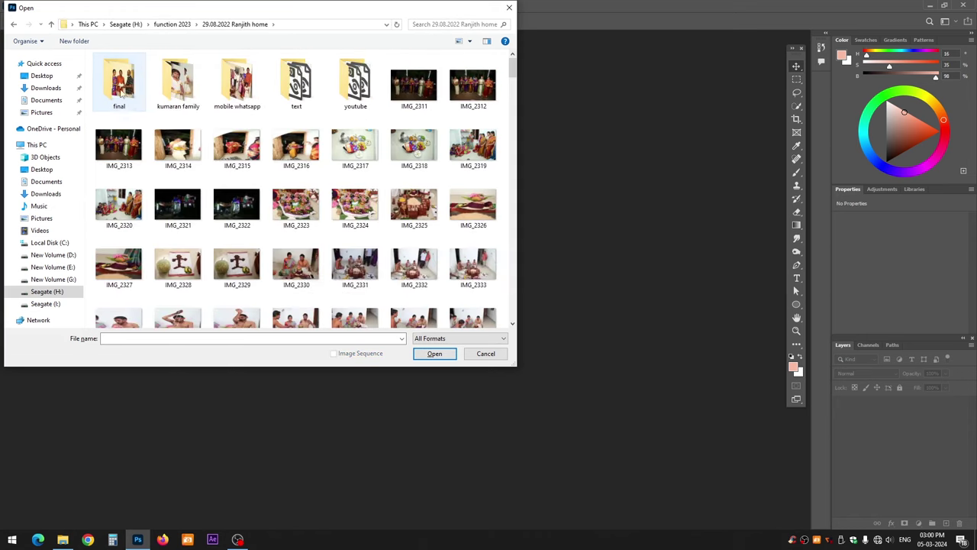
{"action": "double_click", "coordinate": [119, 88]}
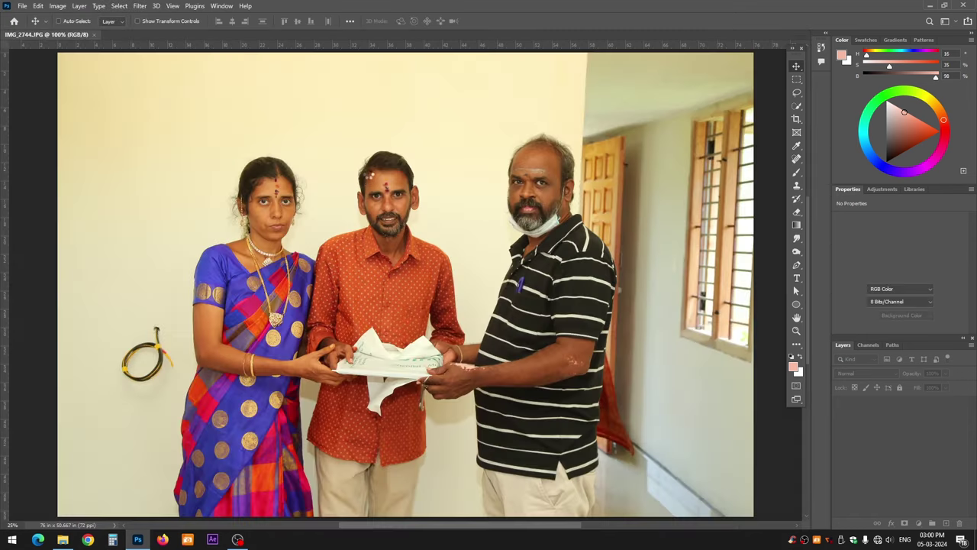
Close IMG_2744 and reopen IMG_2744.JPG from the Open dialog.
{"action": "key", "text": "ctrl+w"}
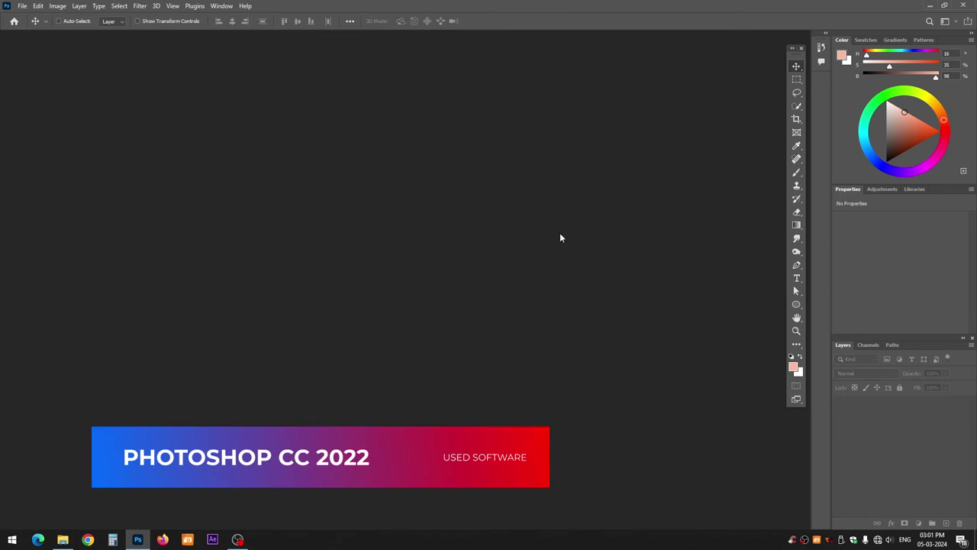
{"action": "key", "text": "ctrl+o"}
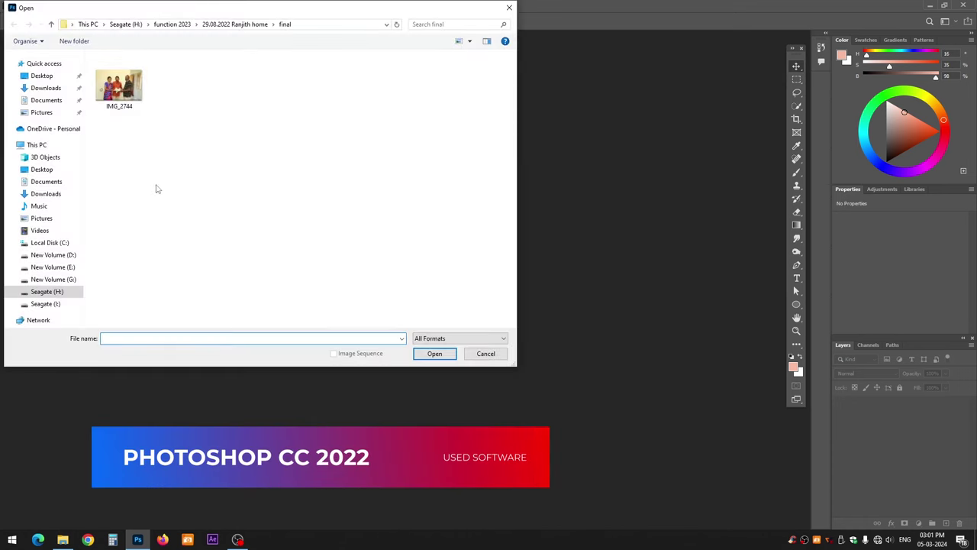
{"action": "left_click", "coordinate": [130, 97]}
{"action": "key", "text": "Return"}
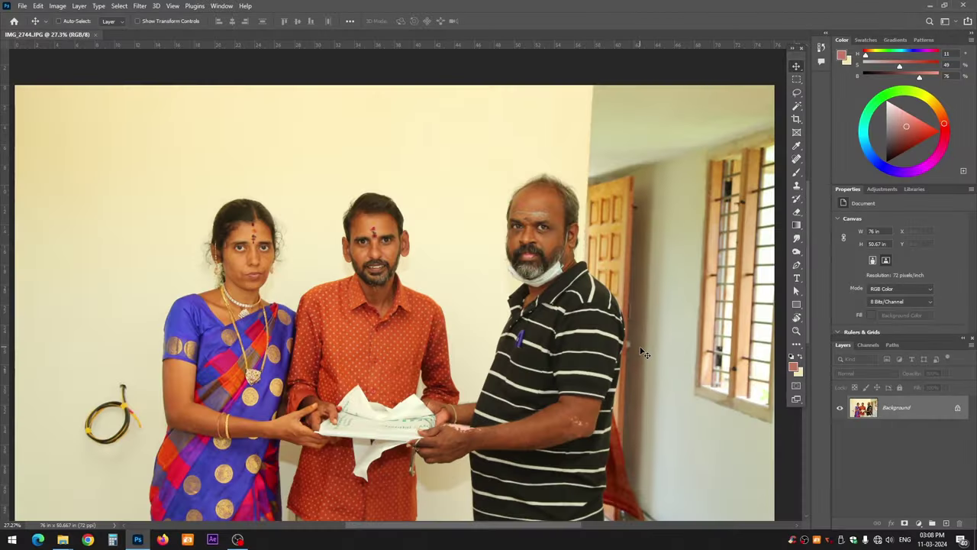
{"action": "left_click_drag", "start_coordinate": [633, 320], "coordinate": [600, 286]}
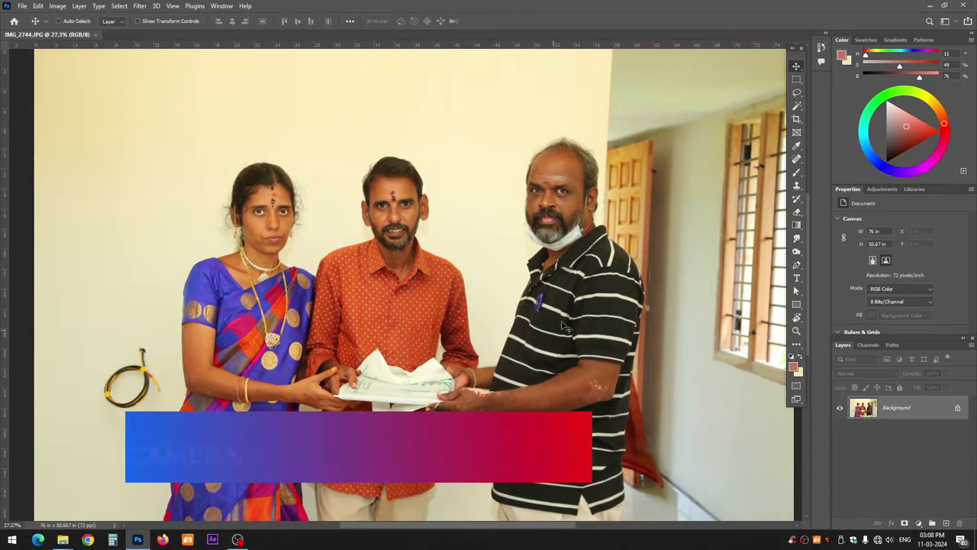
{"action": "scroll", "coordinate": [569, 289], "scroll_direction": "up", "scroll_amount": 2}
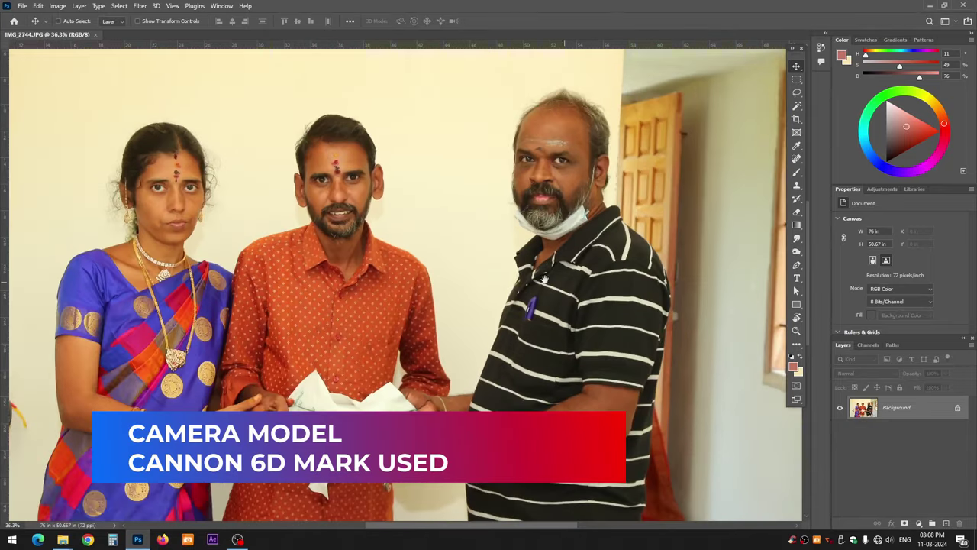
{"action": "scroll", "coordinate": [566, 335], "scroll_direction": "up", "scroll_amount": 1}
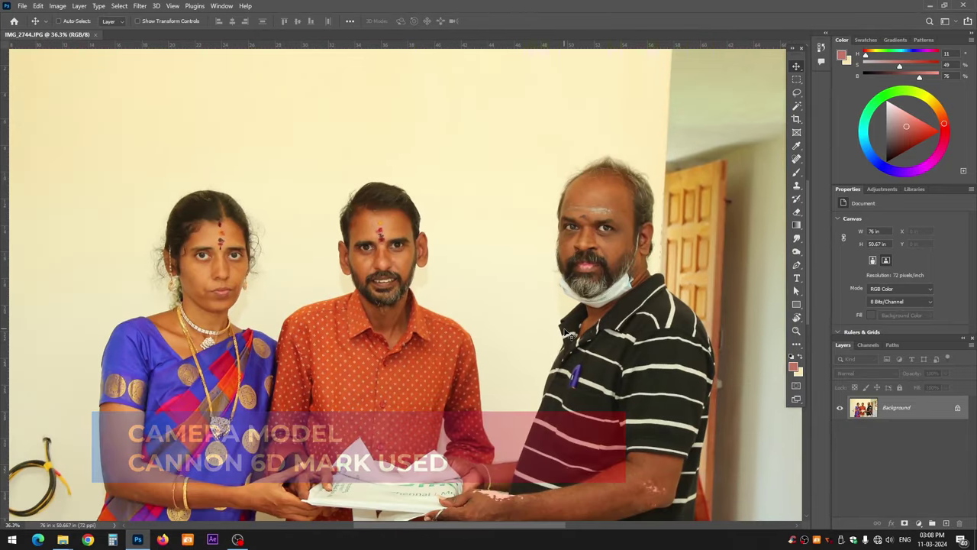
{"action": "key", "text": "ctrl+l"}
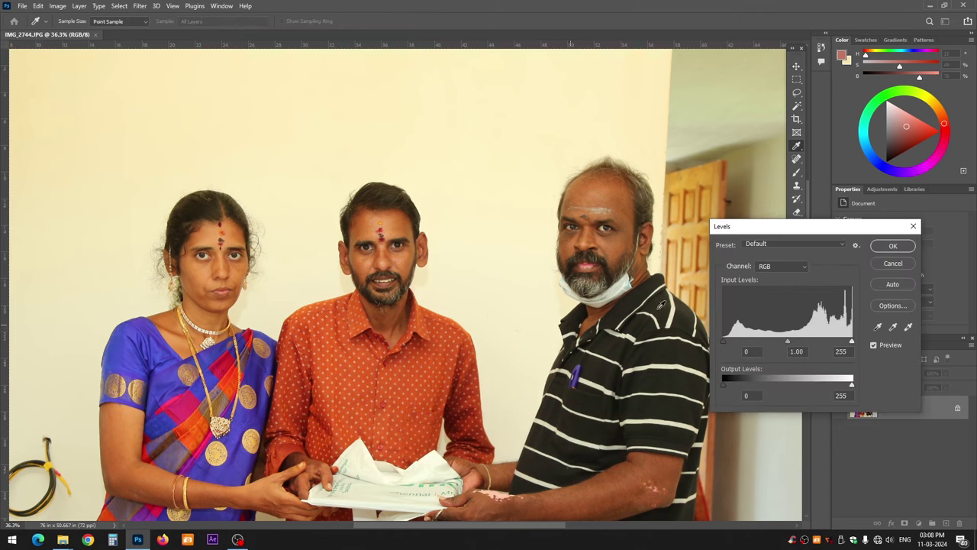
{"action": "left_click", "coordinate": [797, 351]}
{"action": "key", "text": "Down"}
{"action": "key", "text": "Down"}
{"action": "key", "text": "Down"}
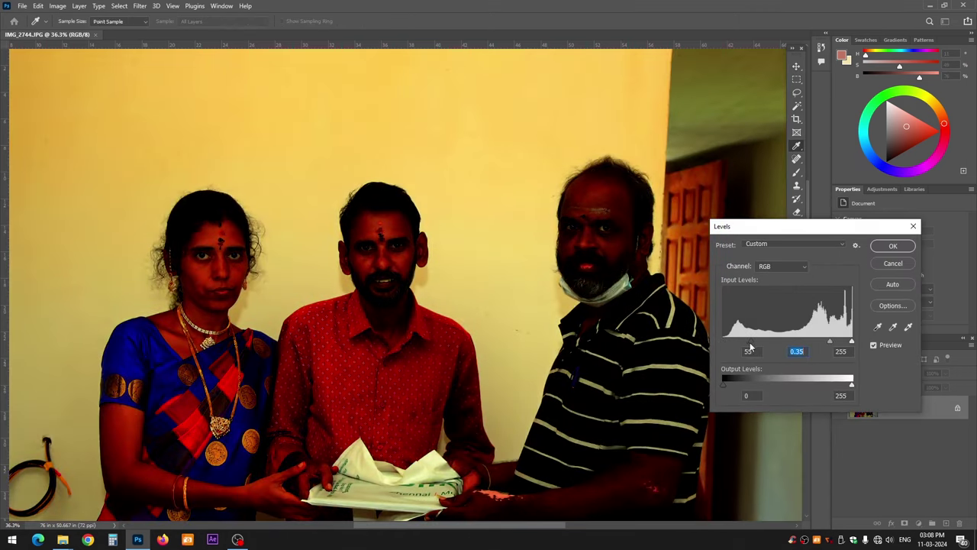
{"action": "key", "text": "Return"}
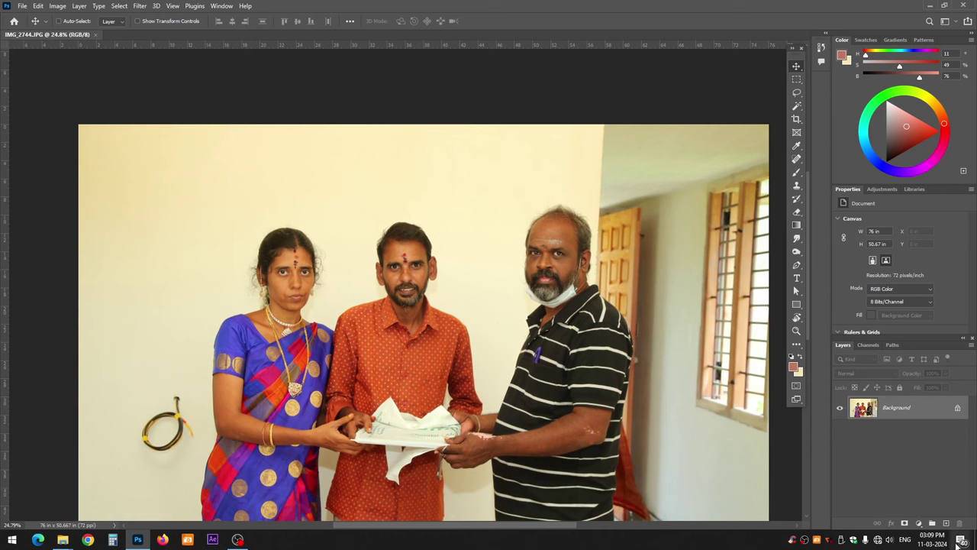
Add a masked Levels 1 adjustment layer above the Background, with values 0, 1.00 and 255.
{"action": "left_click", "coordinate": [221, 6]}
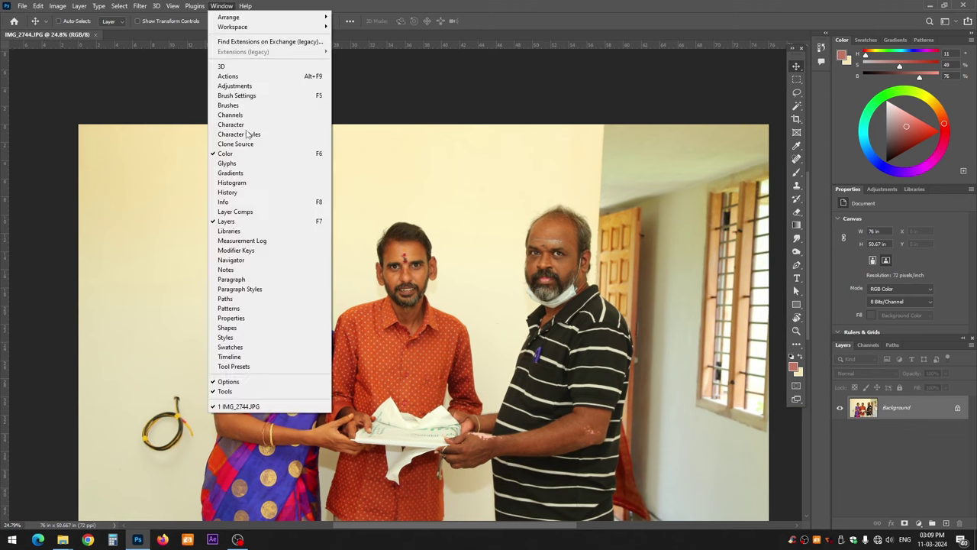
{"action": "left_click", "coordinate": [265, 220]}
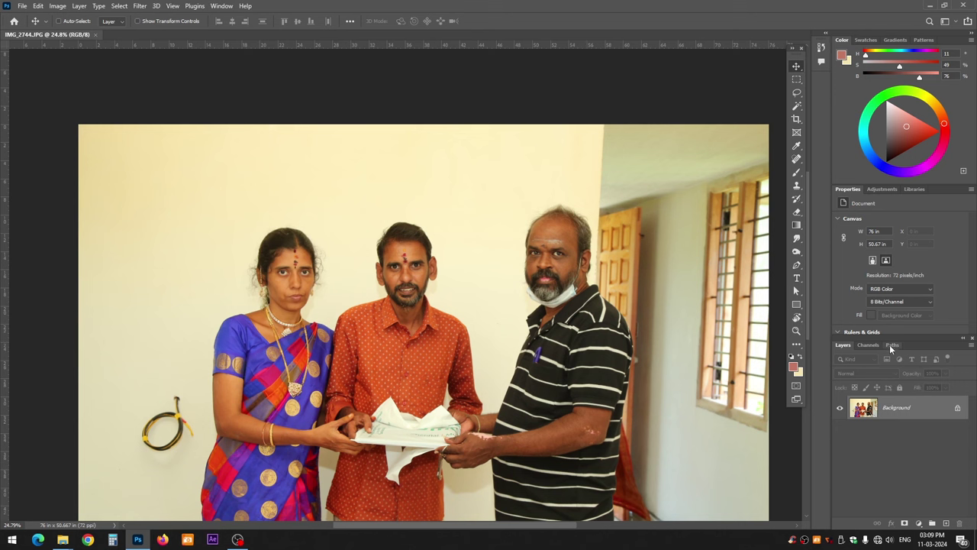
{"action": "left_click", "coordinate": [920, 524]}
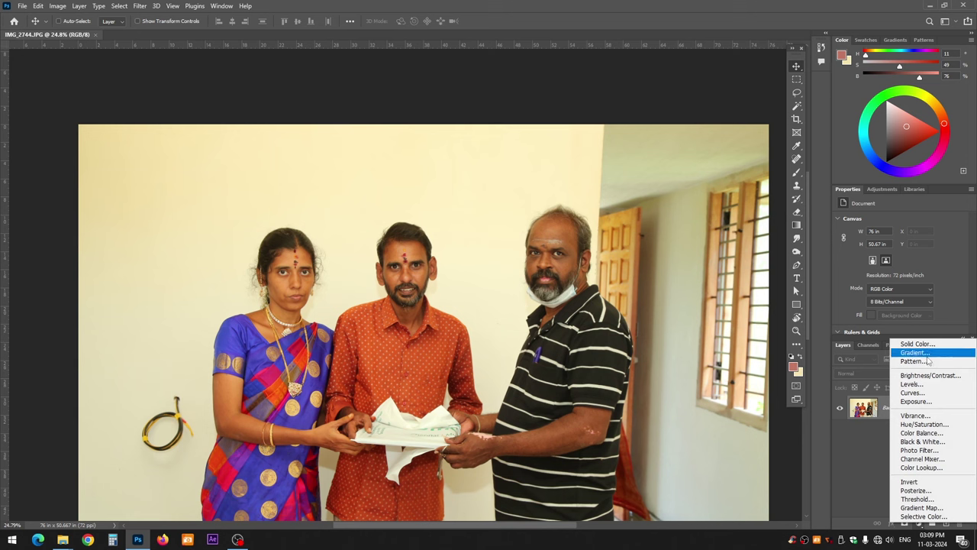
{"action": "left_click", "coordinate": [922, 388]}
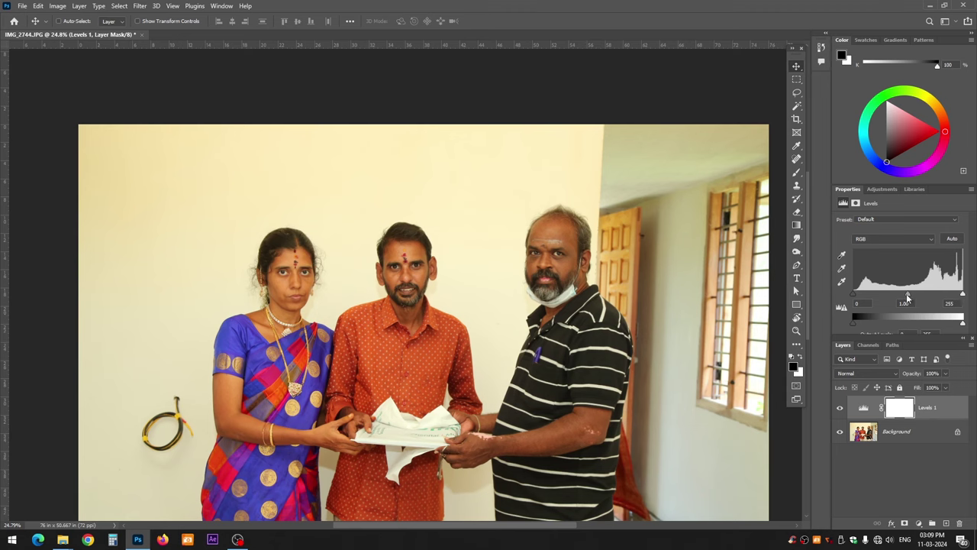
Try RGB Levels midtone and white-point changes, then undo both back to defaults.
{"action": "left_click_drag", "start_coordinate": [907, 294], "coordinate": [895, 293]}
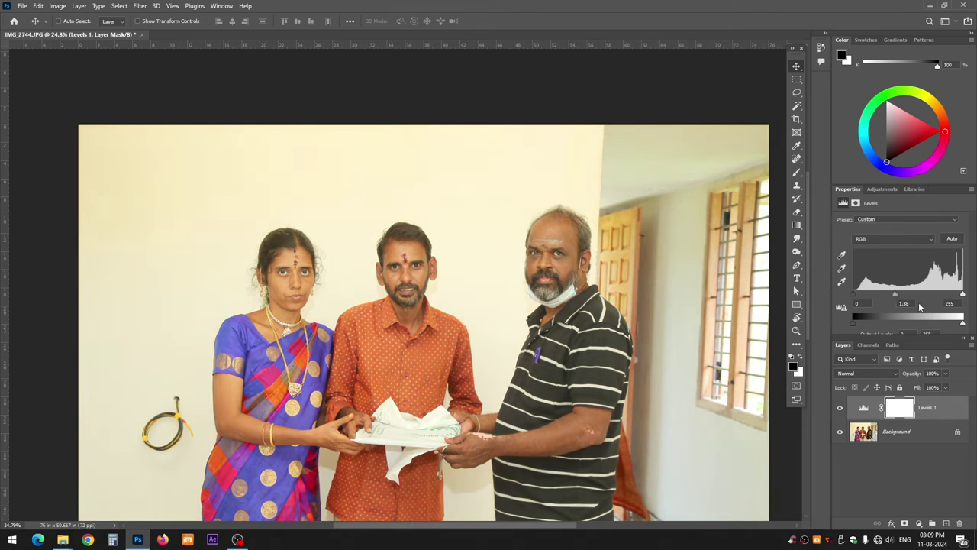
{"action": "left_click_drag", "start_coordinate": [962, 294], "coordinate": [950, 295]}
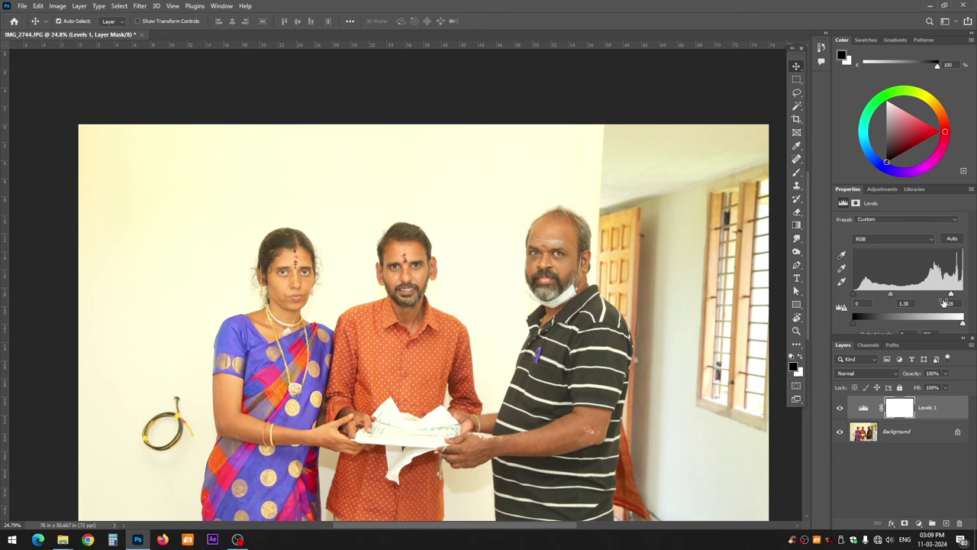
{"action": "key", "text": "ctrl+z"}
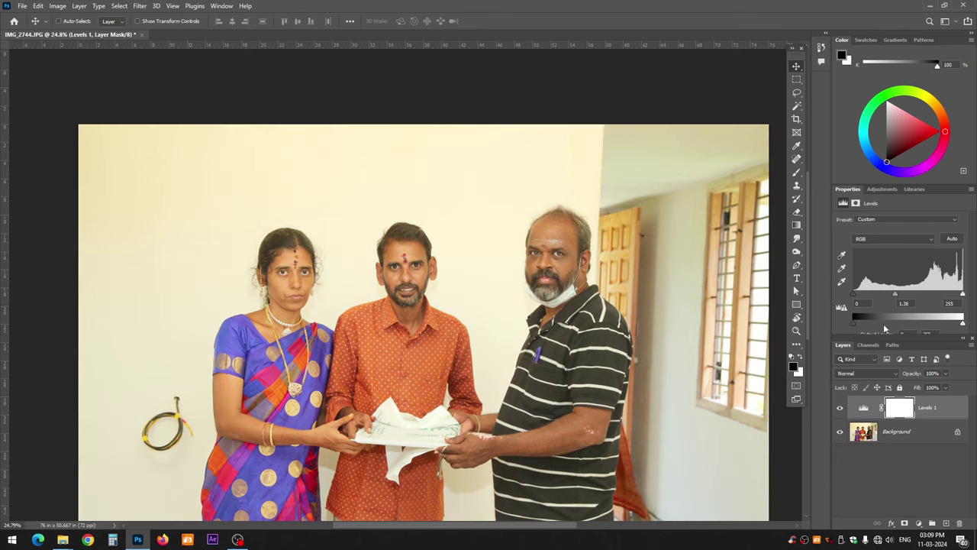
{"action": "key", "text": "ctrl+z"}
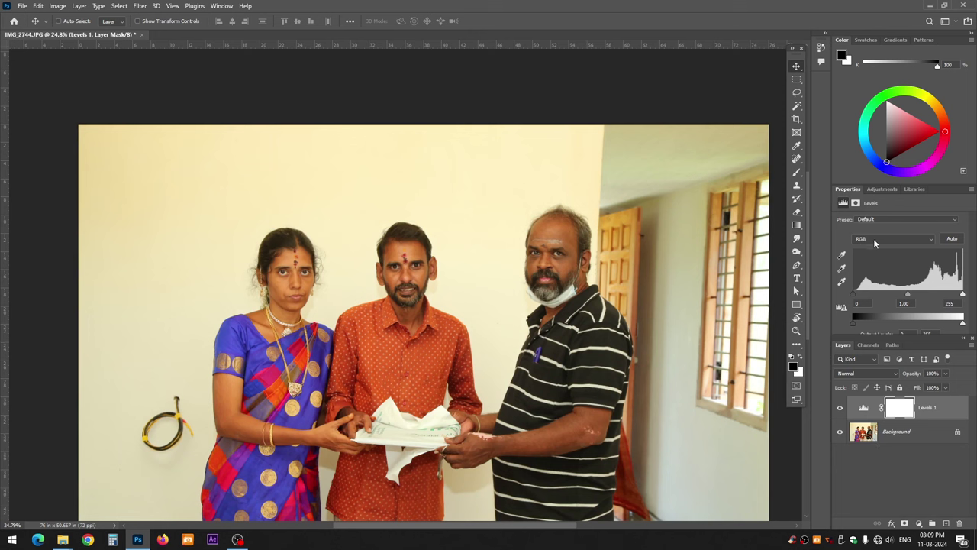
Switch Levels to the Blue channel and set its white input to 224.
{"action": "left_click", "coordinate": [874, 240]}
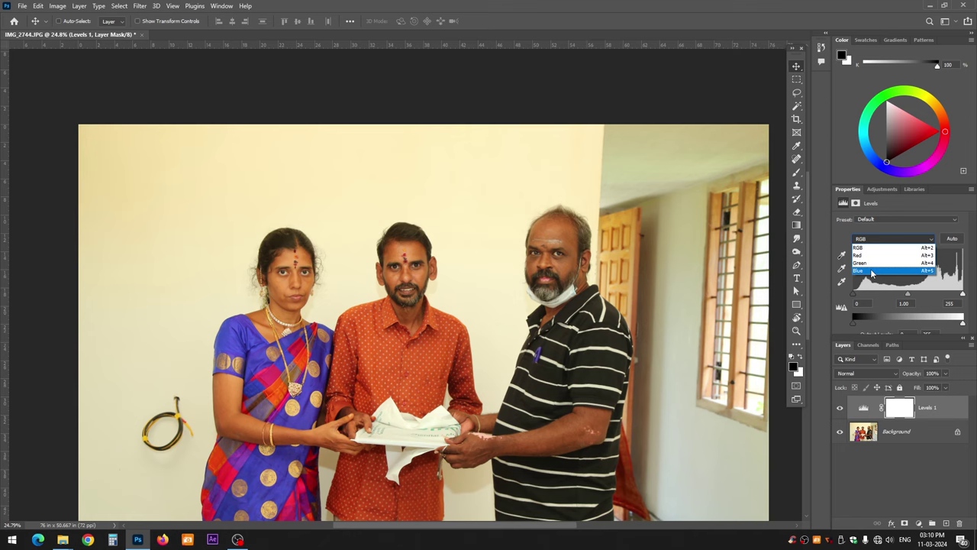
{"action": "left_click", "coordinate": [873, 272]}
{"action": "key", "text": "ctrl+plus"}
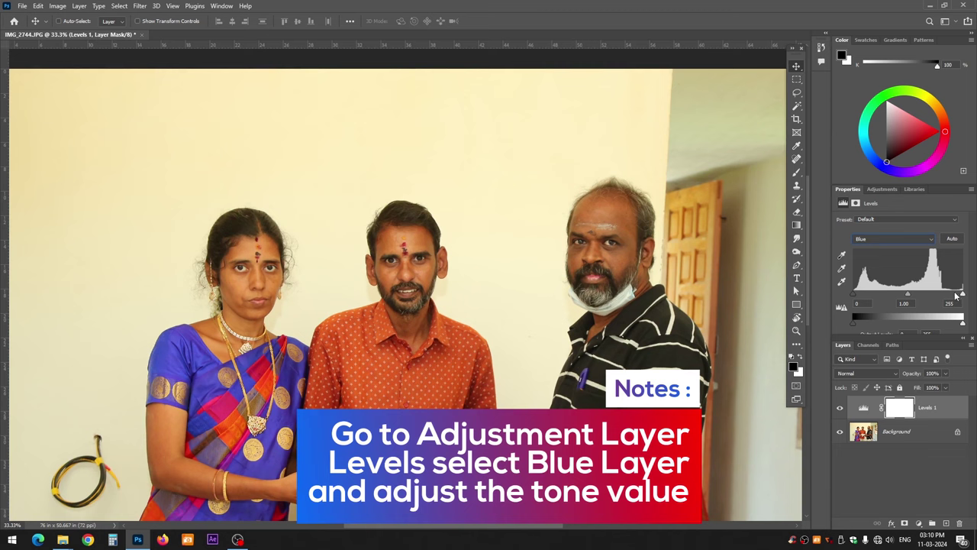
{"action": "left_click_drag", "start_coordinate": [960, 295], "coordinate": [946, 296]}
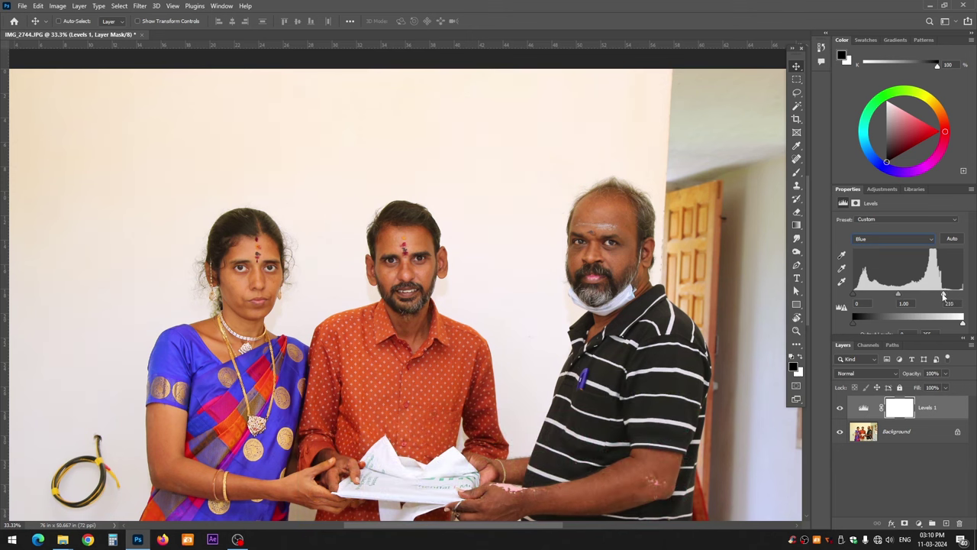
{"action": "left_click_drag", "start_coordinate": [944, 295], "coordinate": [946, 296]}
{"action": "key", "text": "ctrl+plus"}
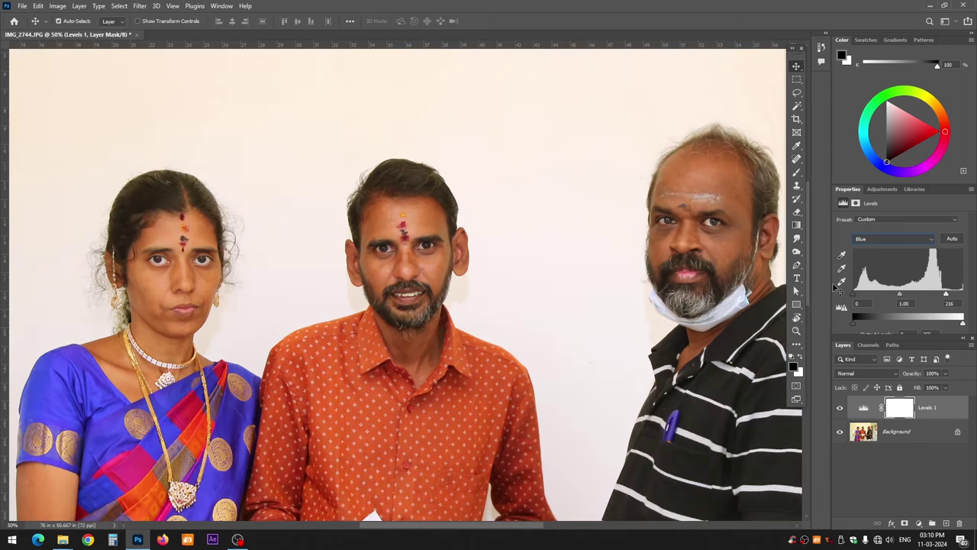
{"action": "left_click_drag", "start_coordinate": [945, 295], "coordinate": [912, 299]}
{"action": "key", "text": "ctrl+z"}
{"action": "key", "text": "ctrl+z"}
{"action": "key", "text": "ctrl+z"}
{"action": "left_click_drag", "start_coordinate": [951, 300], "coordinate": [950, 300]}
{"action": "left_click_drag", "start_coordinate": [950, 299], "coordinate": [947, 302]}
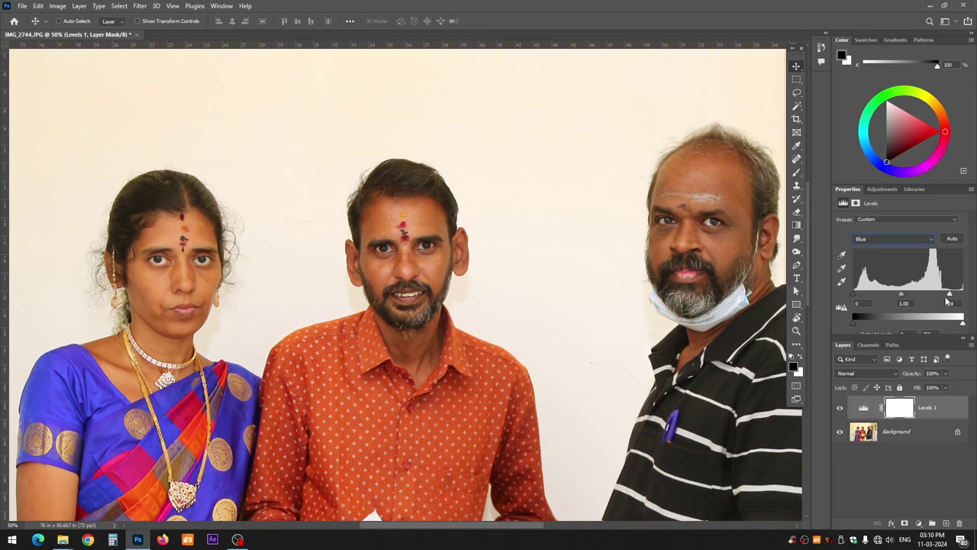
Toggle Levels 1 visibility to compare before and after, viewing the photo at 25%.
{"action": "left_click", "coordinate": [839, 409]}
{"action": "left_click", "coordinate": [839, 409]}
{"action": "left_click", "coordinate": [839, 409]}
{"action": "key", "text": "ctrl+minus"}
{"action": "key", "text": "ctrl+minus"}
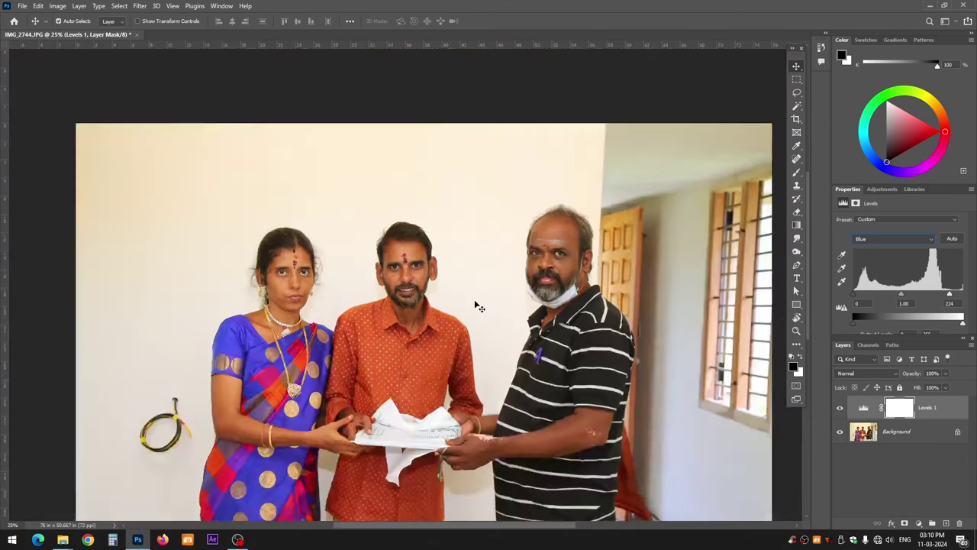
{"action": "key", "text": "ctrl+minus"}
{"action": "key", "text": "ctrl+plus"}
Compare with and without Levels, then stamp all visible layers into a new Layer 1.
{"action": "key", "text": "ctrl+e"}
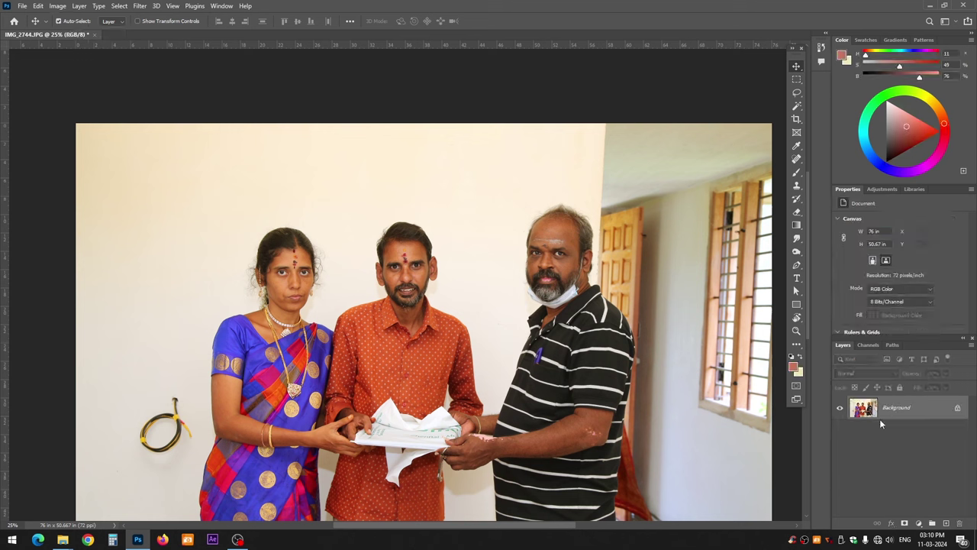
{"action": "key", "text": "ctrl+z"}
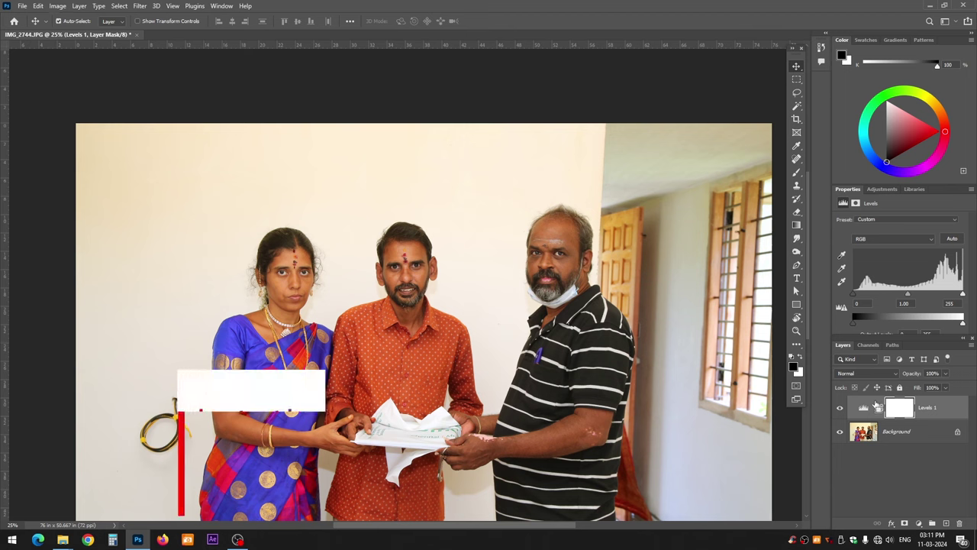
{"action": "key", "text": "ctrl+shift+alt+e"}
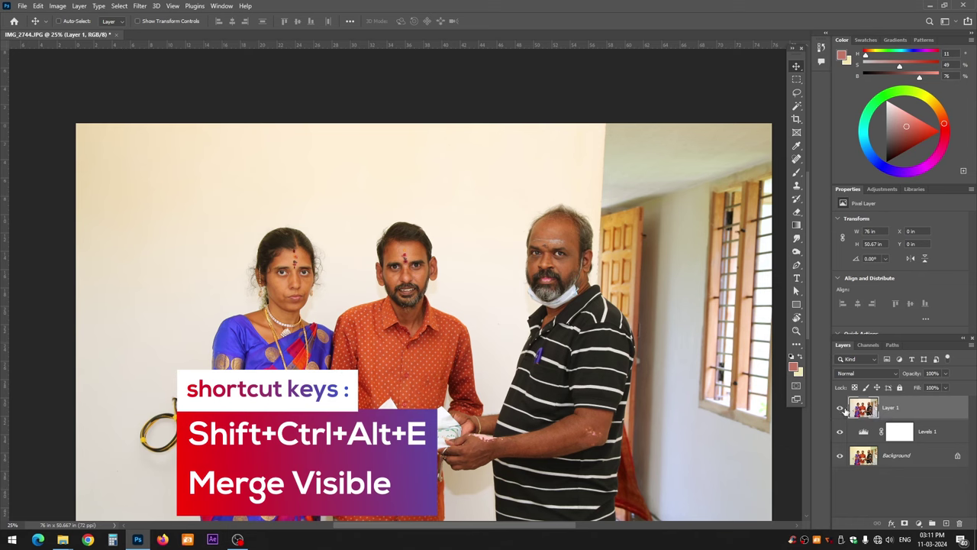
{"action": "scroll", "coordinate": [449, 315], "scroll_direction": "up", "scroll_amount": 2}
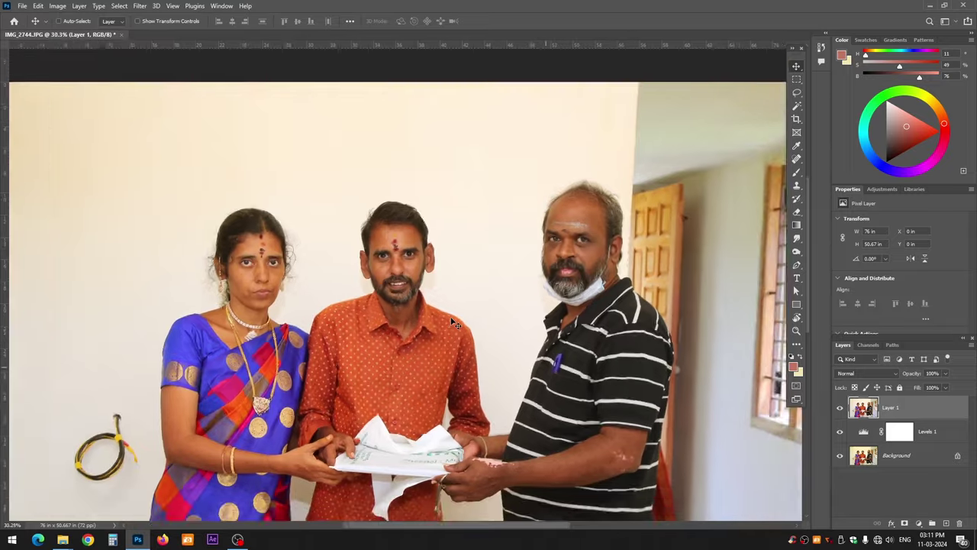
{"action": "scroll", "coordinate": [458, 321], "scroll_direction": "down", "scroll_amount": 3}
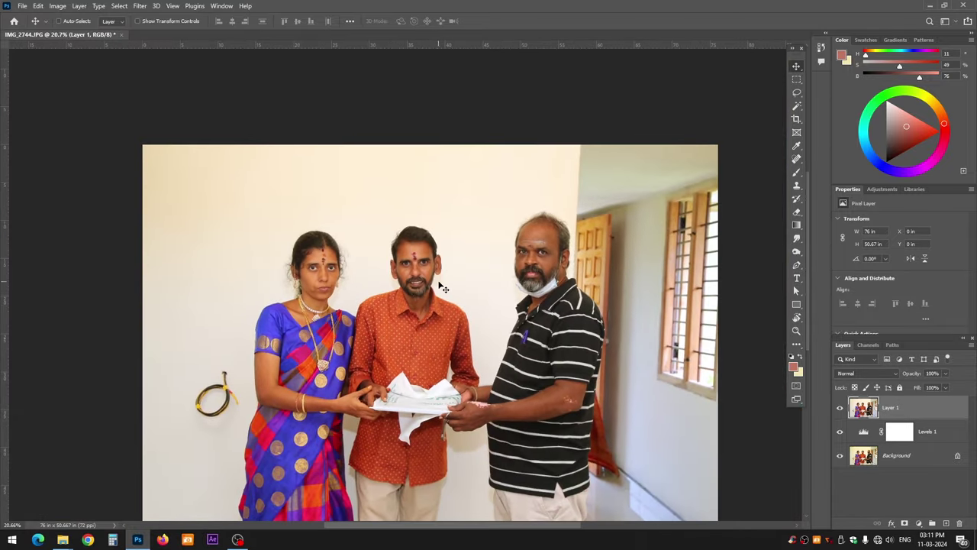
{"action": "scroll", "coordinate": [441, 284], "scroll_direction": "up", "scroll_amount": 2}
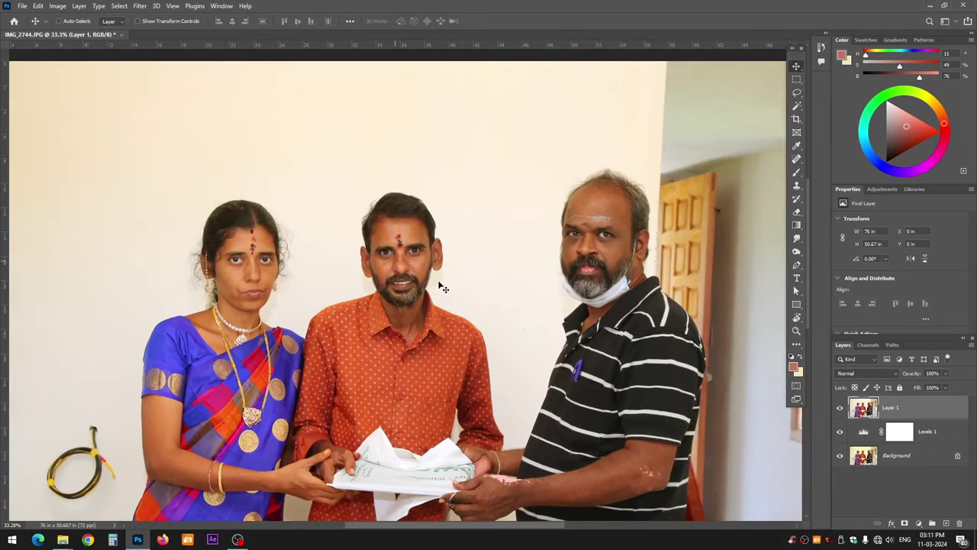
Open the Camera Raw Filter on the merged layer and expand its Basic panel.
{"action": "left_click", "coordinate": [138, 6]}
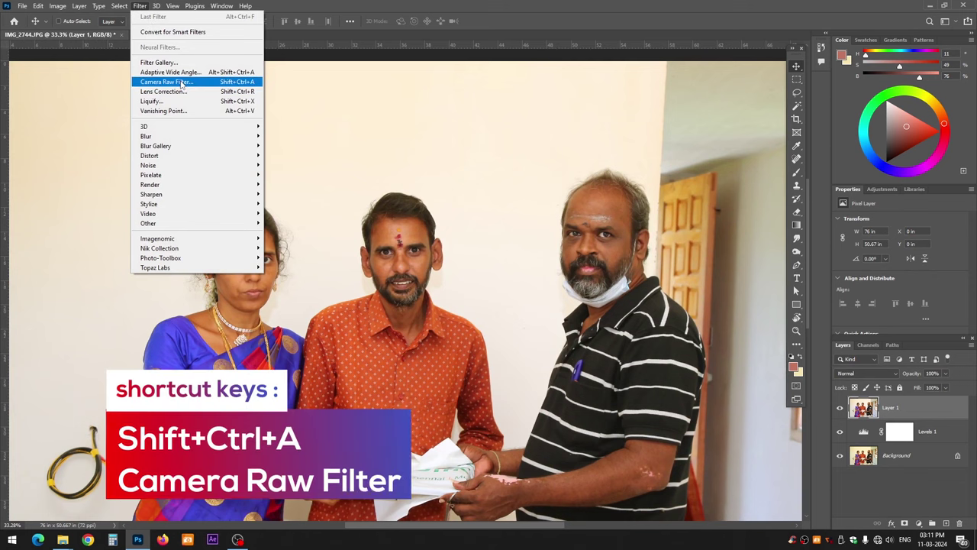
{"action": "left_click", "coordinate": [181, 84]}
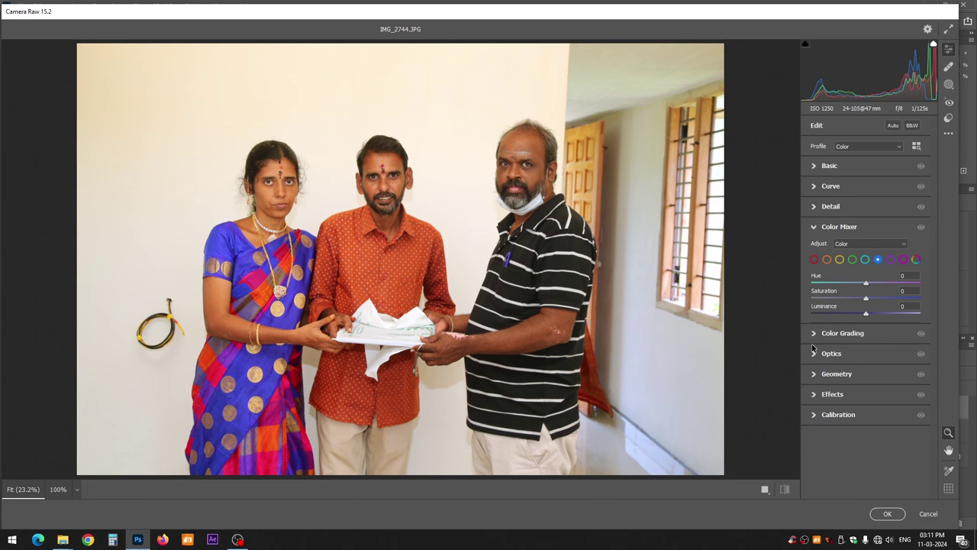
{"action": "left_click", "coordinate": [813, 168]}
{"action": "left_click_drag", "start_coordinate": [788, 193], "coordinate": [947, 269]}
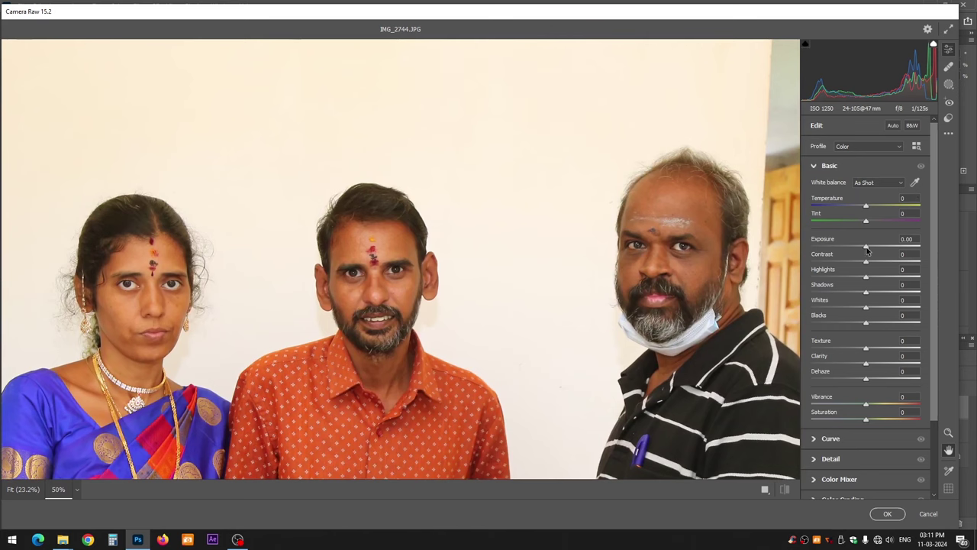
{"action": "key", "text": "z"}
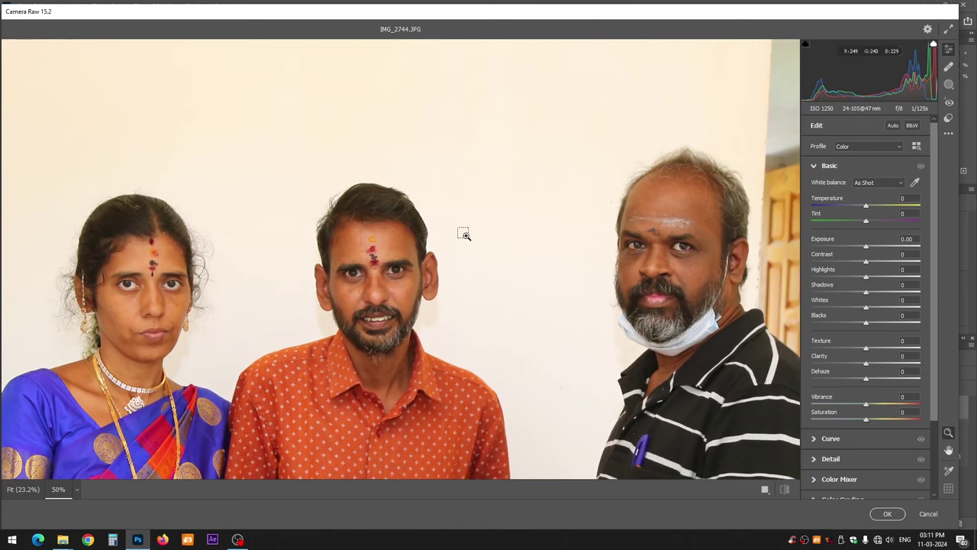
{"action": "left_click", "coordinate": [464, 234], "text": "alt"}
{"action": "left_click", "coordinate": [463, 234]}
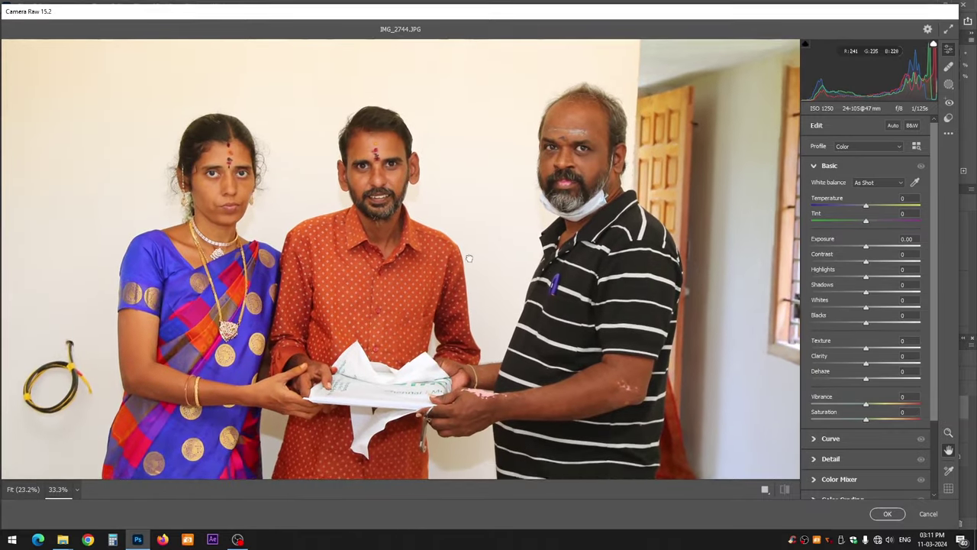
Set Camera Raw Exposure to +0.40 and Contrast to -17.
{"action": "left_click_drag", "start_coordinate": [868, 249], "coordinate": [869, 252]}
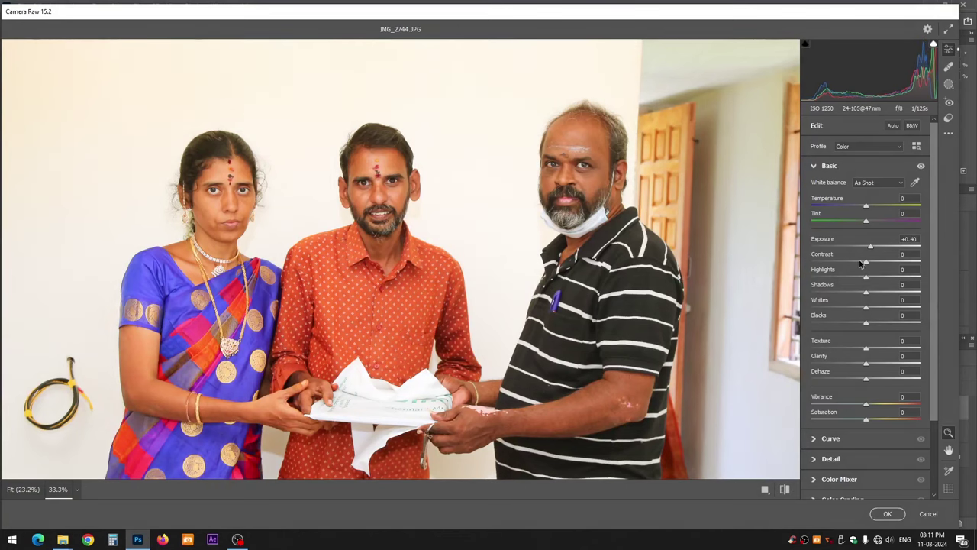
{"action": "key", "text": "ctrl+plus"}
{"action": "key", "text": "ctrl+plus"}
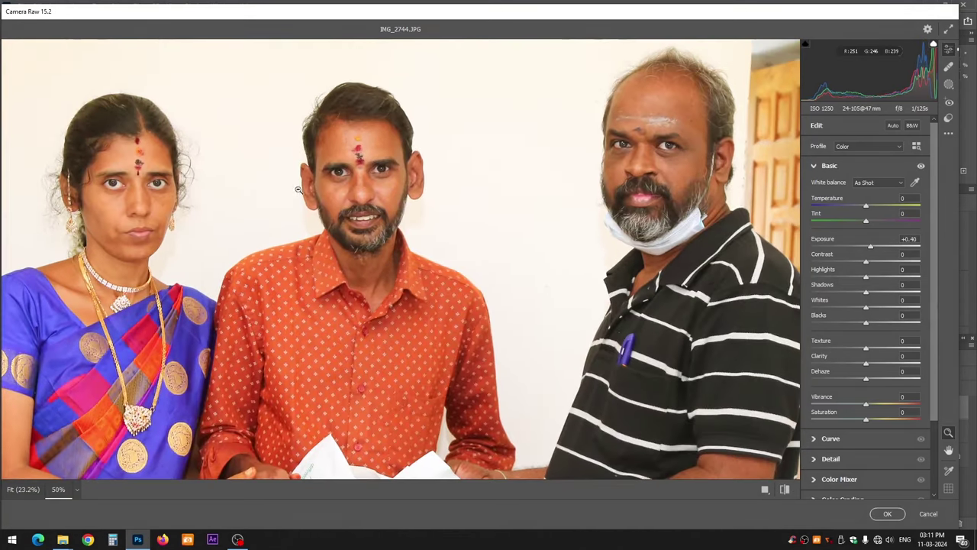
{"action": "left_click_drag", "start_coordinate": [866, 264], "coordinate": [860, 261]}
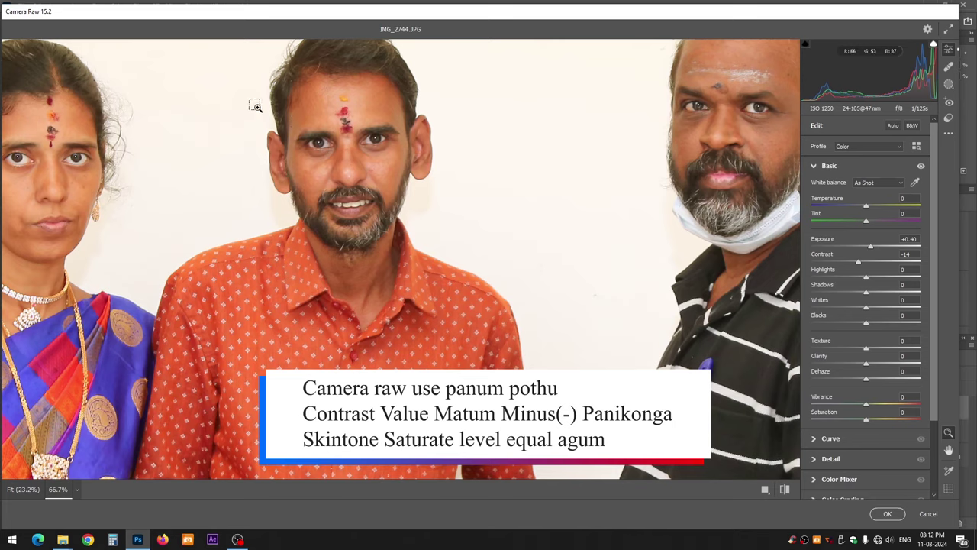
{"action": "key", "text": "ctrl+equal"}
{"action": "key", "text": "ctrl+equal"}
{"action": "left_click_drag", "start_coordinate": [336, 157], "coordinate": [307, 290]}
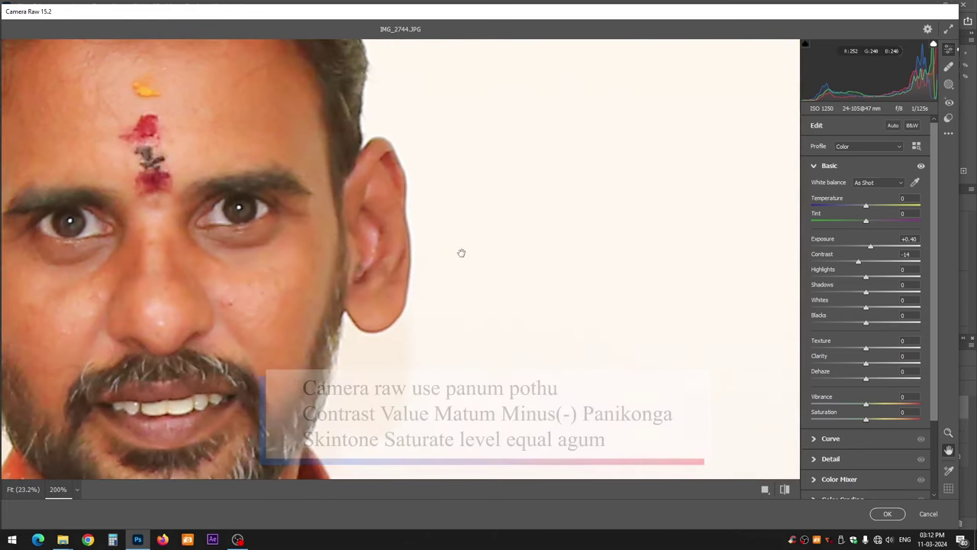
{"action": "key", "text": "z"}
{"action": "left_click", "coordinate": [459, 252]}
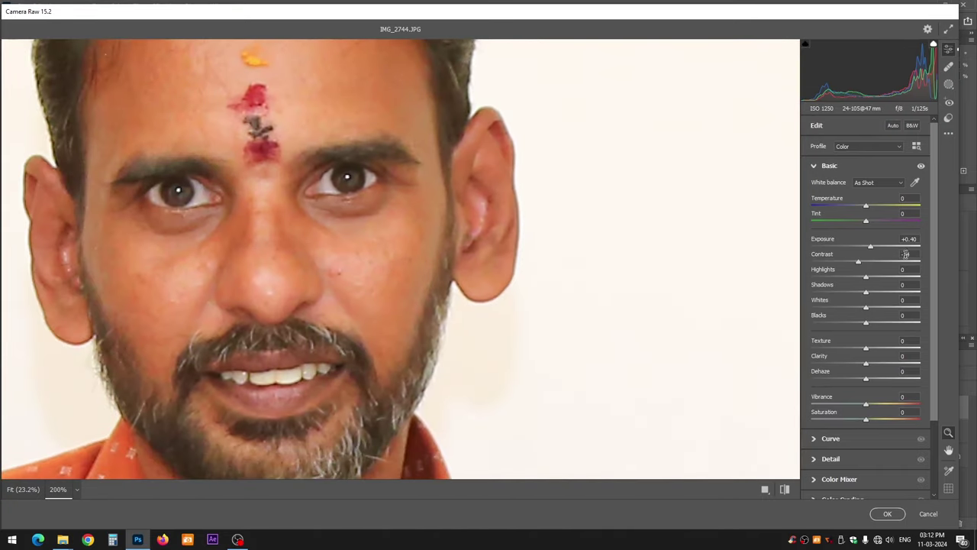
{"action": "double_click", "coordinate": [860, 262]}
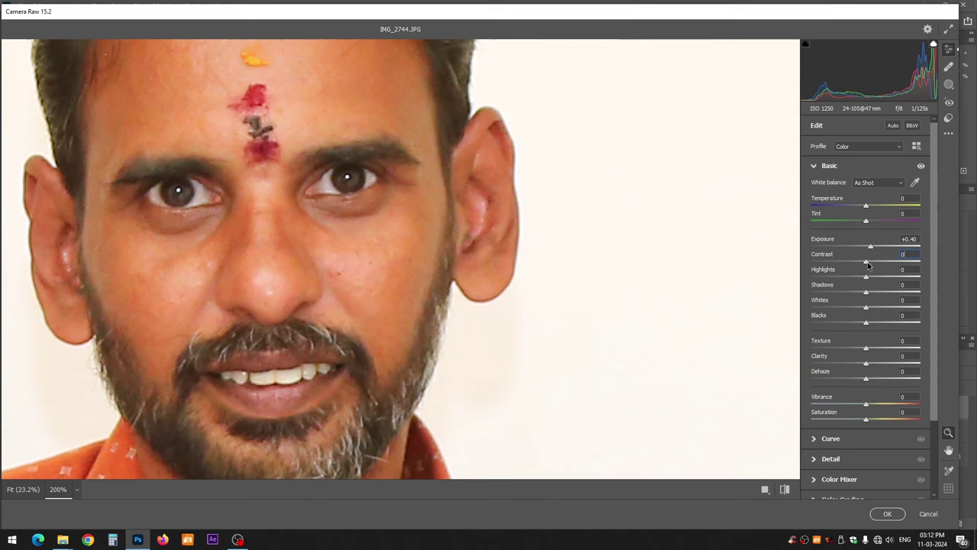
{"action": "mouse_move", "coordinate": [866, 262]}
{"action": "left_mouse_down"}
{"action": "mouse_move", "coordinate": [888, 262]}
{"action": "mouse_move", "coordinate": [856, 263]}
{"action": "left_mouse_up"}
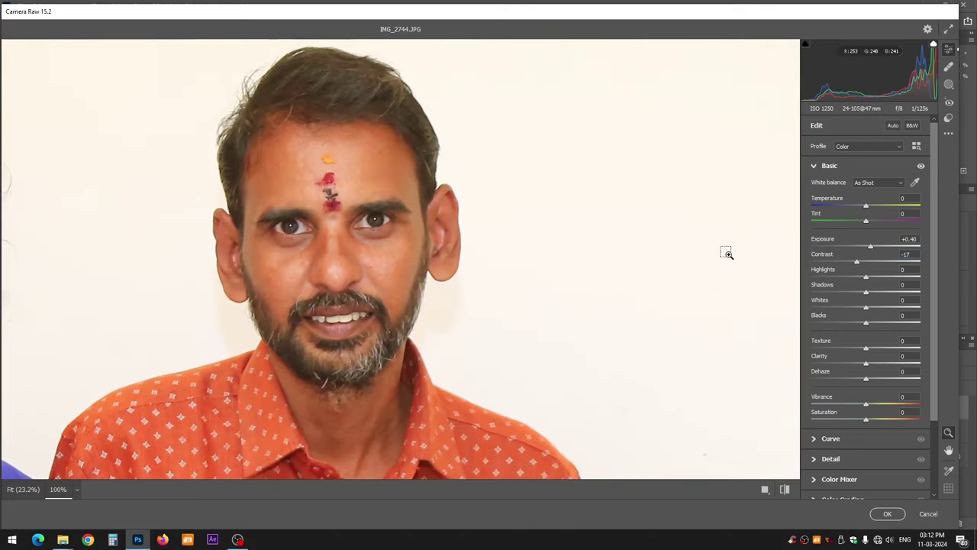
{"action": "scroll", "coordinate": [727, 253], "scroll_direction": "down", "scroll_amount": 3}
{"action": "scroll", "coordinate": [725, 254], "scroll_direction": "up", "scroll_amount": 2}
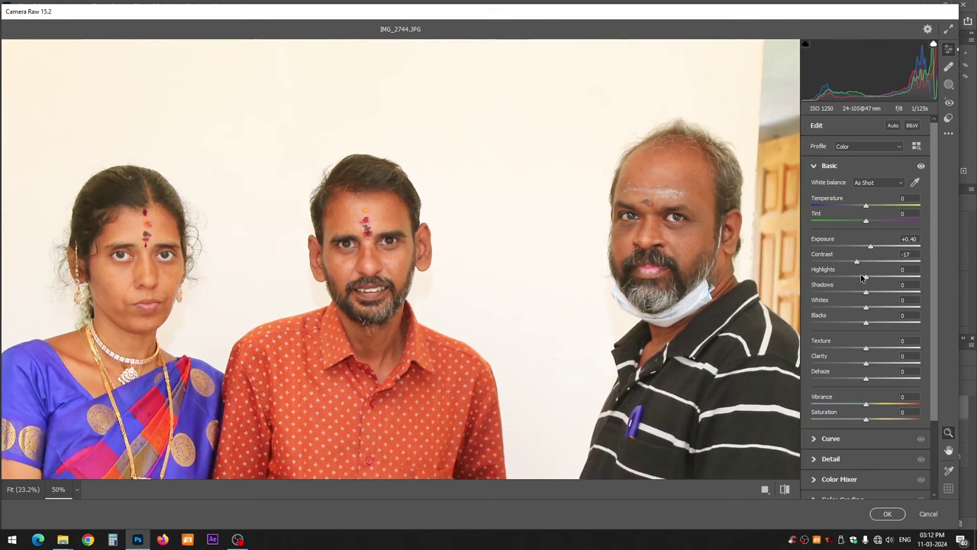
Set Highlights to -21, Shadows to +14 and Whites to -2.
{"action": "mouse_move", "coordinate": [862, 277]}
{"action": "left_mouse_down"}
{"action": "mouse_move", "coordinate": [852, 278]}
{"action": "mouse_move", "coordinate": [873, 294]}
{"action": "left_mouse_up"}
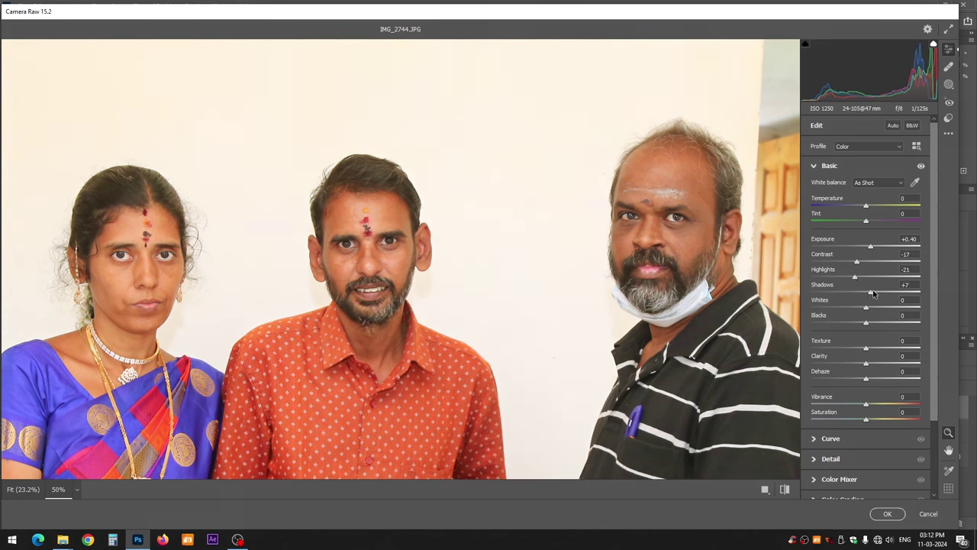
{"action": "left_click", "coordinate": [397, 285]}
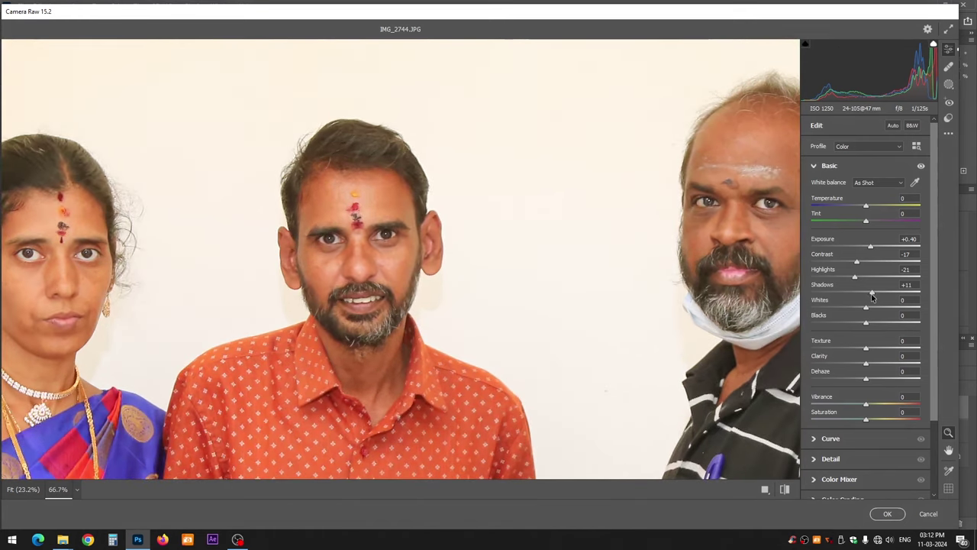
{"action": "left_click_drag", "start_coordinate": [865, 307], "coordinate": [877, 306]}
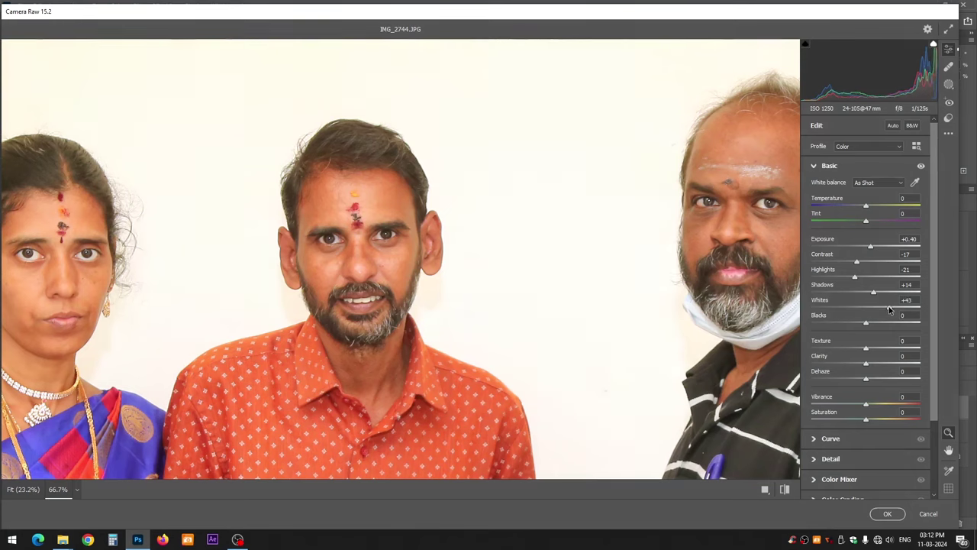
{"action": "left_click", "coordinate": [371, 270]}
{"action": "left_click_drag", "start_coordinate": [876, 313], "coordinate": [859, 311]}
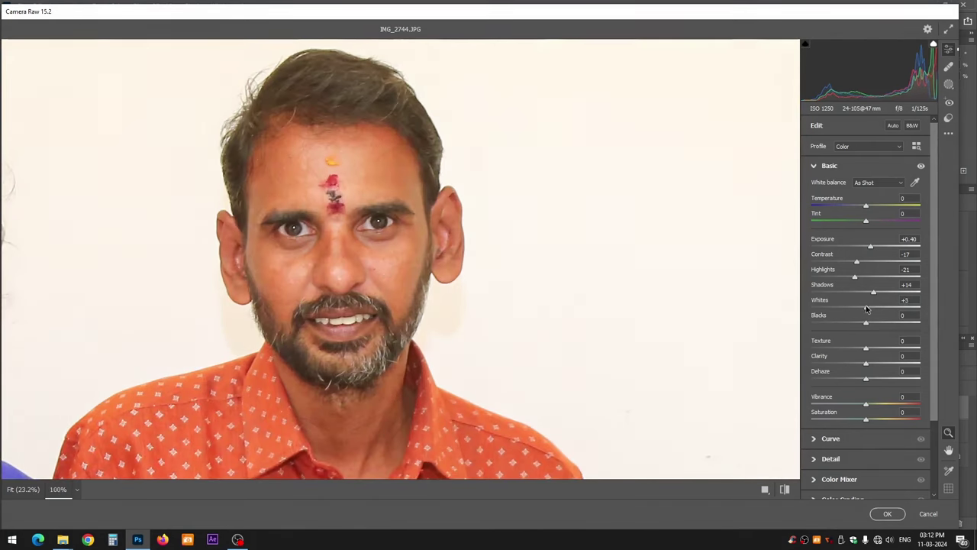
{"action": "key", "text": "ctrl+minus"}
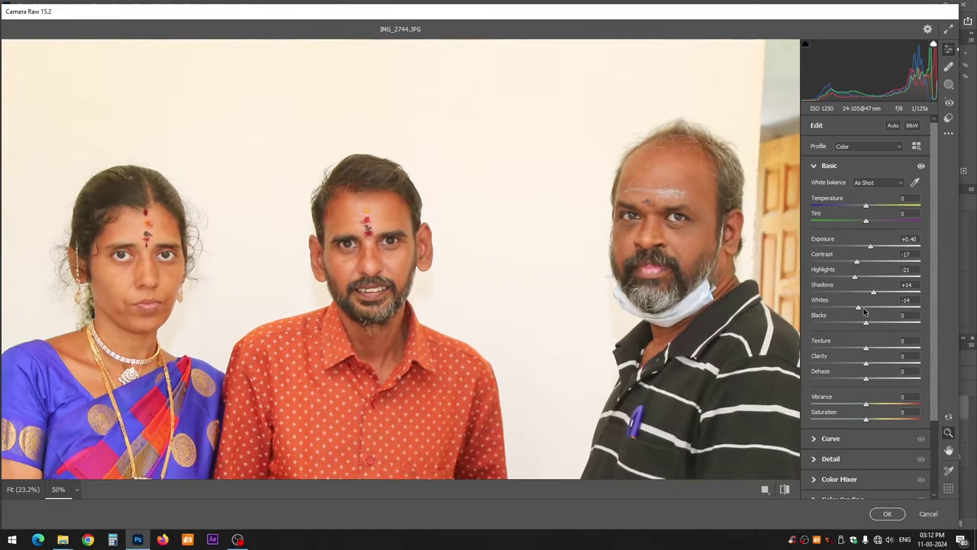
{"action": "left_click_drag", "start_coordinate": [857, 309], "coordinate": [860, 308]}
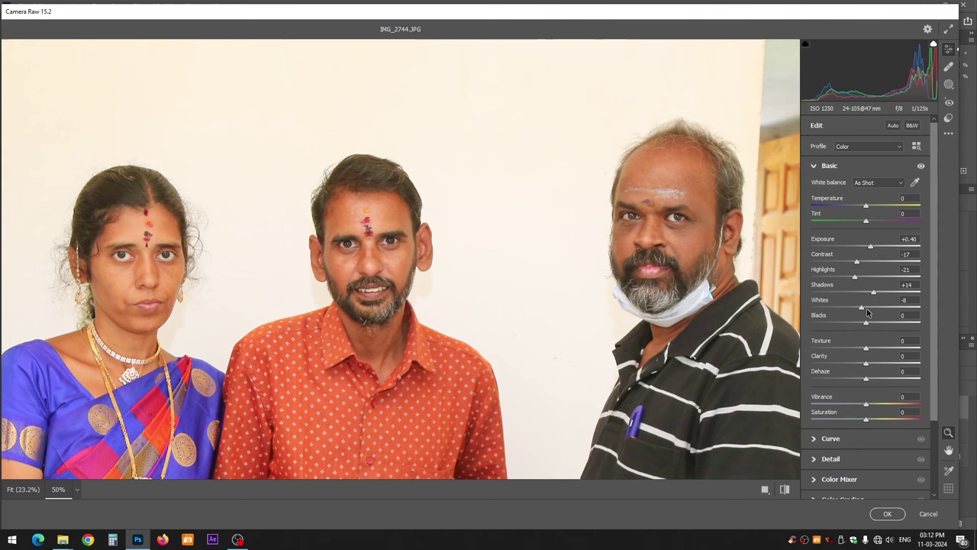
{"action": "left_click_drag", "start_coordinate": [860, 309], "coordinate": [868, 310]}
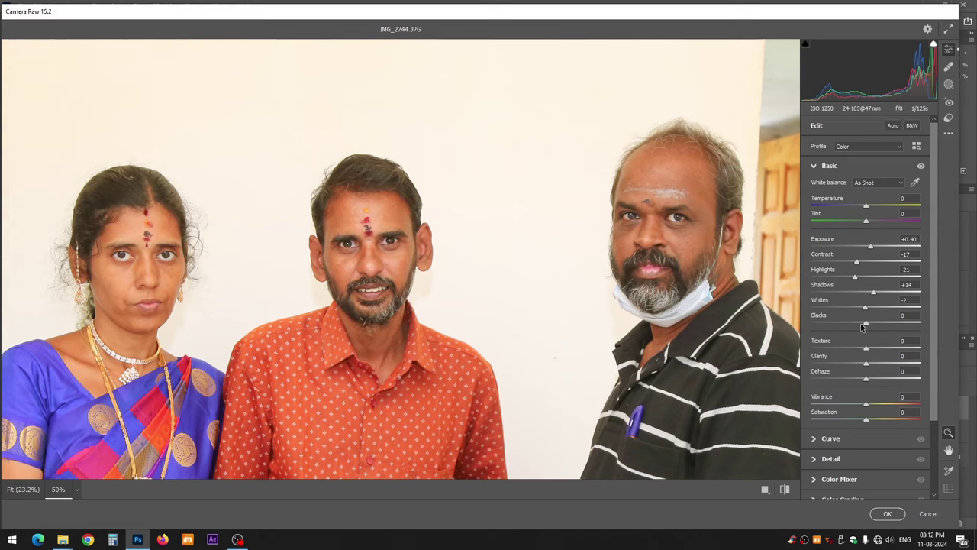
{"action": "key", "text": "ctrl+plus"}
Set Blacks to -27, Dehaze to +8 and Saturation to +1.
{"action": "left_click_drag", "start_coordinate": [864, 324], "coordinate": [851, 325]}
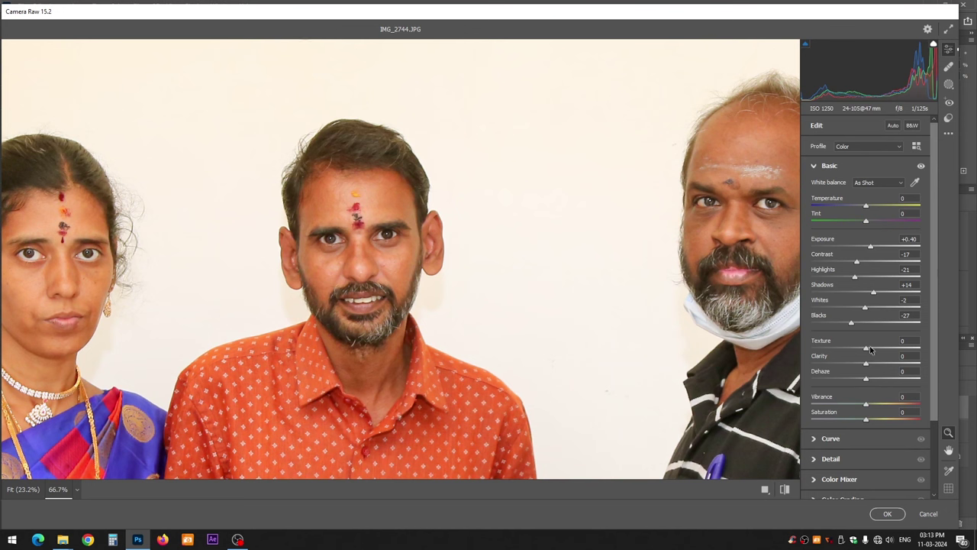
{"action": "left_click_drag", "start_coordinate": [870, 382], "coordinate": [872, 382]}
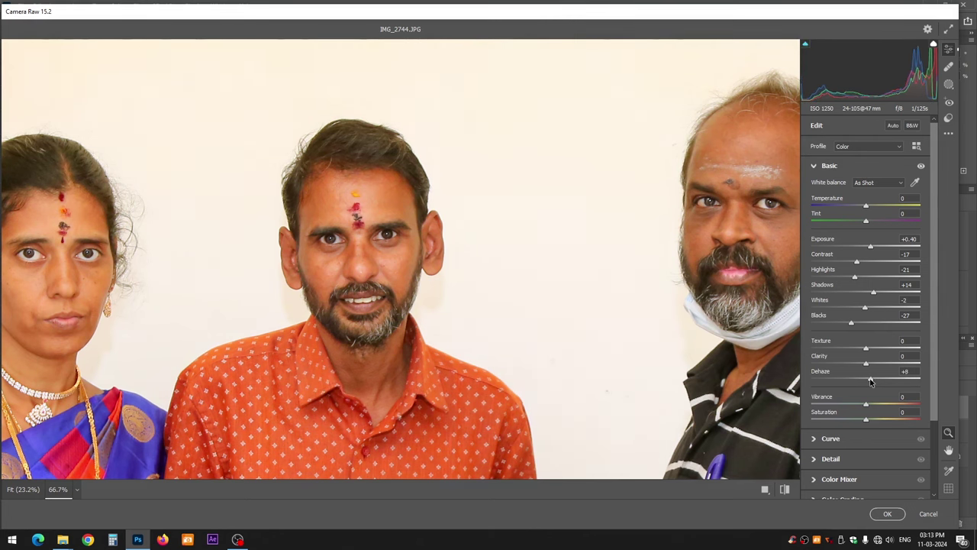
{"action": "scroll", "coordinate": [473, 260], "scroll_direction": "up", "scroll_amount": 3}
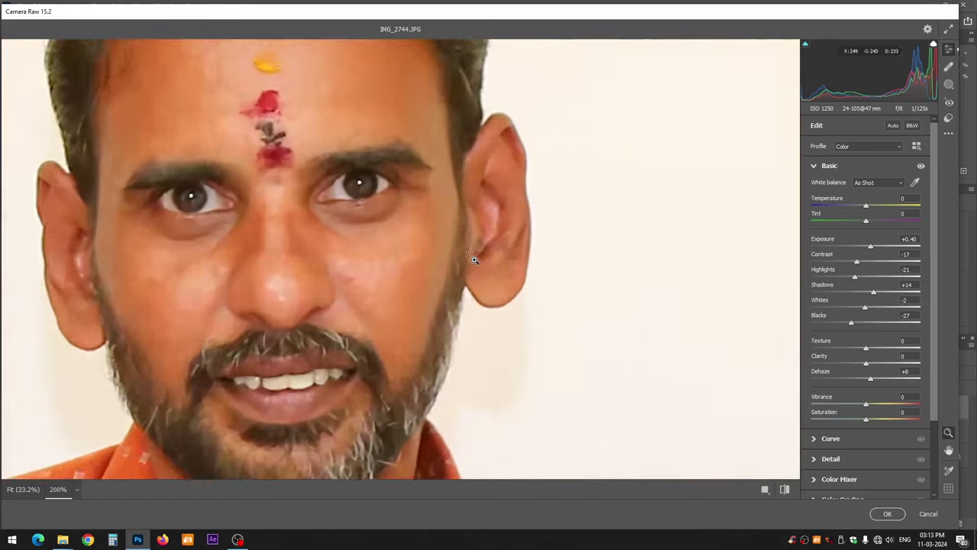
{"action": "scroll", "coordinate": [473, 259], "scroll_direction": "down", "scroll_amount": 2}
{"action": "scroll", "coordinate": [473, 259], "scroll_direction": "down", "scroll_amount": 1}
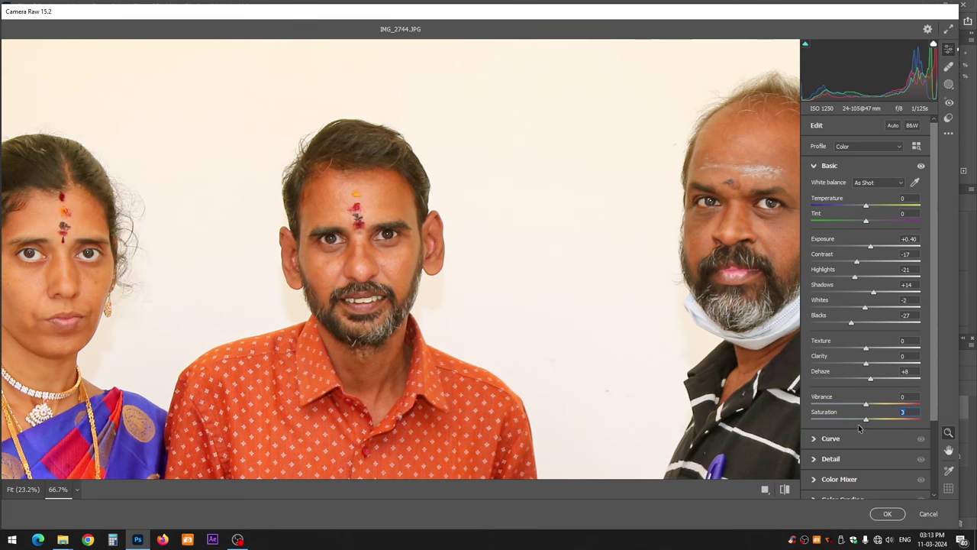
{"action": "type", "text": "1"}
{"action": "key", "text": "Return"}
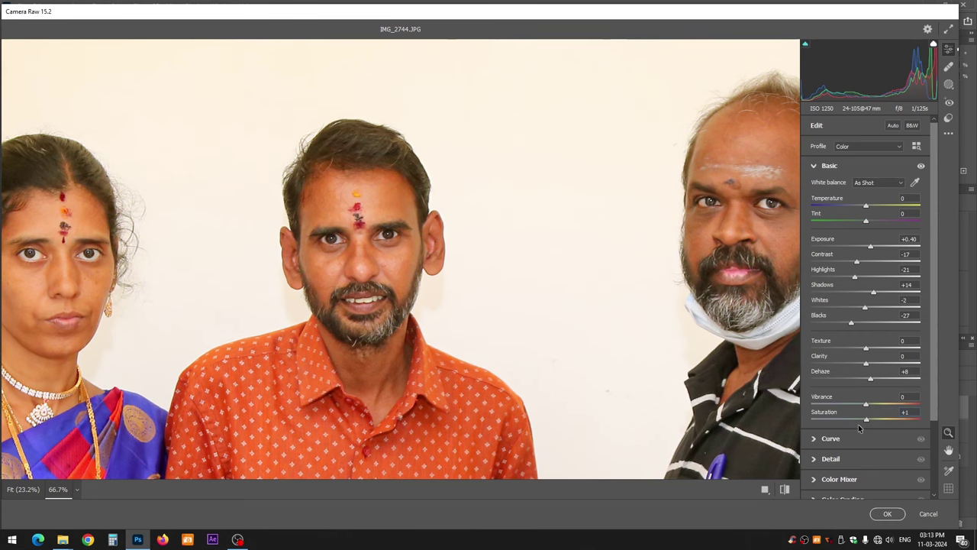
{"action": "scroll", "coordinate": [899, 453], "scroll_direction": "down", "scroll_amount": 3}
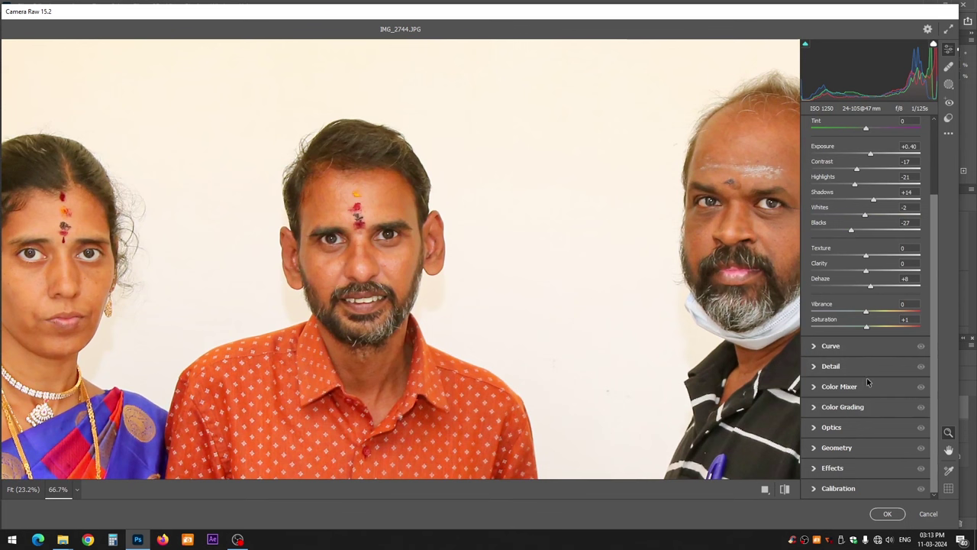
Expand Color Mixer, set Adjust to Color, and select the orange swatch.
{"action": "left_click", "coordinate": [814, 386]}
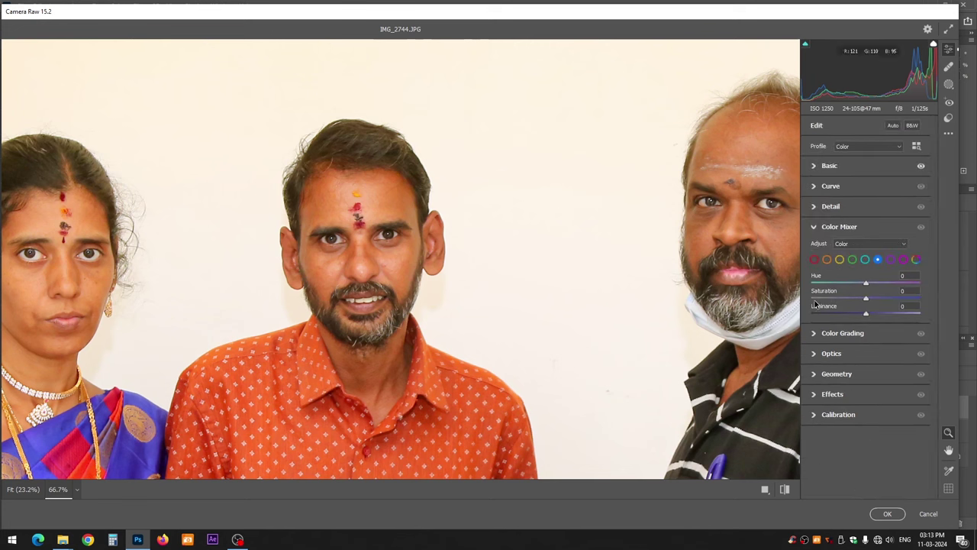
{"action": "left_click", "coordinate": [856, 245]}
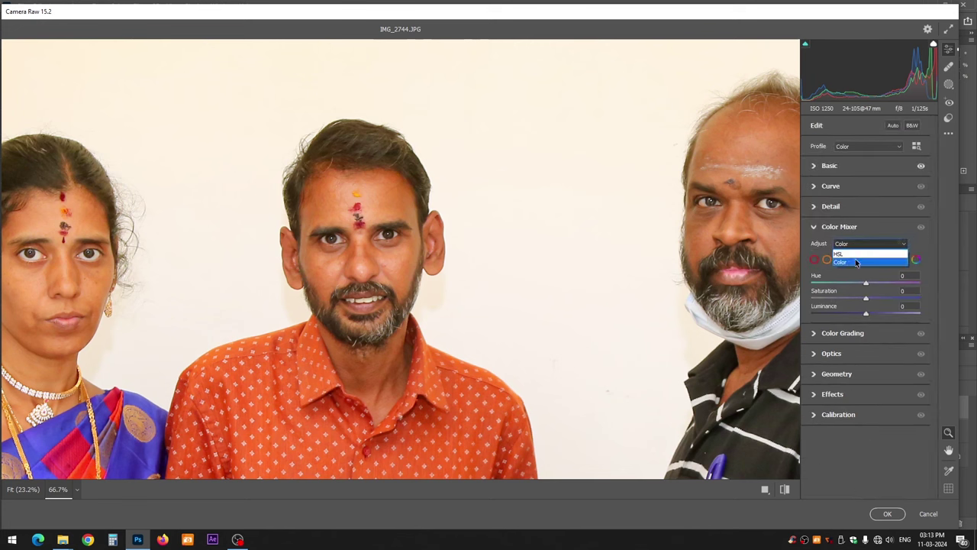
{"action": "left_click", "coordinate": [851, 253]}
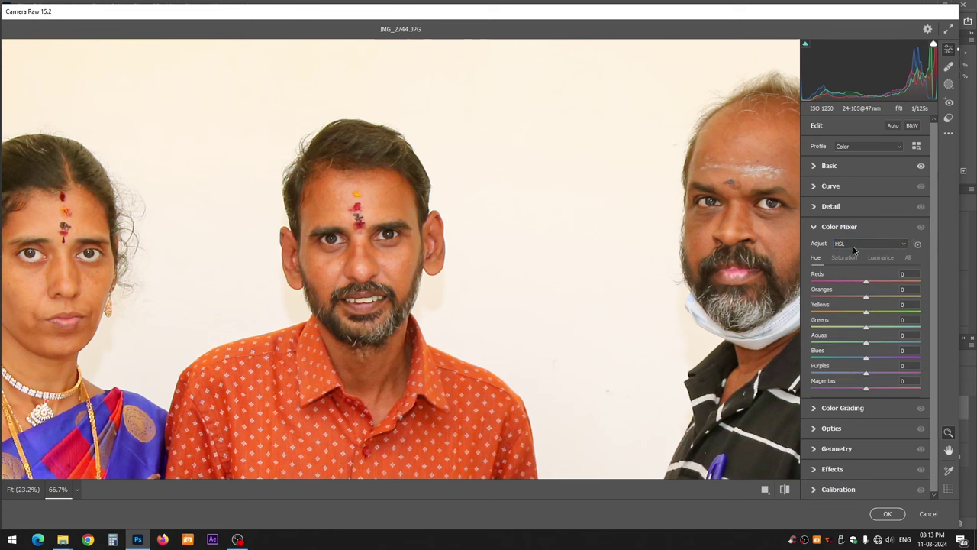
{"action": "left_click", "coordinate": [853, 250]}
{"action": "left_click", "coordinate": [853, 261]}
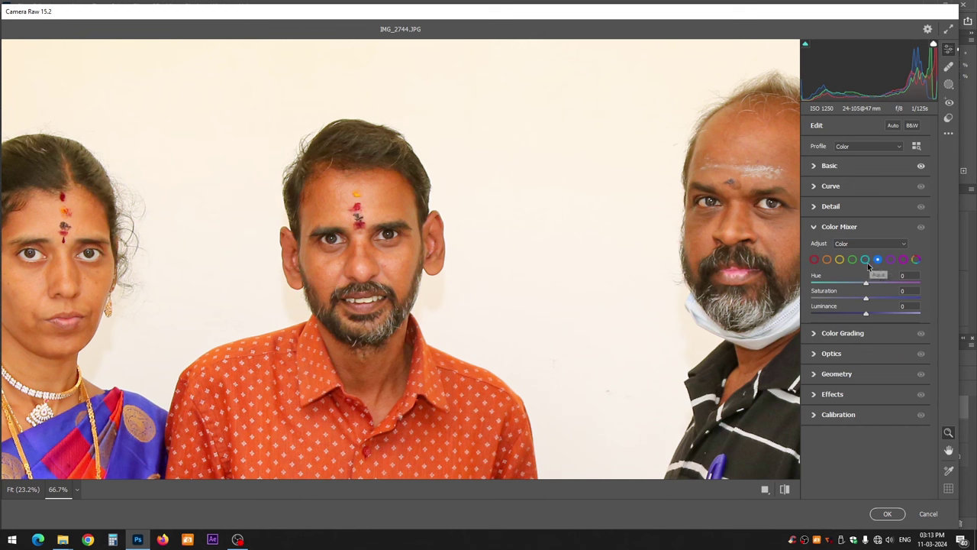
{"action": "left_click", "coordinate": [827, 259]}
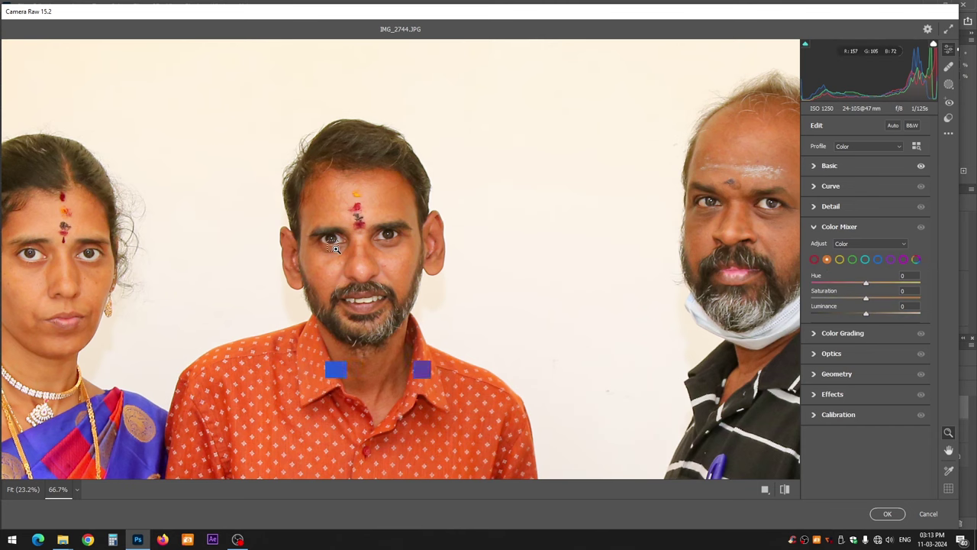
{"action": "key", "text": "ctrl+plus"}
{"action": "key", "text": "ctrl+plus"}
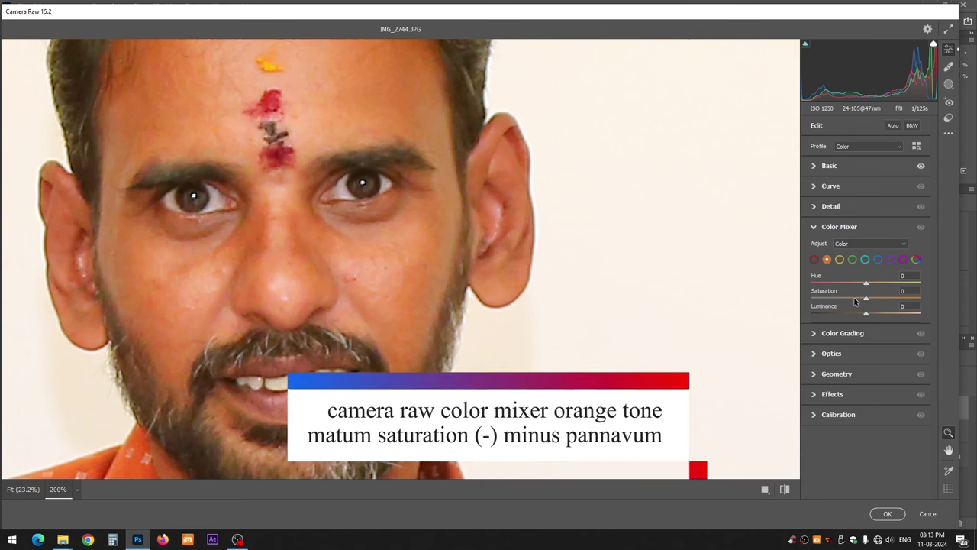
Set orange Saturation to -12 and Luminance to +11, leaving Hue at 0.
{"action": "left_click", "coordinate": [853, 298]}
{"action": "left_click_drag", "start_coordinate": [857, 301], "coordinate": [859, 303]}
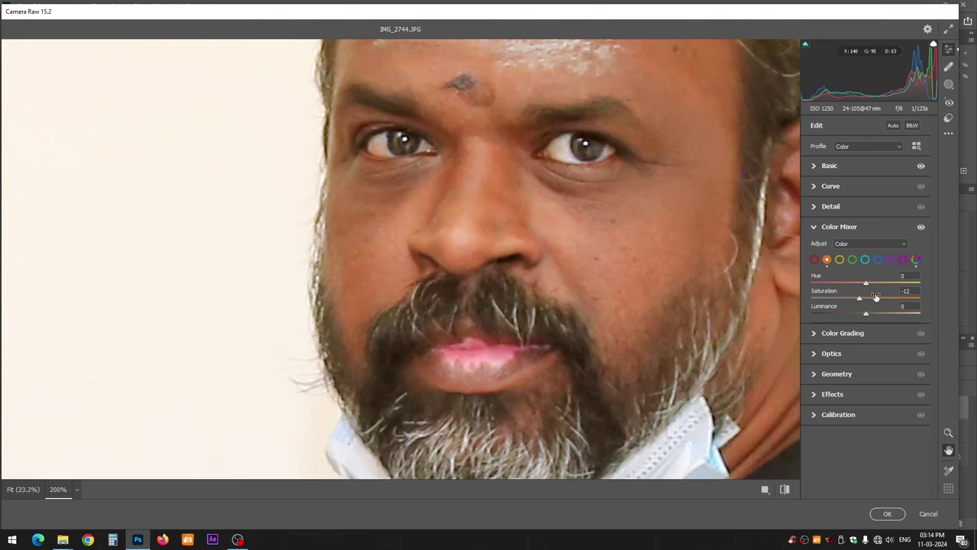
{"action": "left_click_drag", "start_coordinate": [893, 313], "coordinate": [867, 312]}
{"action": "key", "text": "ctrl+minus"}
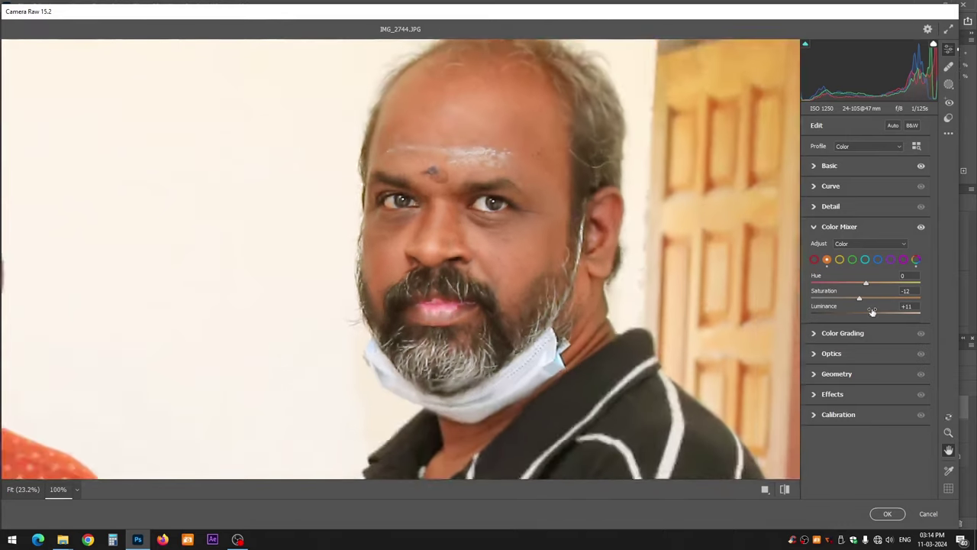
{"action": "key", "text": "ctrl+minus"}
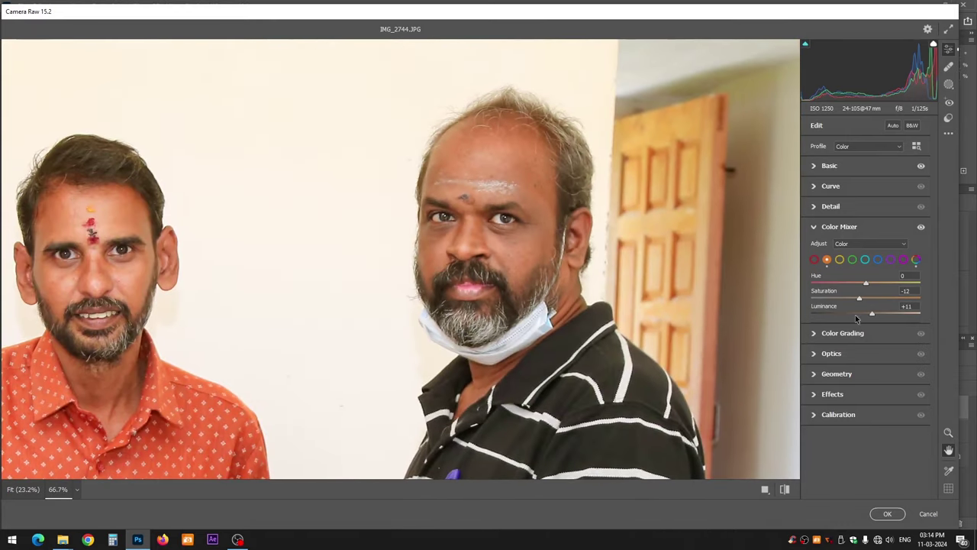
{"action": "left_click_drag", "start_coordinate": [871, 315], "coordinate": [872, 313]}
{"action": "key", "text": "ctrl+plus"}
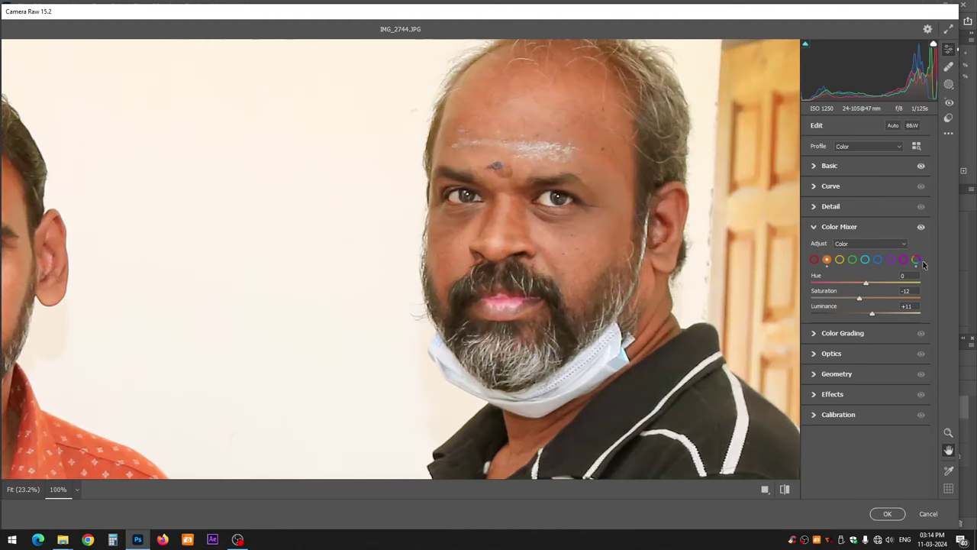
{"action": "left_click_drag", "start_coordinate": [874, 288], "coordinate": [868, 287]}
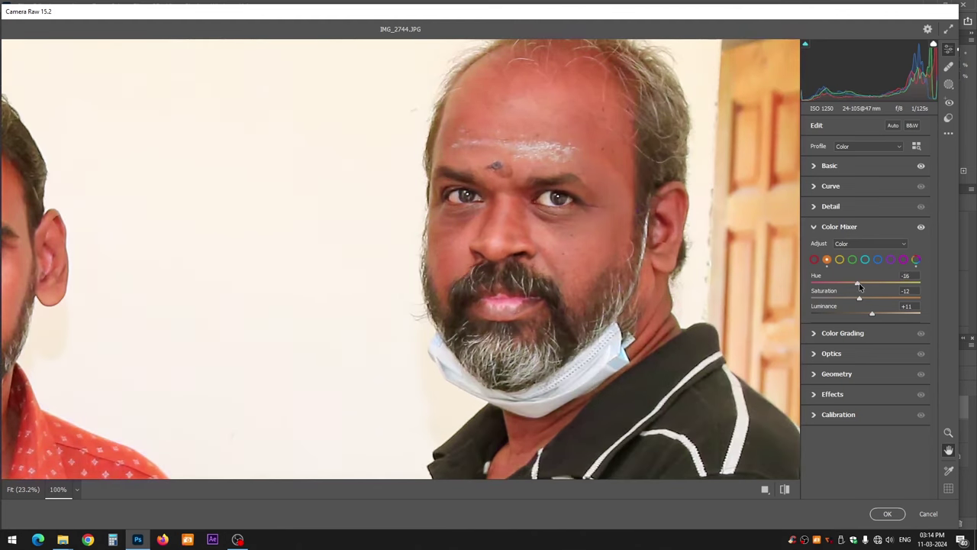
{"action": "key", "text": "ctrl+plus"}
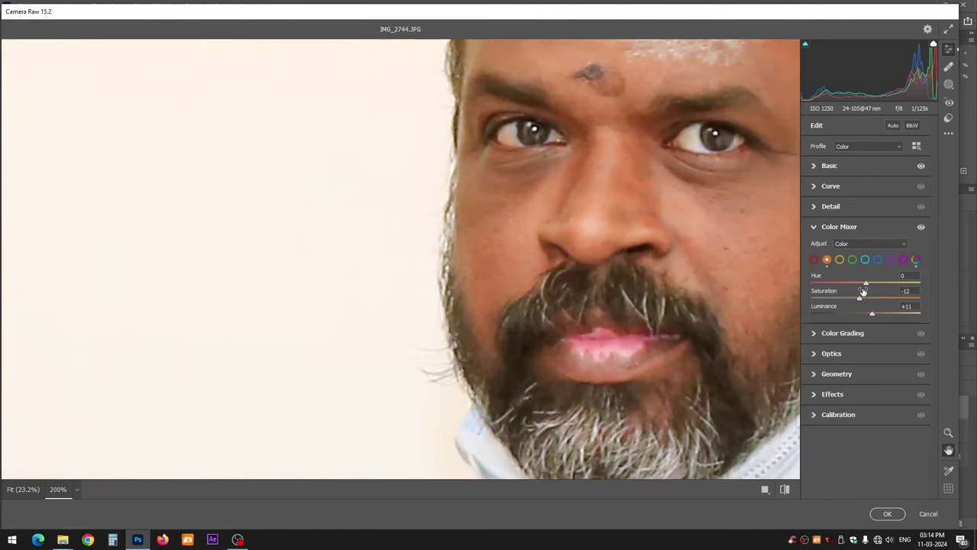
{"action": "key", "text": "ctrl+minus"}
{"action": "key", "text": "ctrl+minus"}
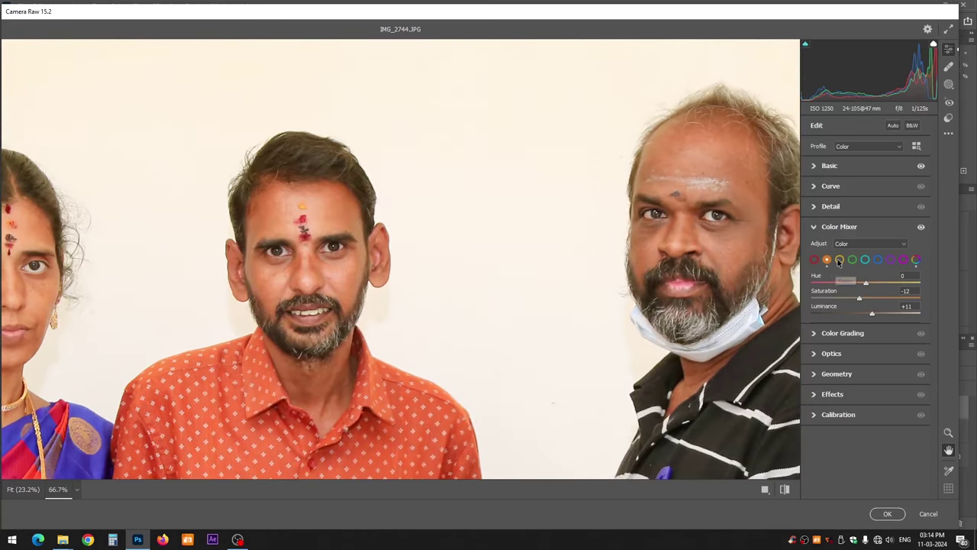
Raise yellow saturation to +24 and blue saturation to +40 in Color Mixer.
{"action": "left_click", "coordinate": [840, 260]}
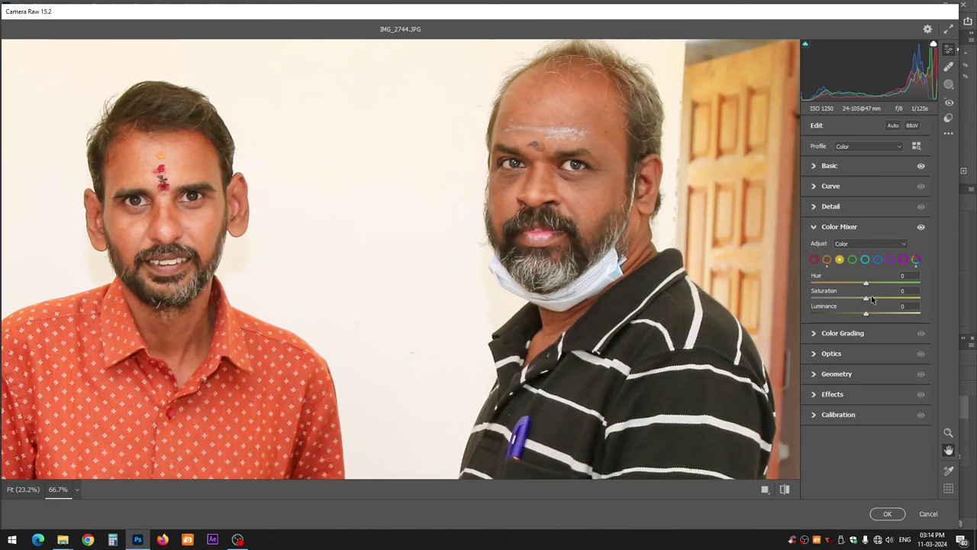
{"action": "mouse_move", "coordinate": [865, 297]}
{"action": "left_mouse_down"}
{"action": "mouse_move", "coordinate": [905, 299]}
{"action": "mouse_move", "coordinate": [877, 300]}
{"action": "left_mouse_up"}
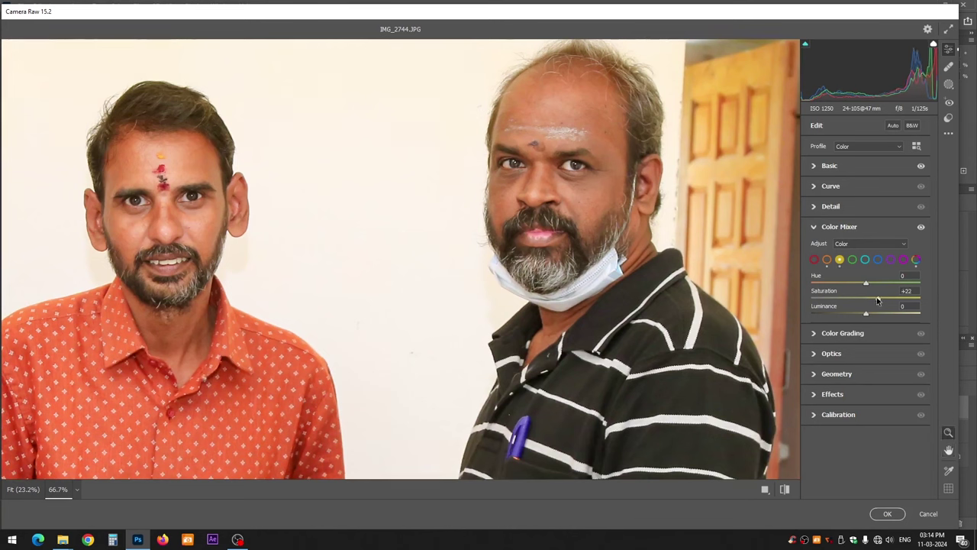
{"action": "left_click", "coordinate": [853, 259]}
{"action": "left_click", "coordinate": [877, 260]}
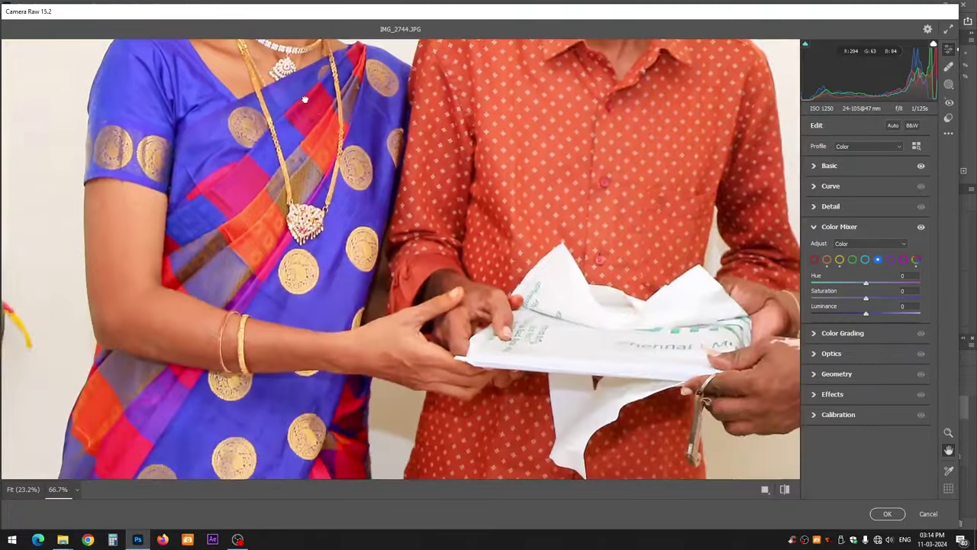
{"action": "left_click_drag", "start_coordinate": [304, 99], "coordinate": [495, 161]}
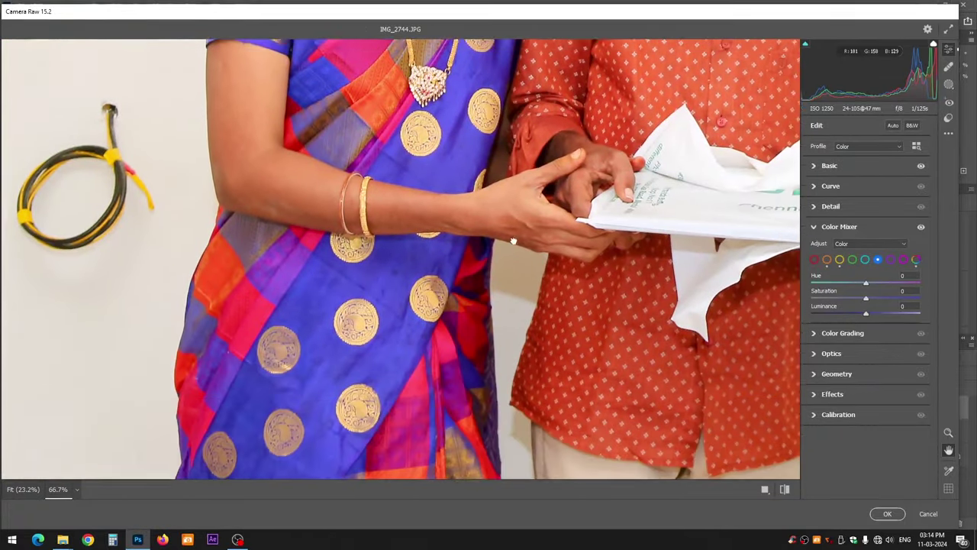
{"action": "left_click_drag", "start_coordinate": [866, 298], "coordinate": [881, 300]}
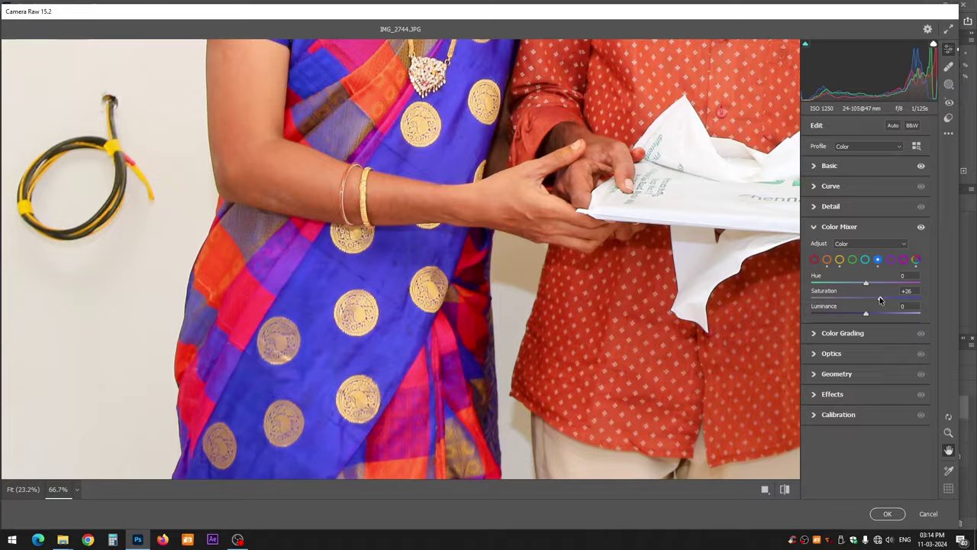
{"action": "key", "text": "ctrl+minus"}
{"action": "key", "text": "ctrl+minus"}
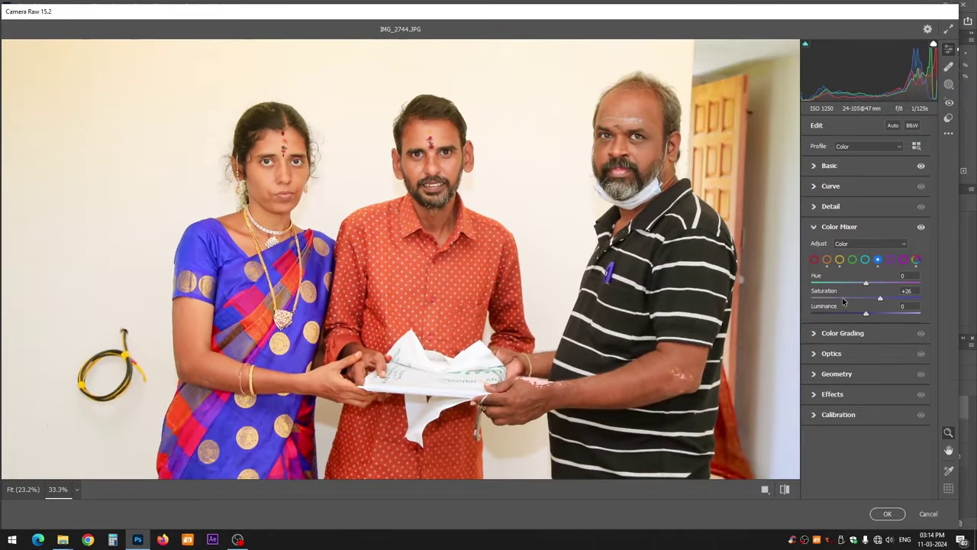
{"action": "left_click_drag", "start_coordinate": [886, 300], "coordinate": [887, 300]}
{"action": "left_click", "coordinate": [631, 243]}
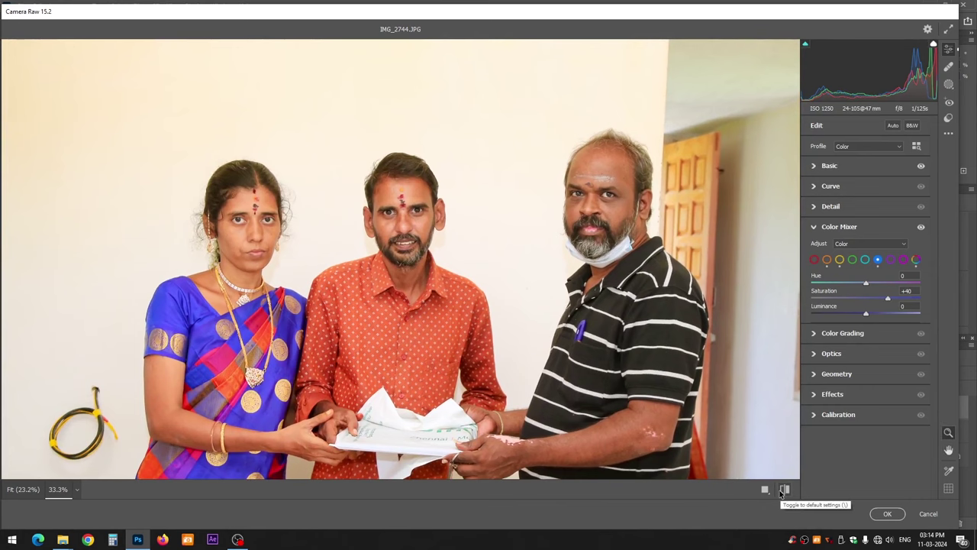
Toggle Camera Raw defaults on and off to compare, then zoom the preview to 50%.
{"action": "left_click", "coordinate": [784, 489]}
{"action": "left_click", "coordinate": [784, 489]}
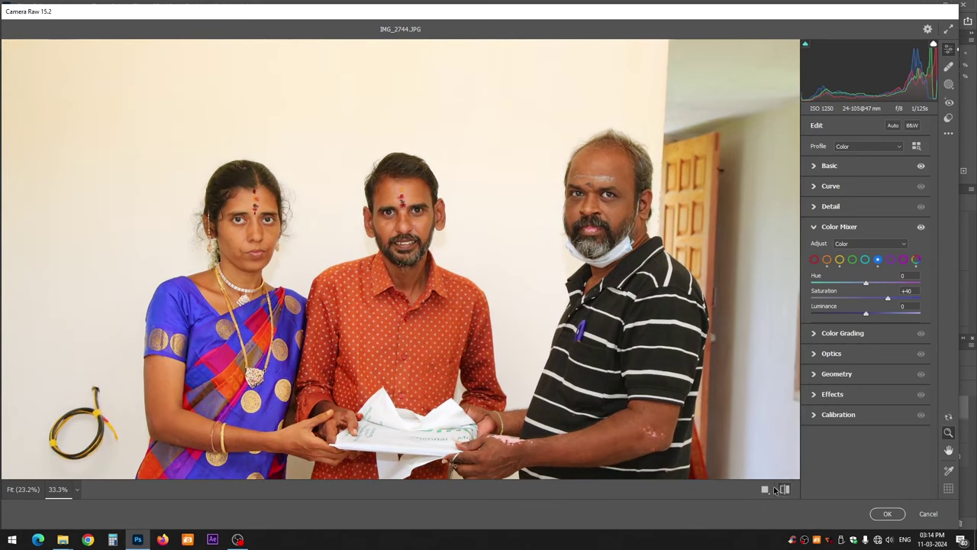
{"action": "left_click", "coordinate": [500, 322]}
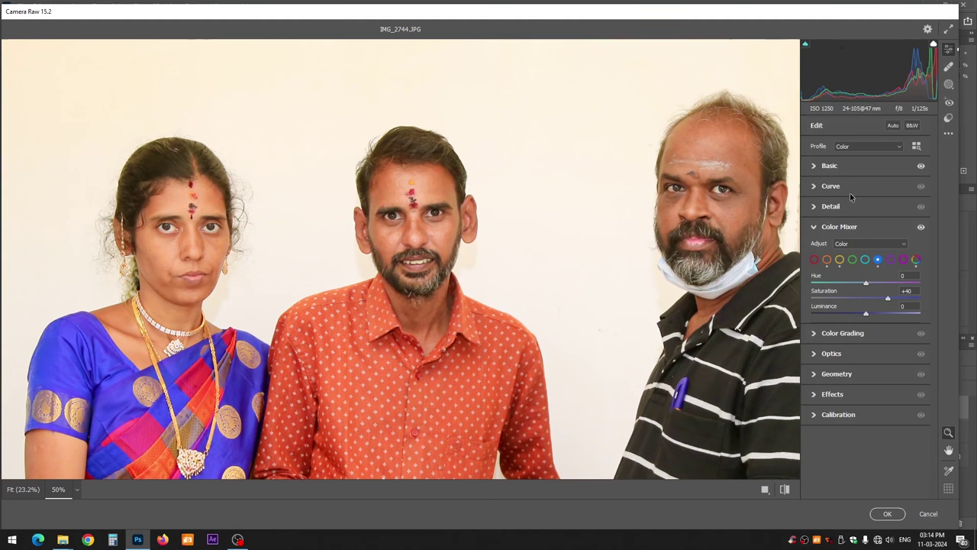
In Basic, lower Exposure to +0.30 and Whites to -8, then compare against defaults.
{"action": "left_click", "coordinate": [813, 167]}
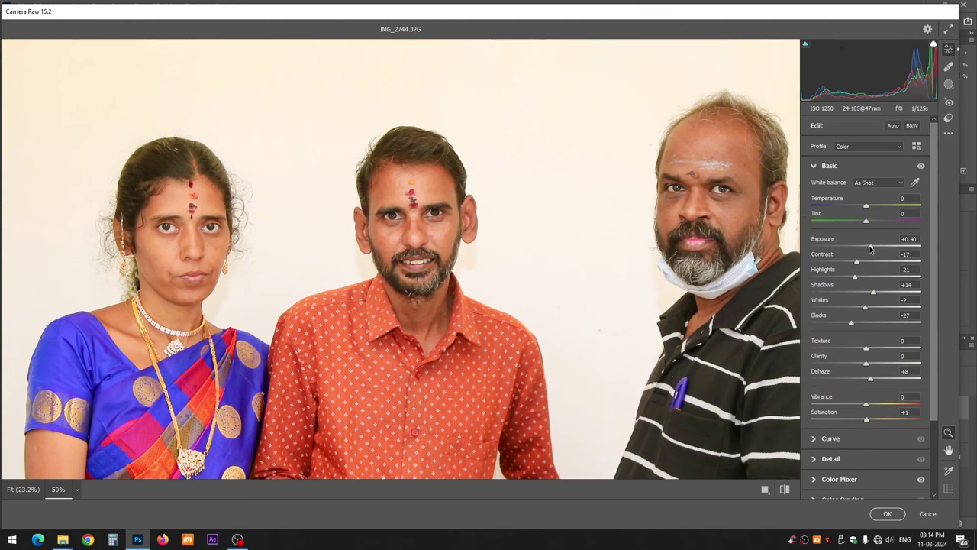
{"action": "left_click_drag", "start_coordinate": [871, 248], "coordinate": [868, 248]}
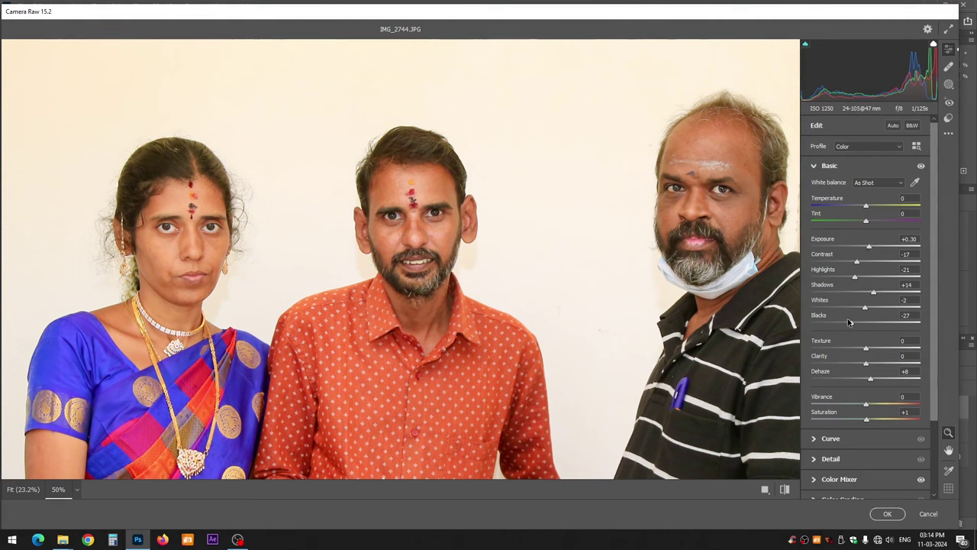
{"action": "left_click_drag", "start_coordinate": [864, 308], "coordinate": [859, 308]}
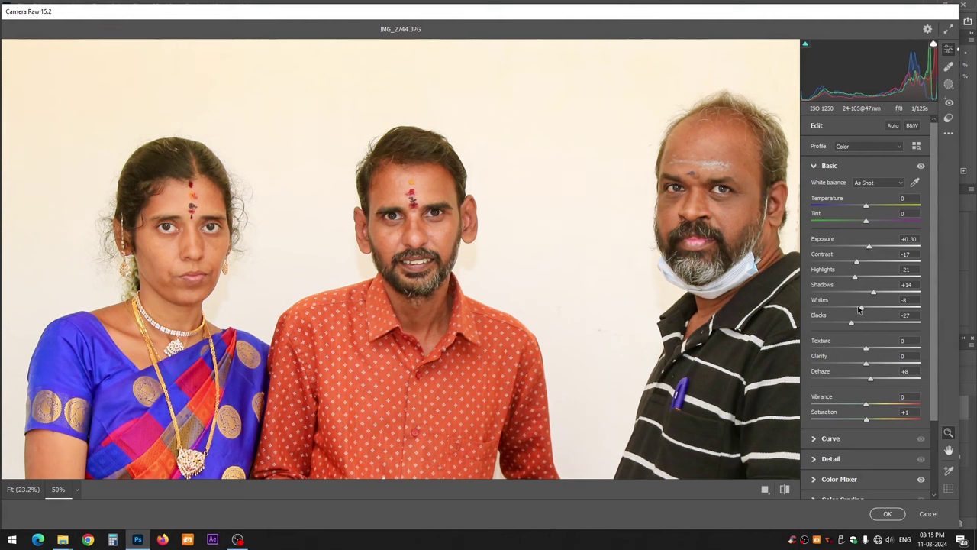
{"action": "left_click", "coordinate": [784, 489]}
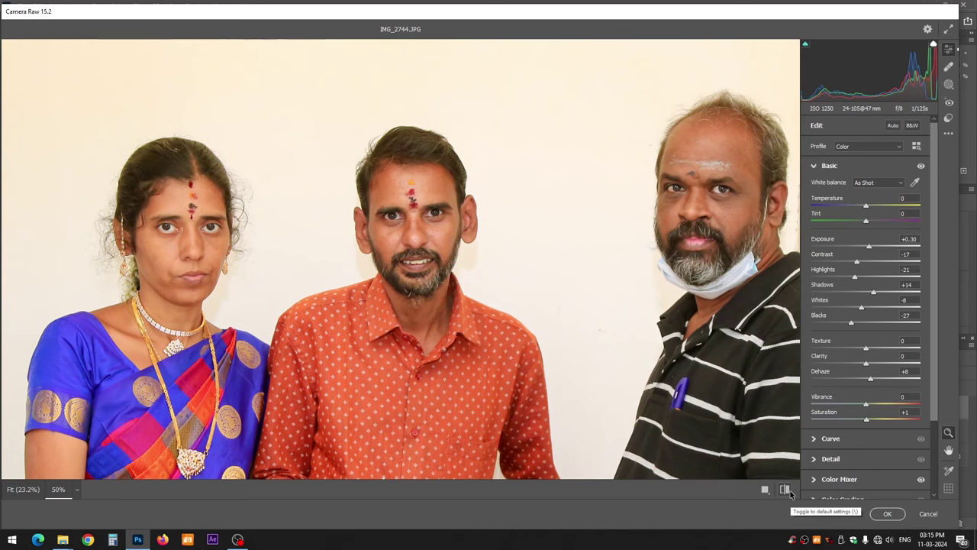
Save the Camera Raw settings as a 'color correction tutorial' .xmp preset in CameraRaw Settings.
{"action": "left_click", "coordinate": [949, 134]}
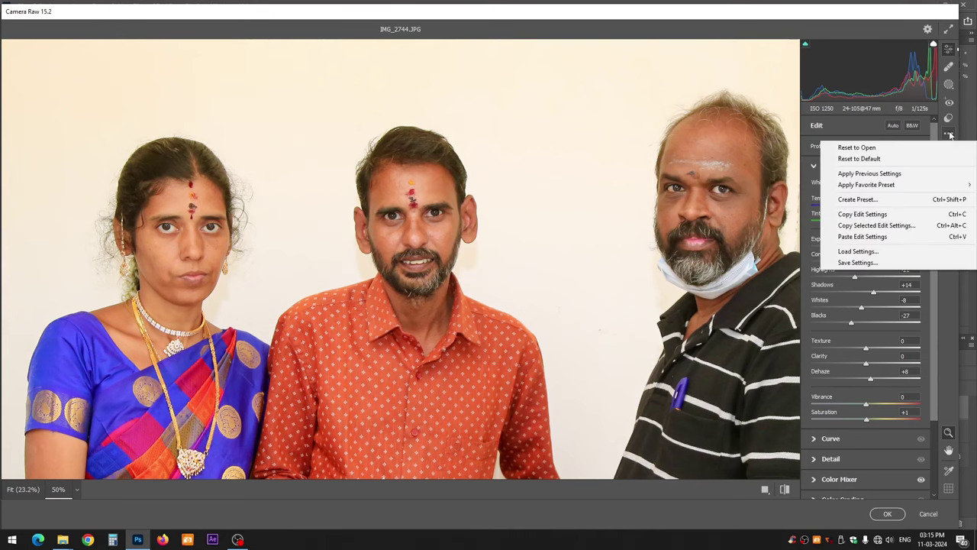
{"action": "left_click", "coordinate": [877, 263]}
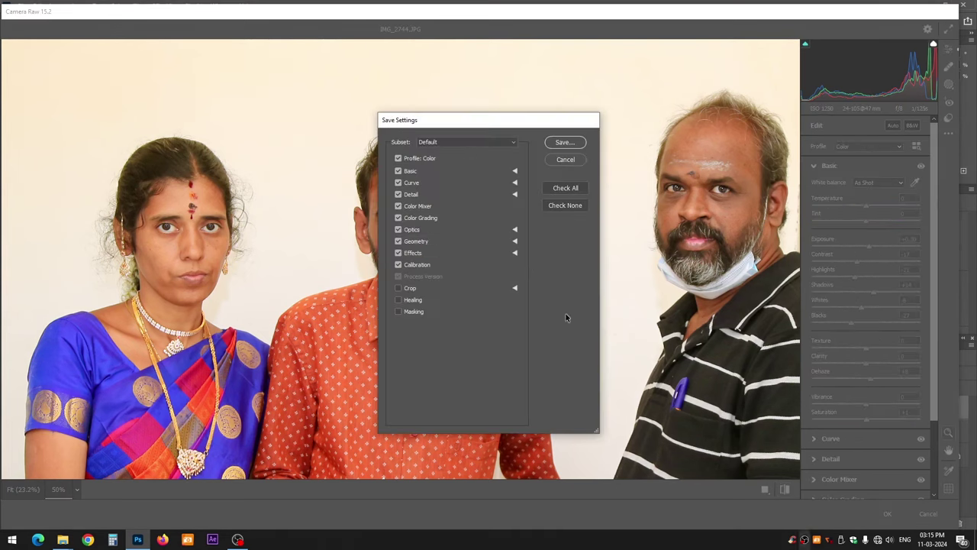
{"action": "left_click", "coordinate": [564, 144]}
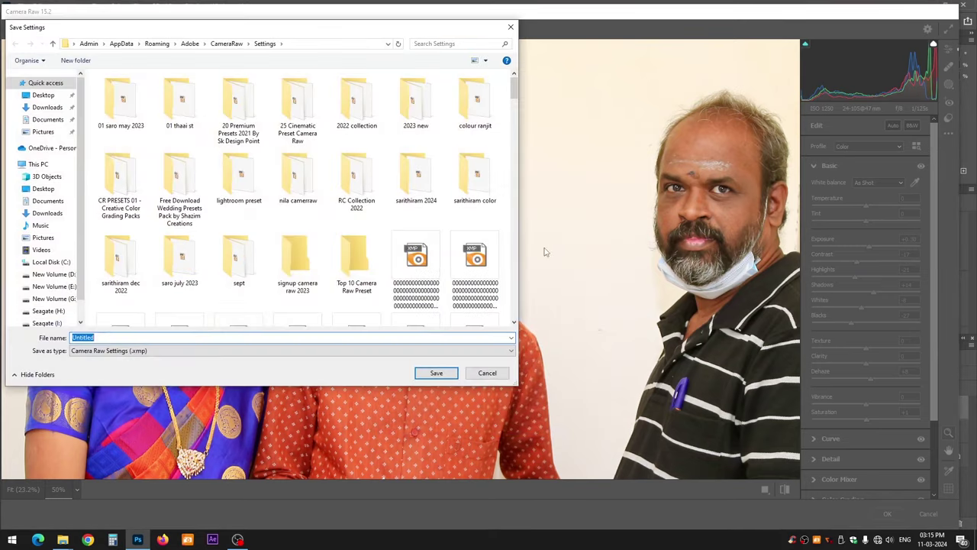
{"action": "type", "text": "color correction"}
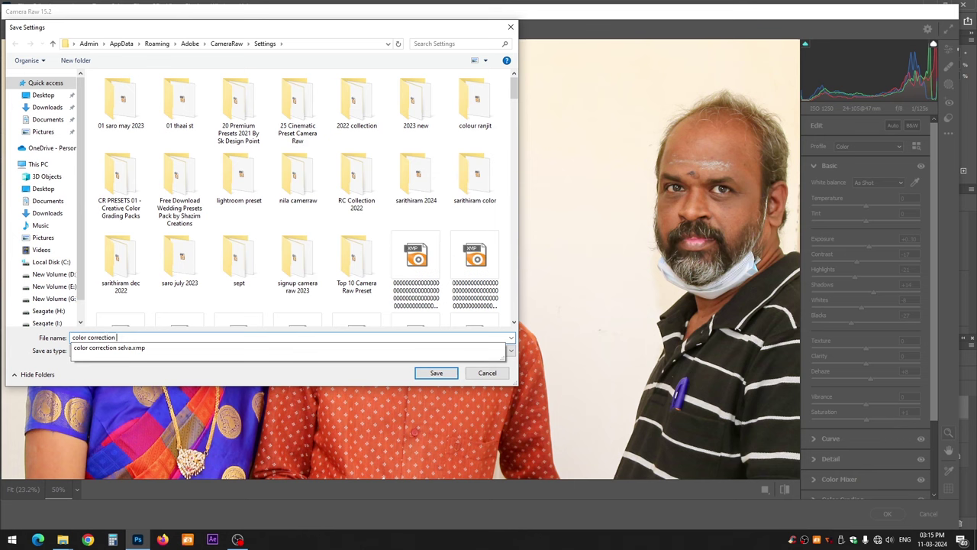
{"action": "type", "text": "tutorial"}
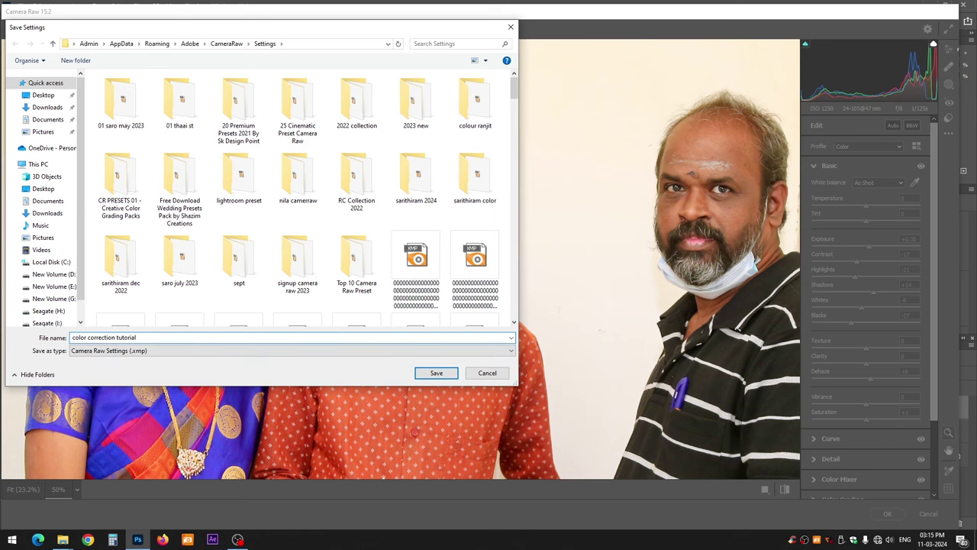
{"action": "key", "text": "Return"}
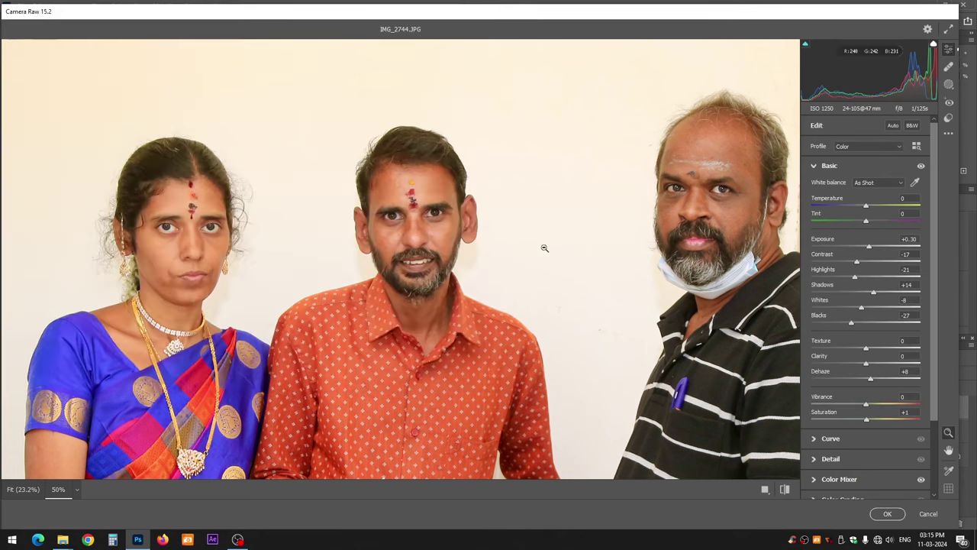
Commit the Camera Raw edits to Layer 1 and inspect the brightened group photo.
{"action": "left_click", "coordinate": [887, 513]}
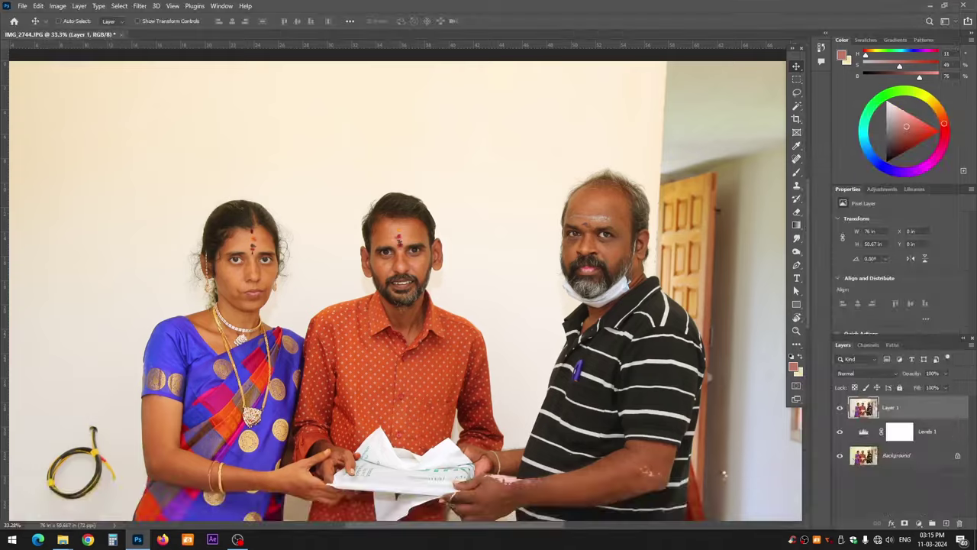
{"action": "scroll", "coordinate": [413, 266], "scroll_direction": "up", "scroll_amount": 2}
{"action": "scroll", "coordinate": [428, 274], "scroll_direction": "up", "scroll_amount": 2}
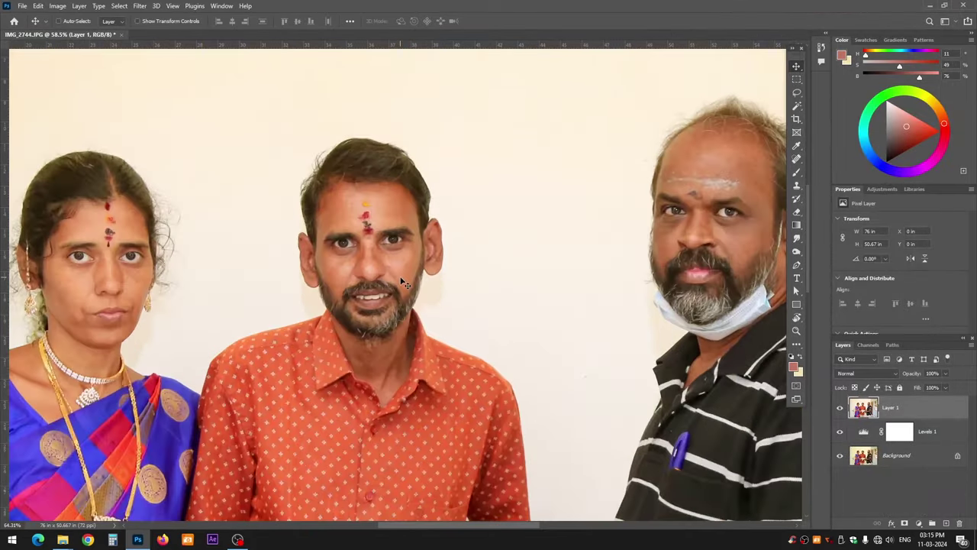
{"action": "scroll", "coordinate": [410, 281], "scroll_direction": "up", "scroll_amount": 3}
{"action": "scroll", "coordinate": [410, 278], "scroll_direction": "down", "scroll_amount": 2}
{"action": "scroll", "coordinate": [408, 279], "scroll_direction": "down", "scroll_amount": 2}
{"action": "scroll", "coordinate": [409, 278], "scroll_direction": "down", "scroll_amount": 2}
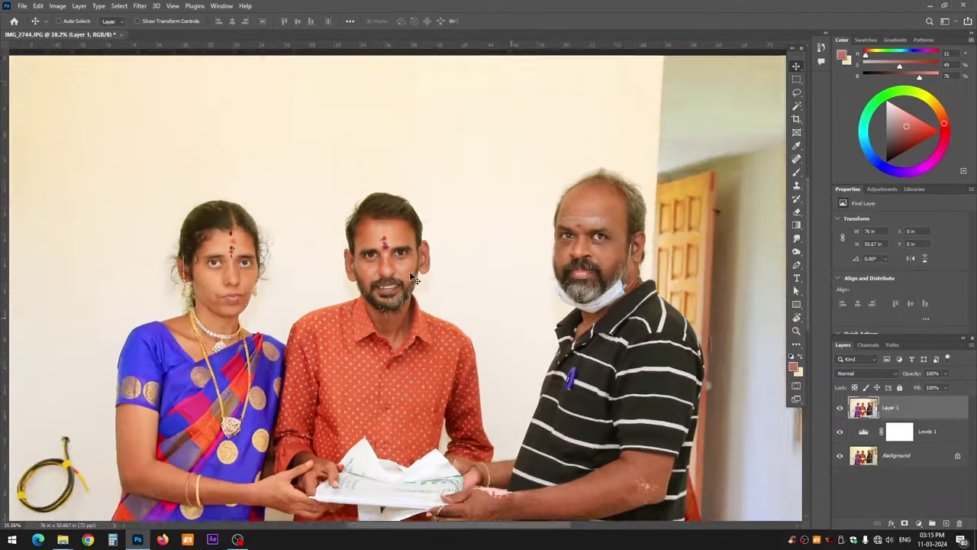
{"action": "scroll", "coordinate": [458, 277], "scroll_direction": "down", "scroll_amount": 1}
{"action": "left_click_drag", "start_coordinate": [468, 275], "coordinate": [475, 278]}
{"action": "scroll", "coordinate": [475, 278], "scroll_direction": "up", "scroll_amount": 2}
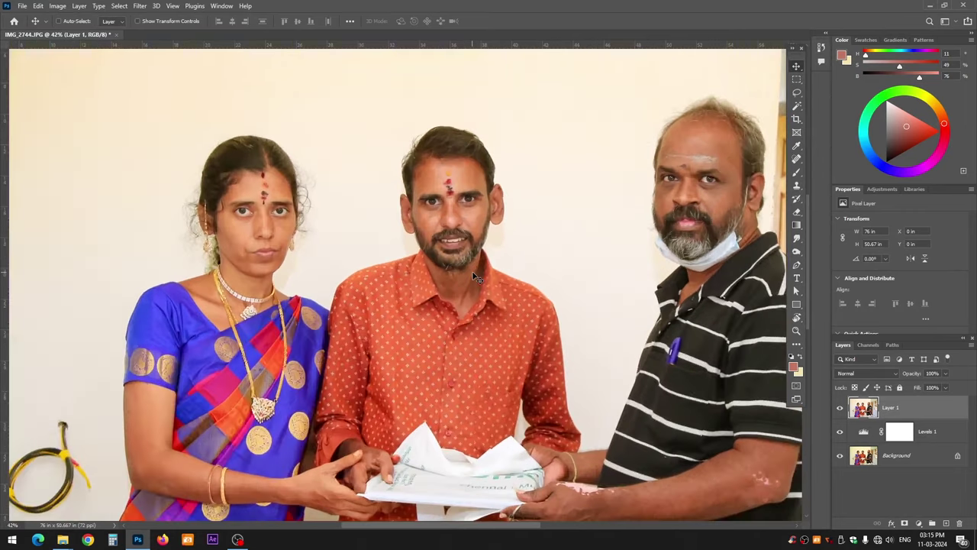
Duplicate Layer 1 into Layer 1 copy and zoom in on the faces.
{"action": "key", "text": "ctrl+j"}
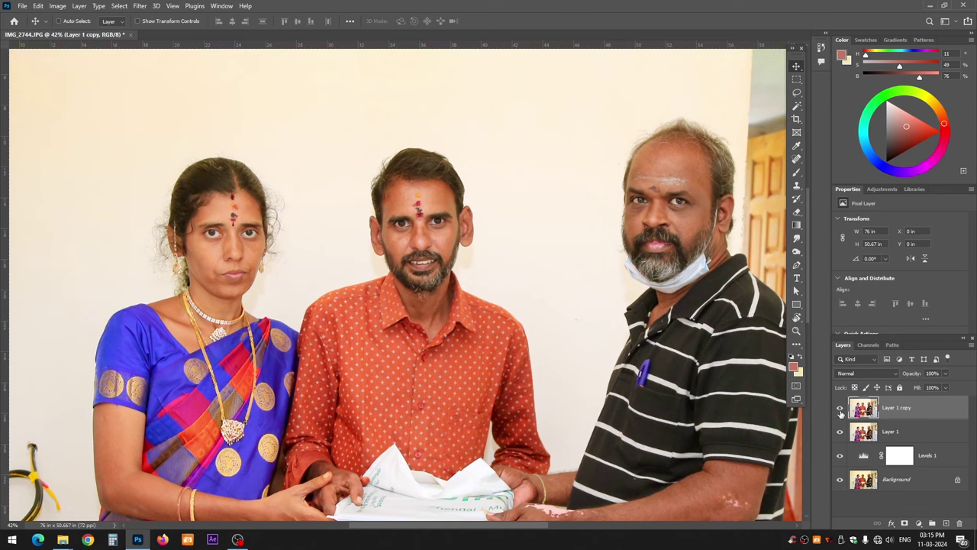
{"action": "scroll", "coordinate": [446, 278], "scroll_direction": "up", "scroll_amount": 2}
{"action": "scroll", "coordinate": [445, 278], "scroll_direction": "up", "scroll_amount": 3}
{"action": "scroll", "coordinate": [450, 271], "scroll_direction": "up", "scroll_amount": 3}
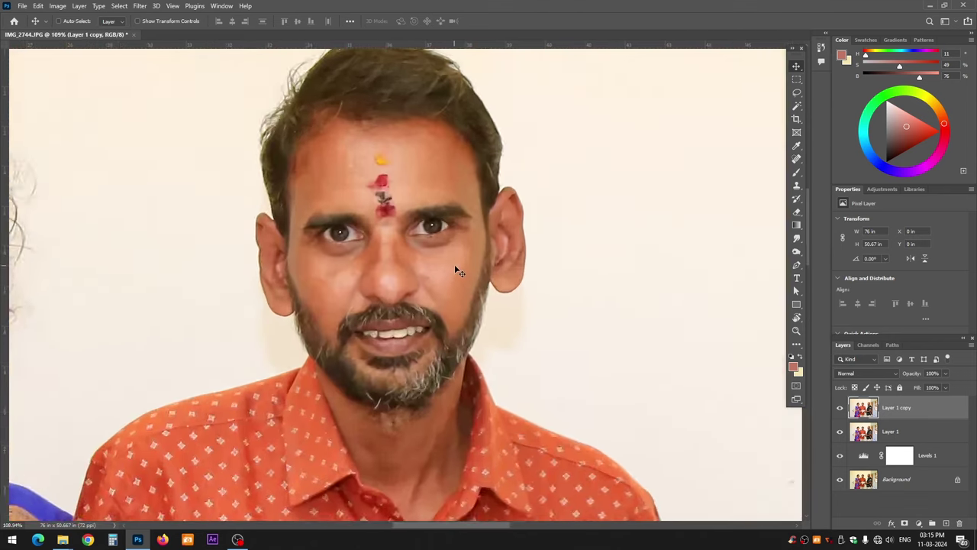
{"action": "scroll", "coordinate": [456, 270], "scroll_direction": "up", "scroll_amount": 3}
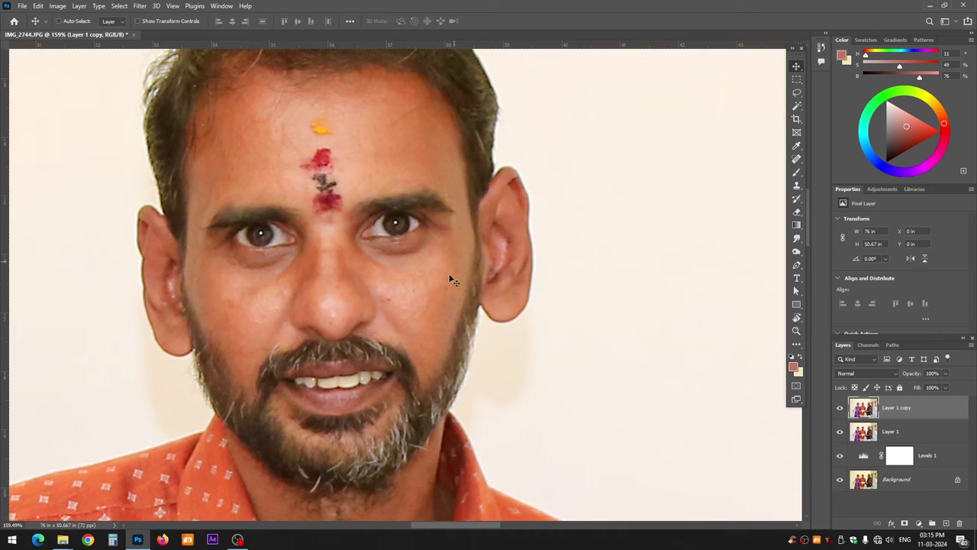
{"action": "scroll", "coordinate": [458, 246], "scroll_direction": "down", "scroll_amount": 2}
{"action": "scroll", "coordinate": [349, 266], "scroll_direction": "down", "scroll_amount": 2}
{"action": "scroll", "coordinate": [349, 257], "scroll_direction": "down", "scroll_amount": 2}
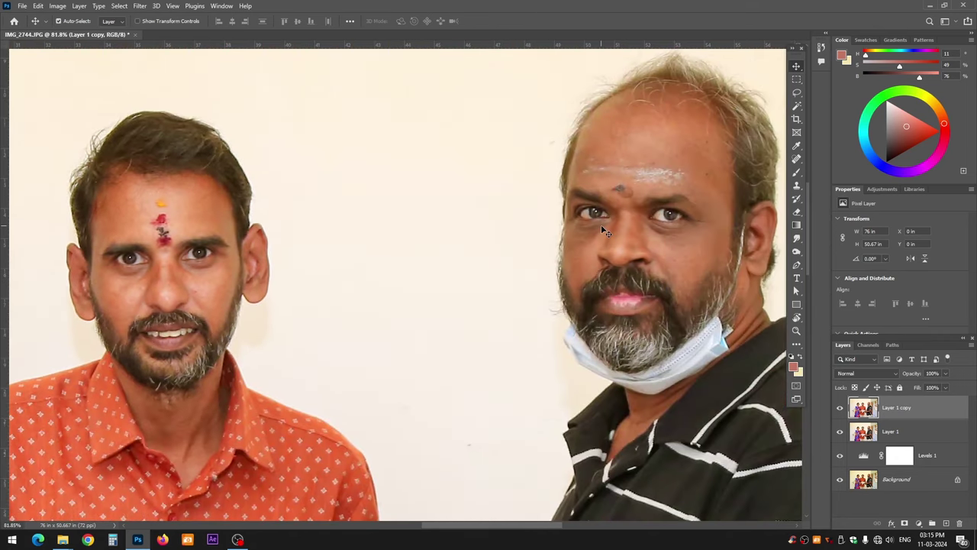
{"action": "scroll", "coordinate": [601, 224], "scroll_direction": "down", "scroll_amount": 2}
{"action": "scroll", "coordinate": [600, 224], "scroll_direction": "down", "scroll_amount": 2}
{"action": "scroll", "coordinate": [601, 224], "scroll_direction": "up", "scroll_amount": 1}
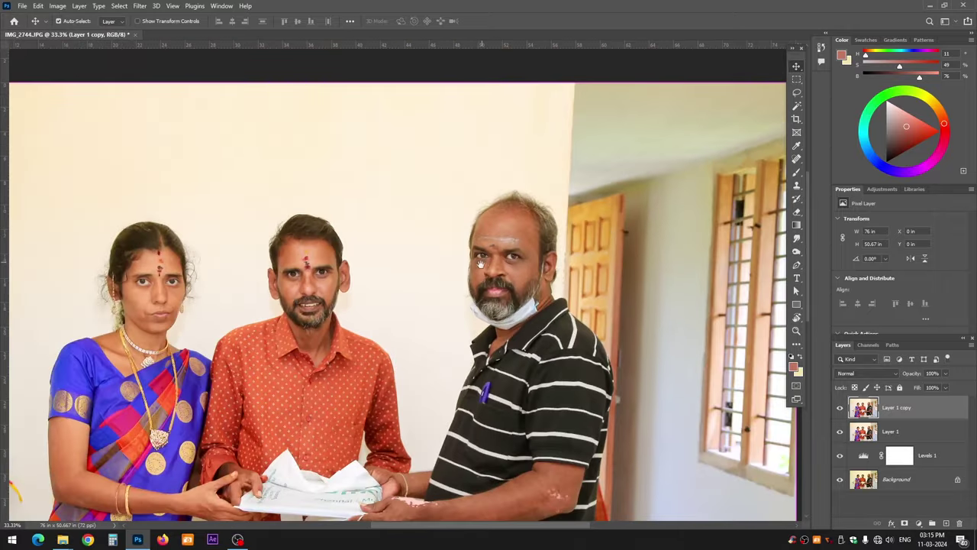
{"action": "scroll", "coordinate": [535, 263], "scroll_direction": "down", "scroll_amount": 1}
{"action": "scroll", "coordinate": [560, 261], "scroll_direction": "up", "scroll_amount": 3}
{"action": "scroll", "coordinate": [565, 269], "scroll_direction": "down", "scroll_amount": 1}
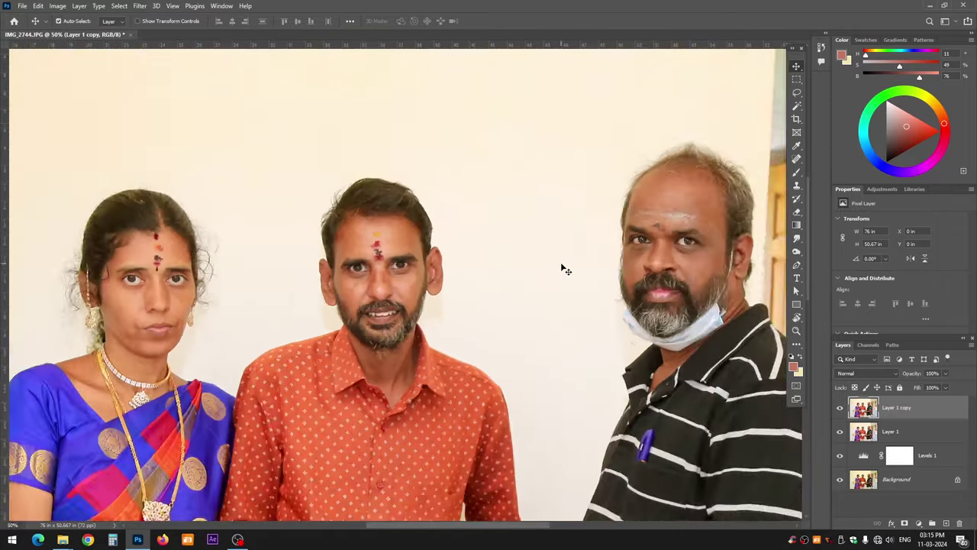
Pan and zoom to centre the view on the right-hand man's face.
{"action": "scroll", "coordinate": [515, 283], "scroll_direction": "right", "scroll_amount": 2}
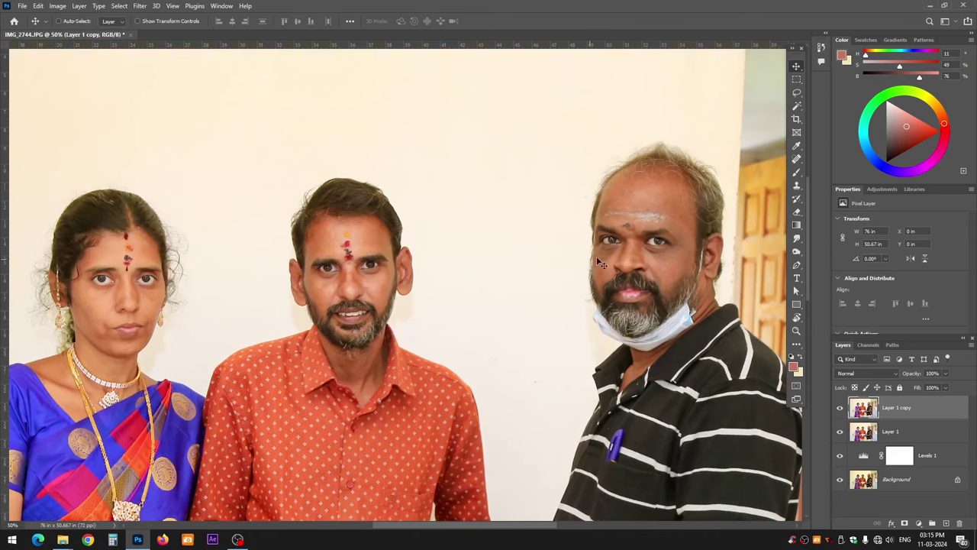
{"action": "scroll", "coordinate": [652, 267], "scroll_direction": "up", "scroll_amount": 1}
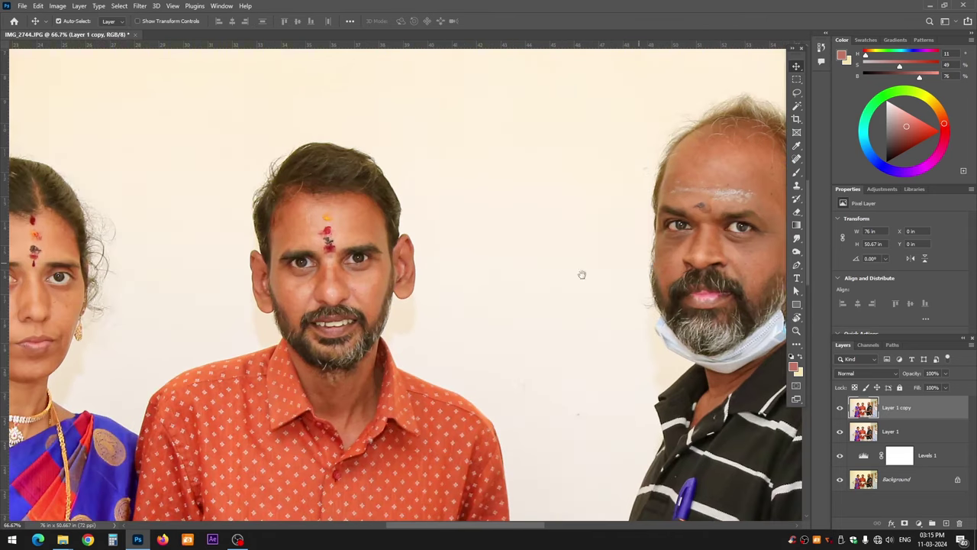
{"action": "scroll", "coordinate": [336, 319], "scroll_direction": "left", "scroll_amount": 2}
{"action": "scroll", "coordinate": [367, 321], "scroll_direction": "down", "scroll_amount": 1}
{"action": "scroll", "coordinate": [372, 254], "scroll_direction": "down", "scroll_amount": 1}
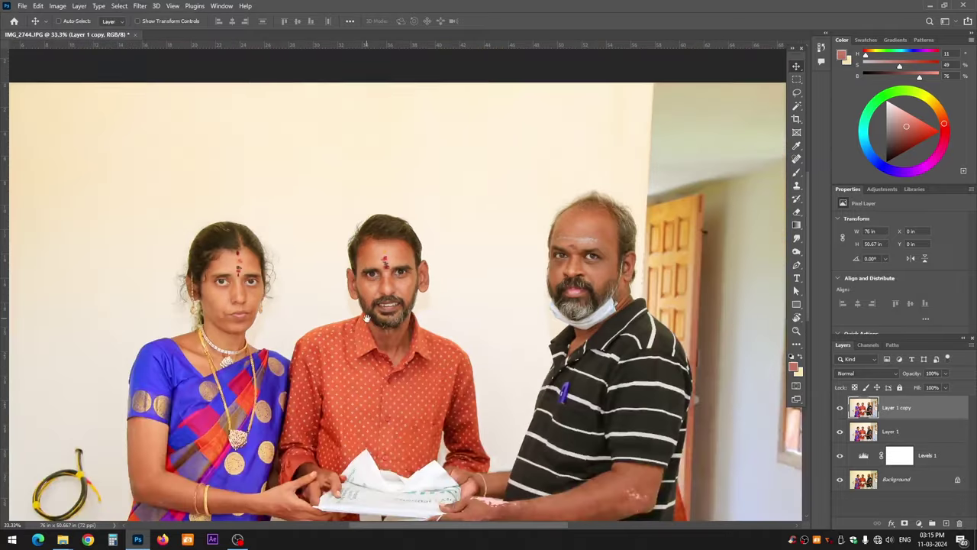
{"action": "scroll", "coordinate": [417, 238], "scroll_direction": "up", "scroll_amount": 1}
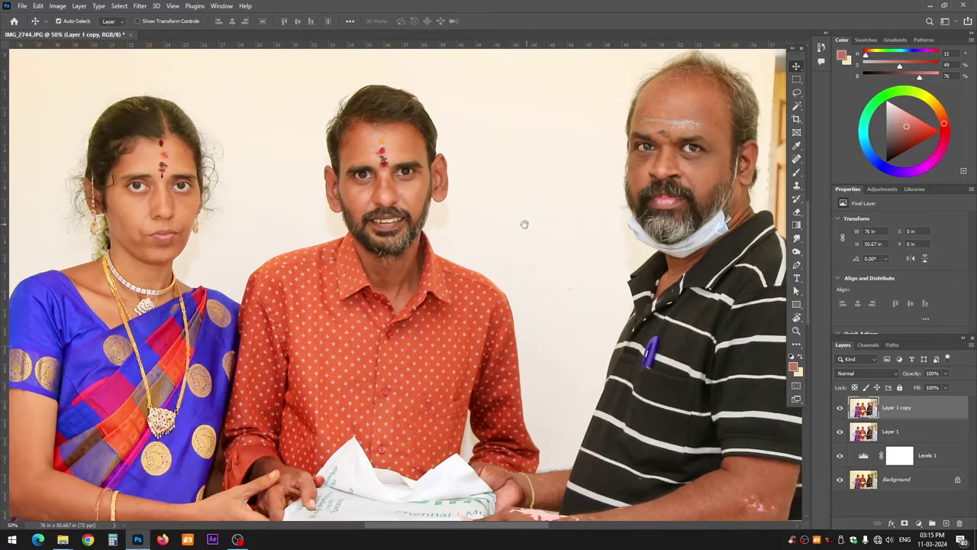
{"action": "left_click_drag", "start_coordinate": [525, 224], "coordinate": [498, 239]}
{"action": "scroll", "coordinate": [497, 240], "scroll_direction": "down", "scroll_amount": 1}
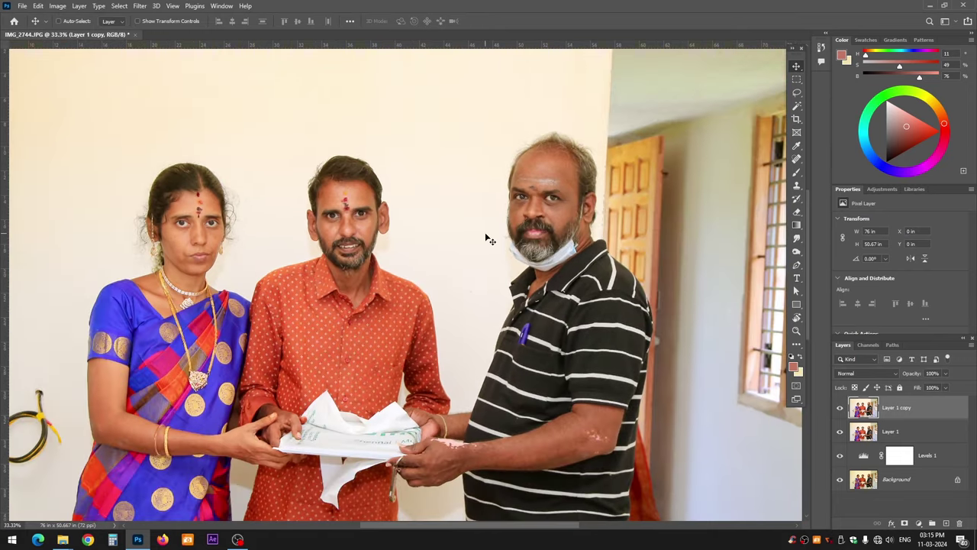
{"action": "scroll", "coordinate": [488, 239], "scroll_direction": "down", "scroll_amount": 1}
{"action": "scroll", "coordinate": [484, 235], "scroll_direction": "up", "scroll_amount": 1}
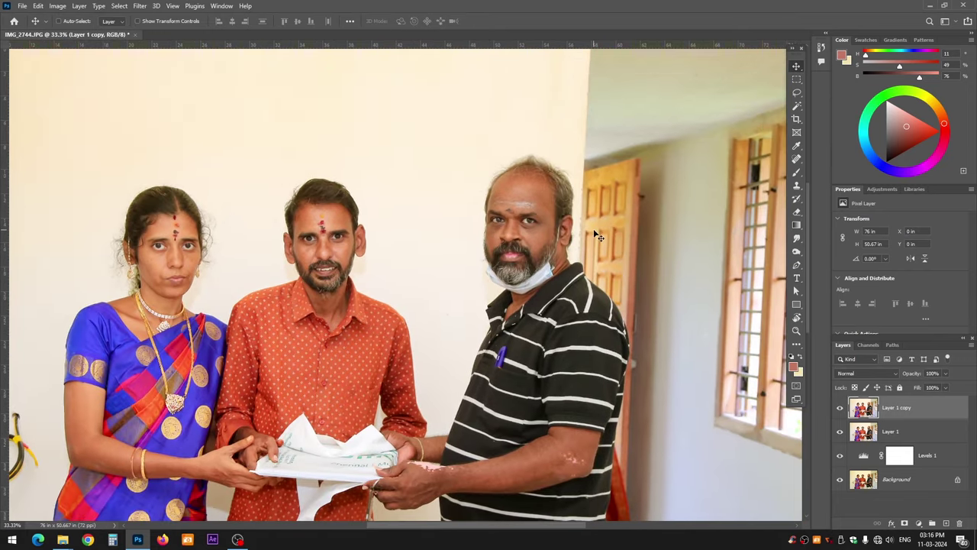
{"action": "scroll", "coordinate": [598, 238], "scroll_direction": "up", "scroll_amount": 1}
{"action": "scroll", "coordinate": [598, 237], "scroll_direction": "up", "scroll_amount": 1}
{"action": "mouse_move", "coordinate": [598, 237]}
{"action": "left_mouse_down"}
{"action": "mouse_move", "coordinate": [467, 309]}
{"action": "mouse_move", "coordinate": [420, 347]}
{"action": "left_mouse_up"}
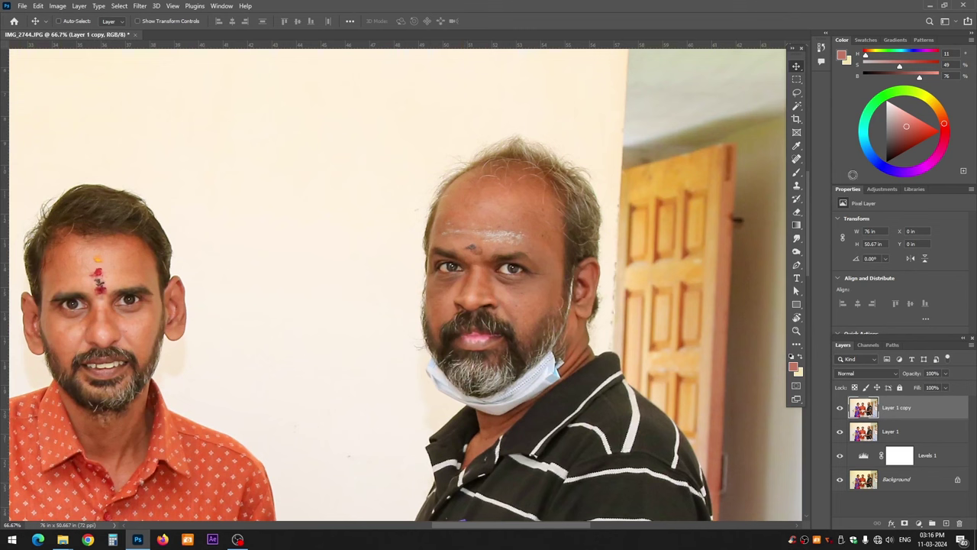
Select the plain Lasso Tool from the lasso variants.
{"action": "key", "text": "l"}
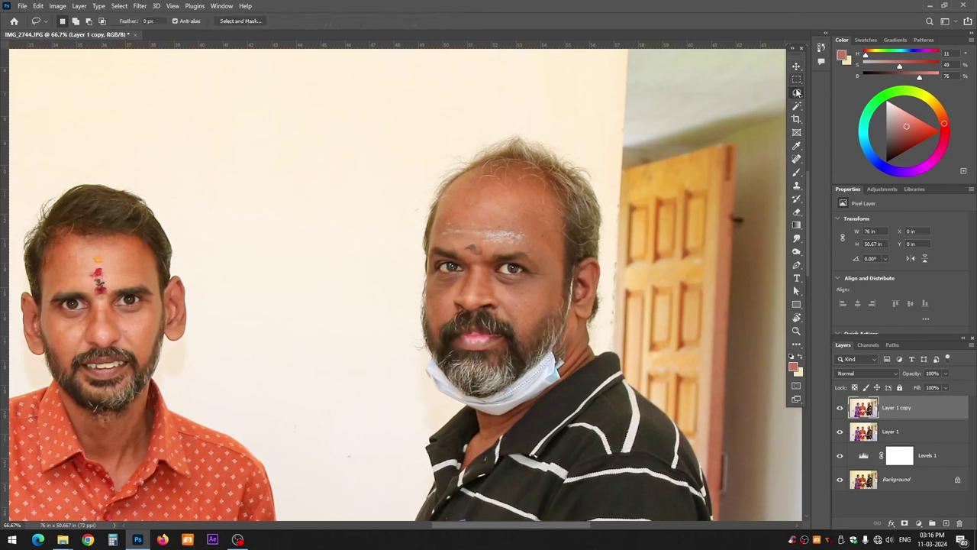
{"action": "right_click", "coordinate": [796, 93]}
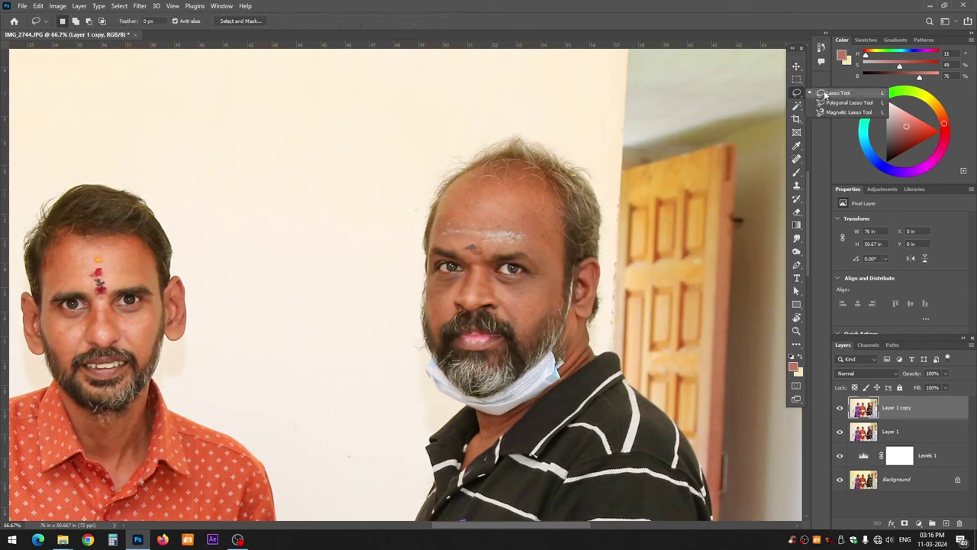
{"action": "left_click", "coordinate": [833, 95]}
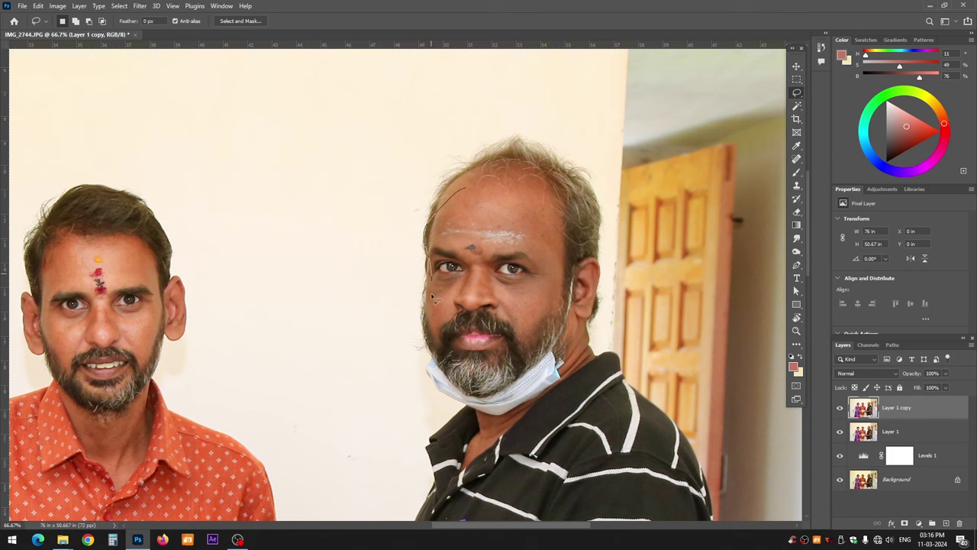
Draw lasso selections around the right-hand and middle men's faces.
{"action": "left_click_drag", "start_coordinate": [458, 400], "coordinate": [467, 191]}
{"action": "scroll", "coordinate": [470, 339], "scroll_direction": "up", "scroll_amount": 3}
{"action": "scroll", "coordinate": [465, 373], "scroll_direction": "down", "scroll_amount": 2}
{"action": "scroll", "coordinate": [476, 339], "scroll_direction": "left", "scroll_amount": 5}
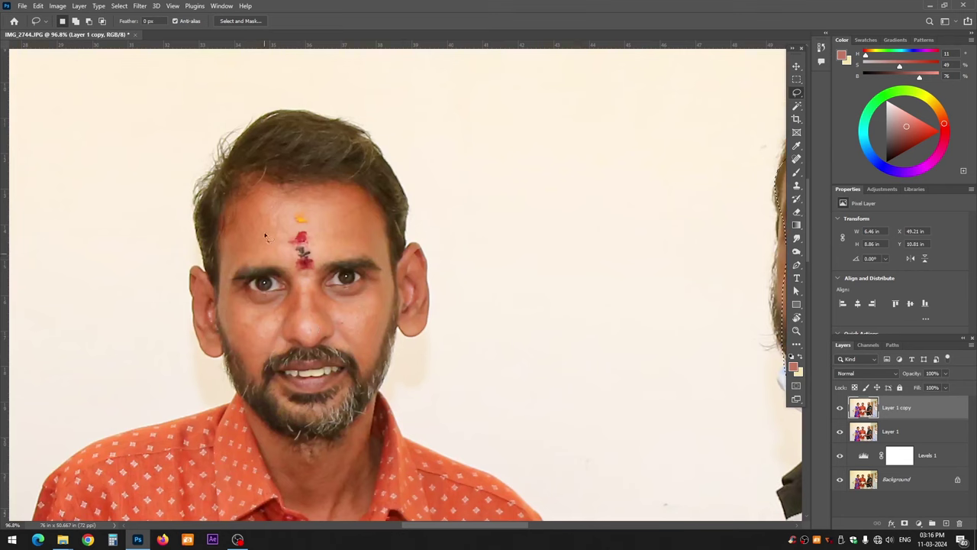
{"action": "left_click_drag", "start_coordinate": [254, 209], "coordinate": [258, 213]}
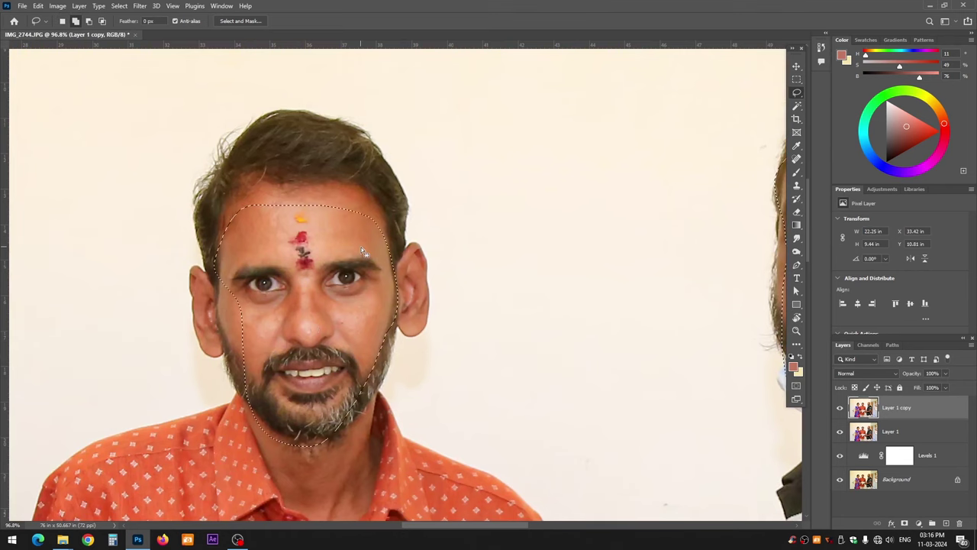
{"action": "scroll", "coordinate": [371, 283], "scroll_direction": "down", "scroll_amount": 3}
{"action": "scroll", "coordinate": [372, 284], "scroll_direction": "down", "scroll_amount": 1}
{"action": "scroll", "coordinate": [378, 287], "scroll_direction": "up", "scroll_amount": 3}
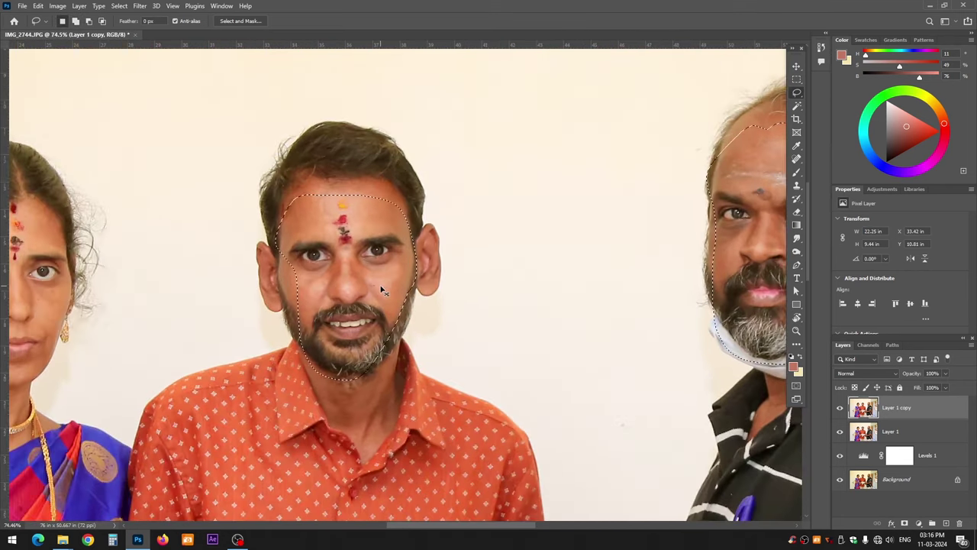
Deselect the face selections, leaving nothing selected.
{"action": "key", "text": "ctrl+d"}
{"action": "scroll", "coordinate": [381, 292], "scroll_direction": "down", "scroll_amount": 2}
{"action": "scroll", "coordinate": [480, 323], "scroll_direction": "up", "scroll_amount": 1}
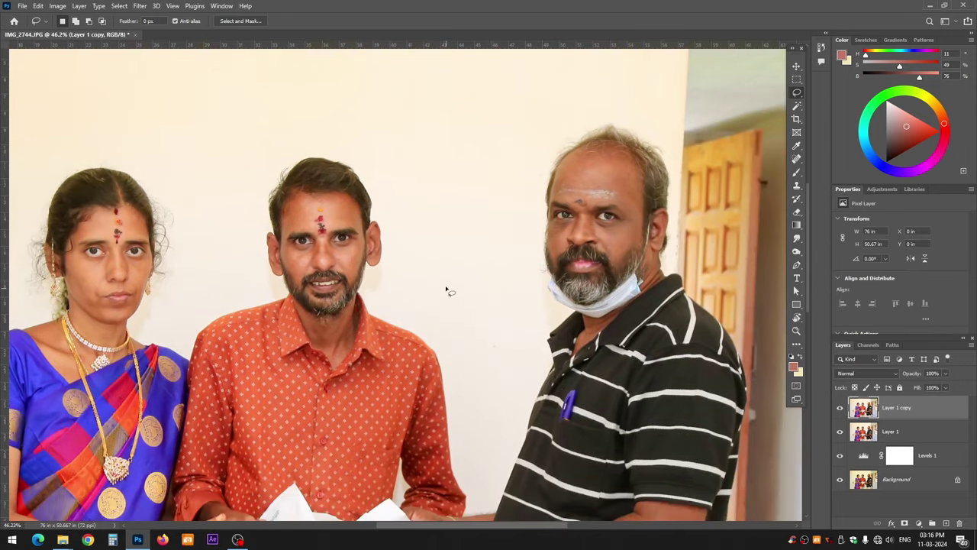
{"action": "scroll", "coordinate": [374, 259], "scroll_direction": "up", "scroll_amount": 2}
{"action": "scroll", "coordinate": [378, 264], "scroll_direction": "down", "scroll_amount": 3}
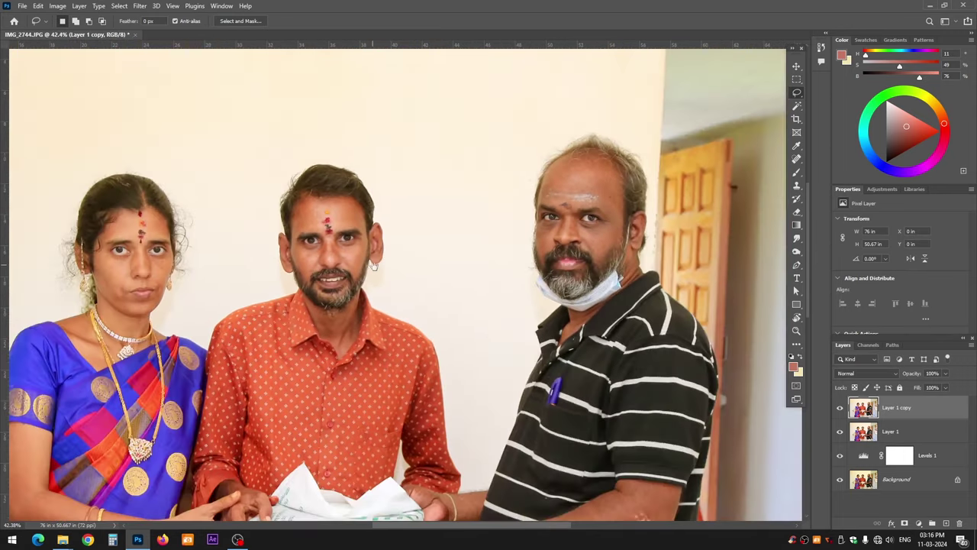
{"action": "scroll", "coordinate": [411, 276], "scroll_direction": "up", "scroll_amount": 2}
Switch to the standard Brush Tool.
{"action": "key", "text": "b"}
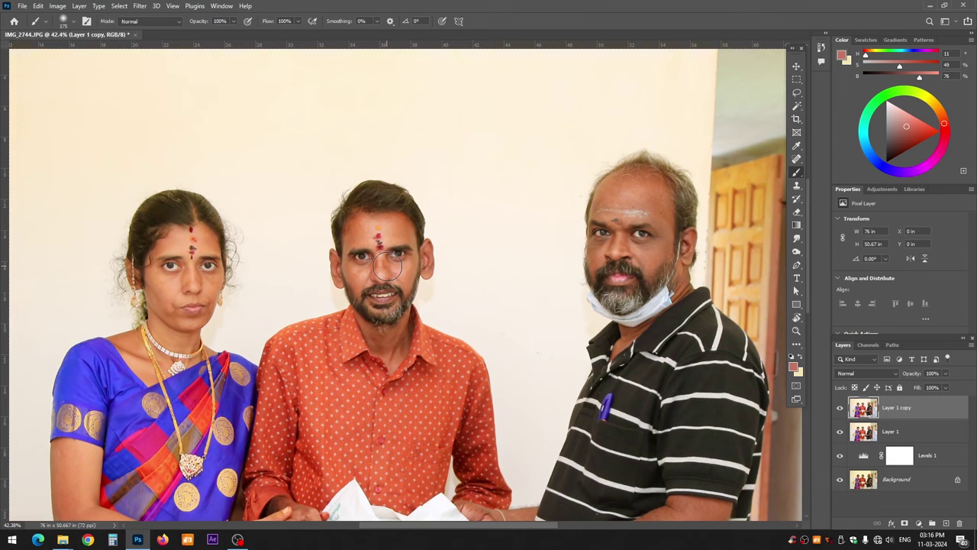
{"action": "scroll", "coordinate": [388, 265], "scroll_direction": "up", "scroll_amount": 1}
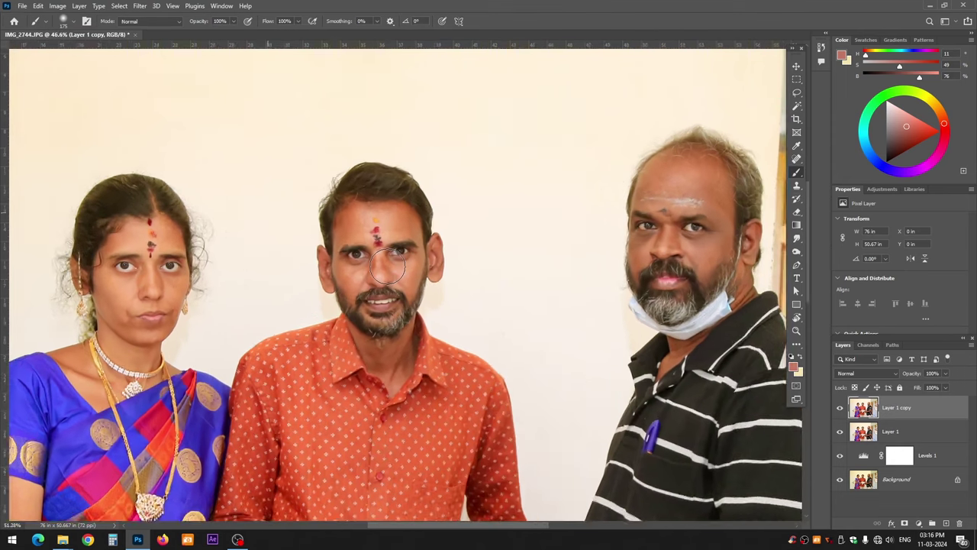
{"action": "scroll", "coordinate": [388, 267], "scroll_direction": "up", "scroll_amount": 1}
{"action": "scroll", "coordinate": [390, 269], "scroll_direction": "up", "scroll_amount": 1}
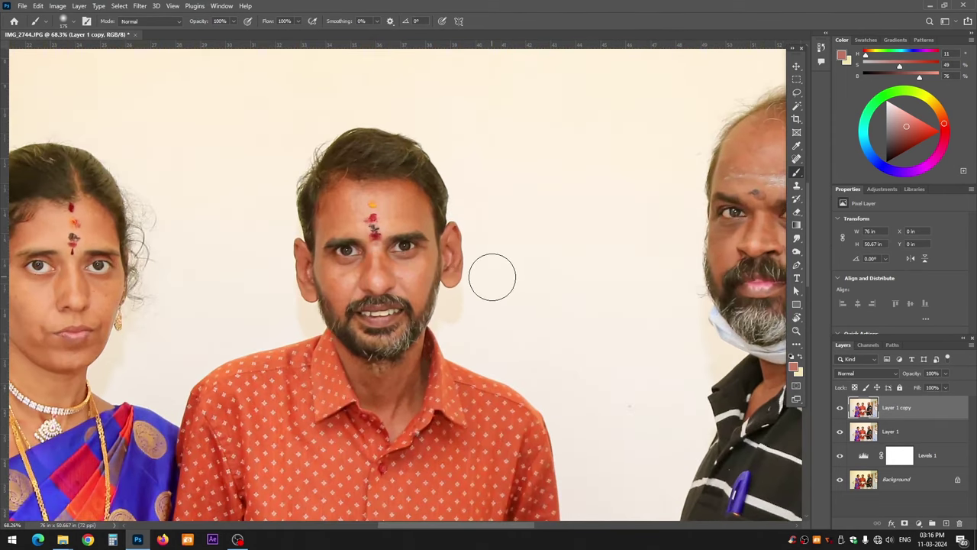
{"action": "right_click", "coordinate": [796, 181]}
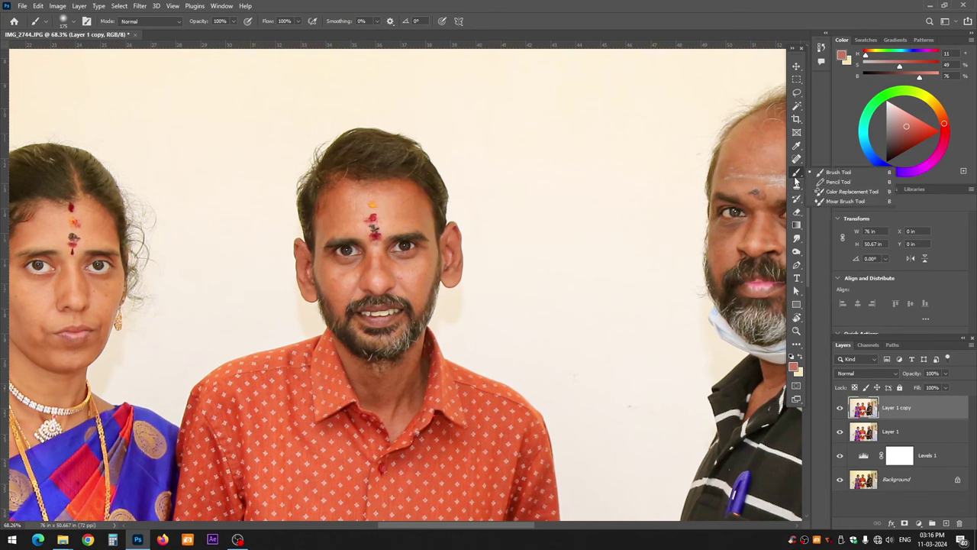
{"action": "left_click", "coordinate": [832, 170]}
Pick the Soft Round brush preset and size it to suit the faces.
{"action": "right_click", "coordinate": [388, 254]}
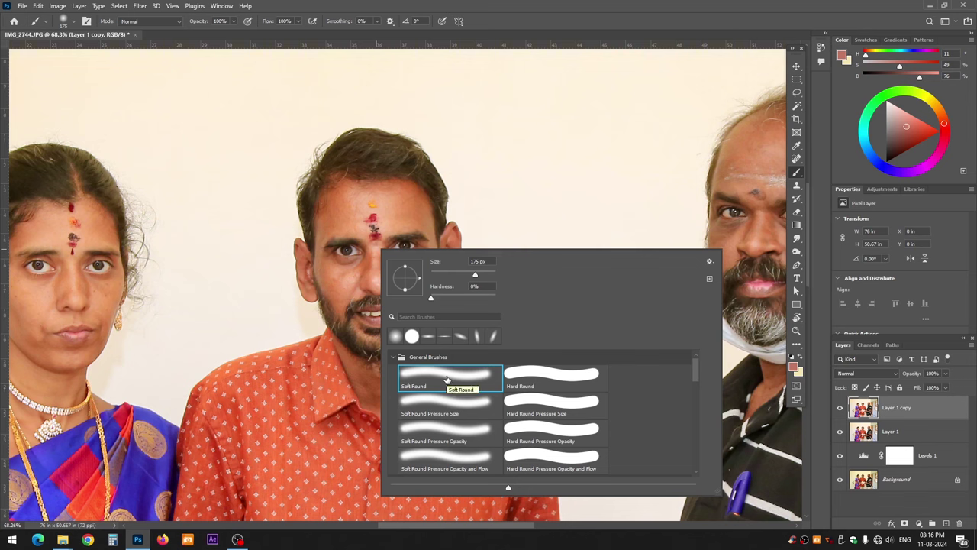
{"action": "left_click", "coordinate": [364, 275]}
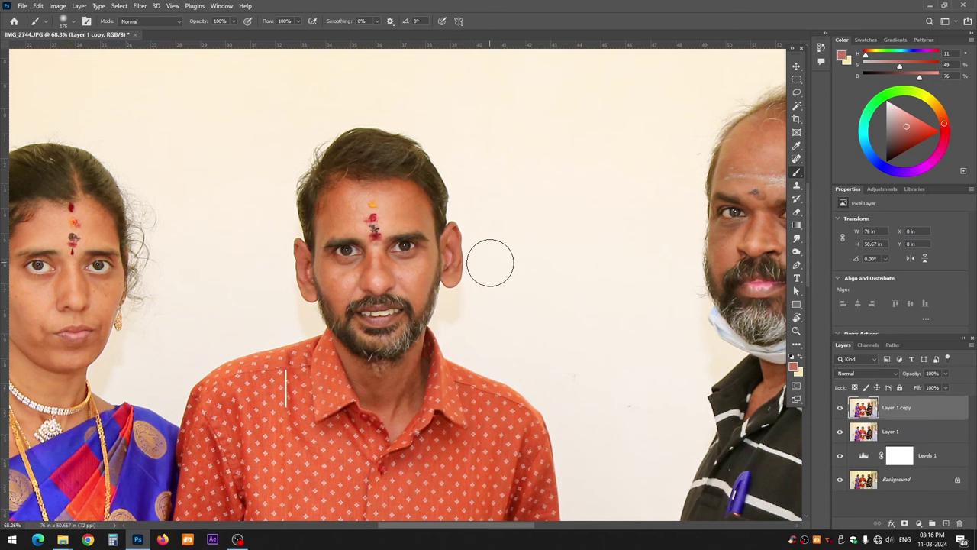
{"action": "key", "text": "bracketleft"}
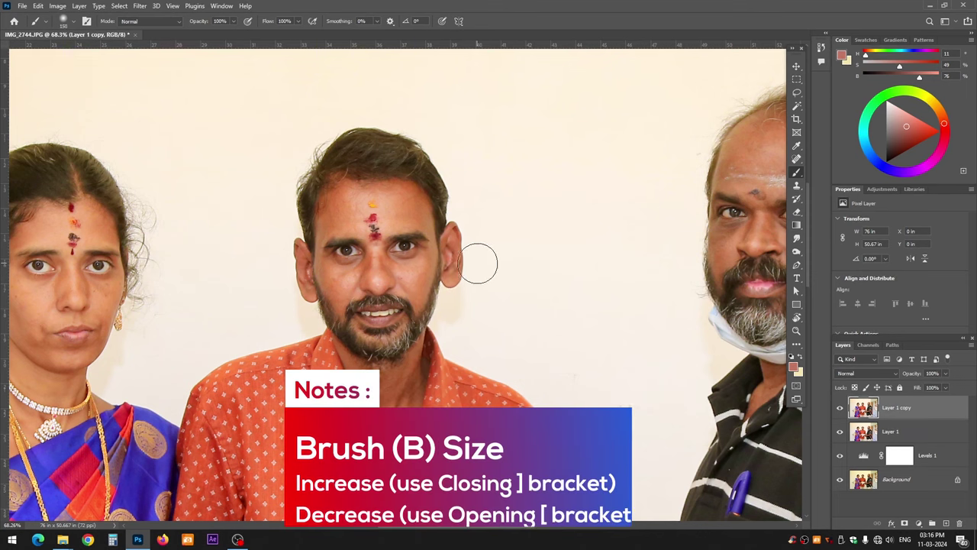
{"action": "key", "text": "bracketleft"}
{"action": "key", "text": "bracketleft"}
{"action": "key", "text": "bracketleft"}
{"action": "key", "text": "bracketleft"}
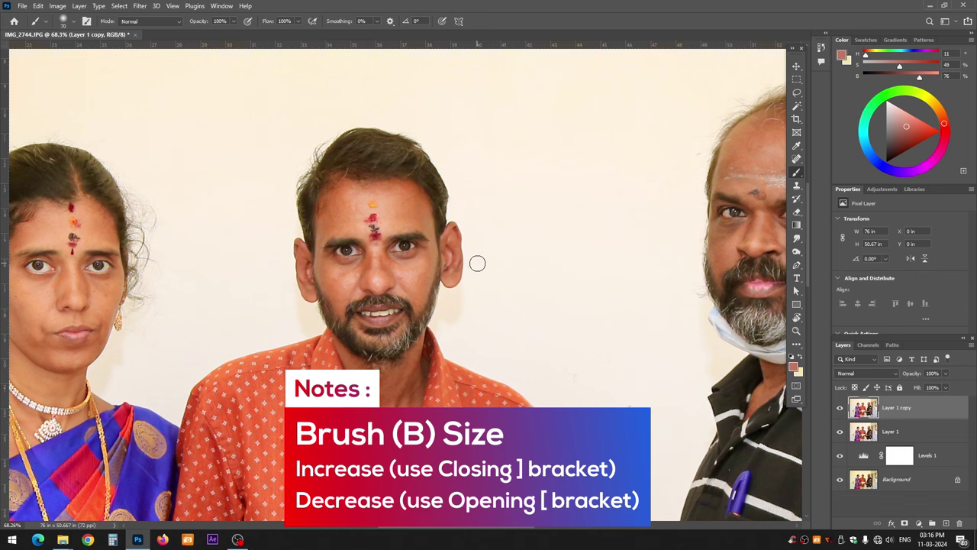
{"action": "key", "text": "bracketright"}
{"action": "key", "text": "bracketright"}
{"action": "key", "text": "bracketright"}
{"action": "key", "text": "bracketright"}
{"action": "key", "text": "bracketright"}
{"action": "key", "text": "bracketleft"}
{"action": "key", "text": "bracketleft"}
{"action": "key", "text": "bracketleft"}
{"action": "key", "text": "bracketleft"}
{"action": "key", "text": "bracketleft"}
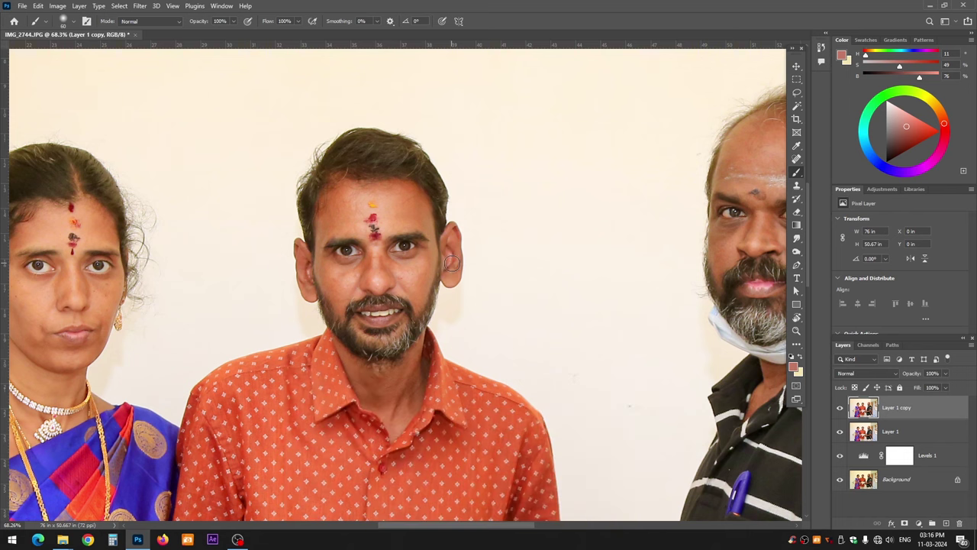
{"action": "key", "text": "bracketright"}
{"action": "key", "text": "bracketright"}
{"action": "key", "text": "bracketright"}
{"action": "key", "text": "bracketright"}
{"action": "key", "text": "bracketleft"}
{"action": "key", "text": "bracketleft"}
{"action": "key", "text": "bracketleft"}
{"action": "key", "text": "bracketleft"}
Undo the trial pink stroke on the middle man's face and enter Quick Mask mode.
{"action": "left_click_drag", "start_coordinate": [412, 238], "coordinate": [370, 301]}
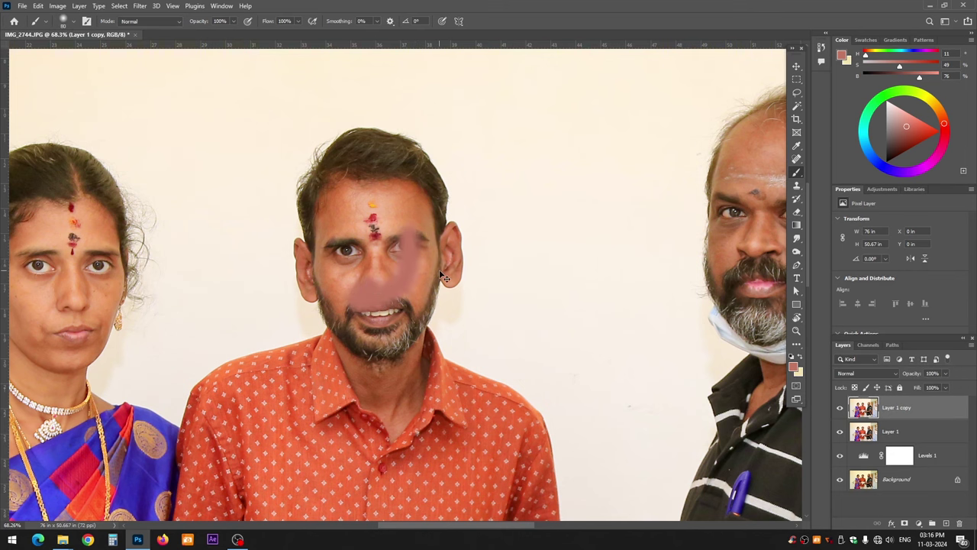
{"action": "key", "text": "ctrl+z"}
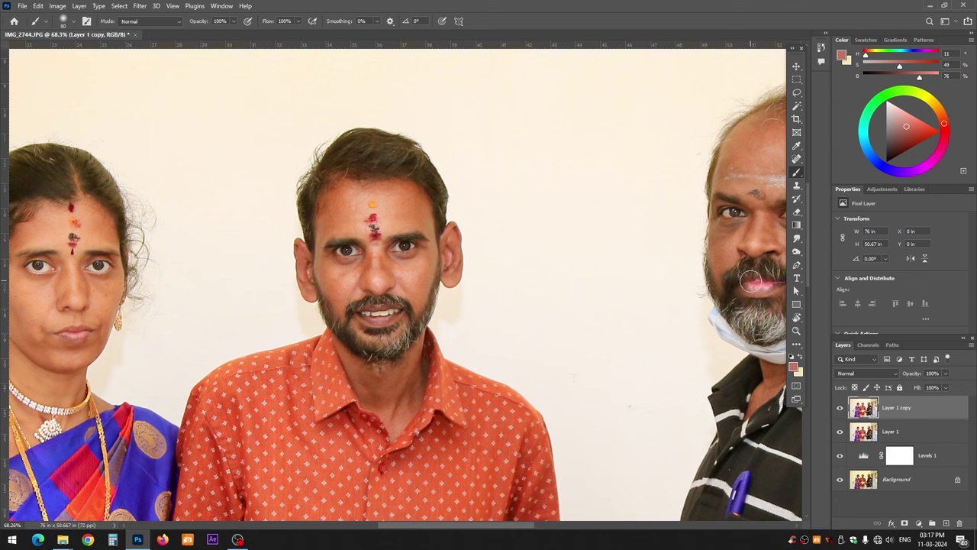
{"action": "left_click_drag", "start_coordinate": [750, 281], "coordinate": [754, 287]}
{"action": "key", "text": "q"}
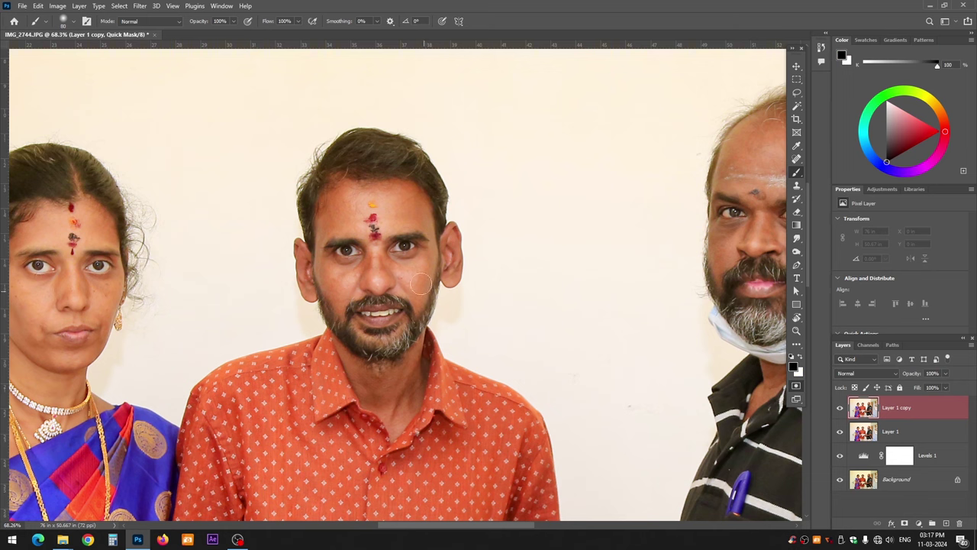
Test a mask stroke on the middle man's nose, clear it, and re-enter Quick Mask.
{"action": "mouse_move", "coordinate": [422, 284]}
{"action": "left_mouse_down"}
{"action": "mouse_move", "coordinate": [348, 284]}
{"action": "mouse_move", "coordinate": [412, 229]}
{"action": "mouse_move", "coordinate": [421, 276]}
{"action": "mouse_move", "coordinate": [415, 226]}
{"action": "mouse_move", "coordinate": [361, 284]}
{"action": "mouse_move", "coordinate": [409, 228]}
{"action": "mouse_move", "coordinate": [425, 285]}
{"action": "left_mouse_up"}
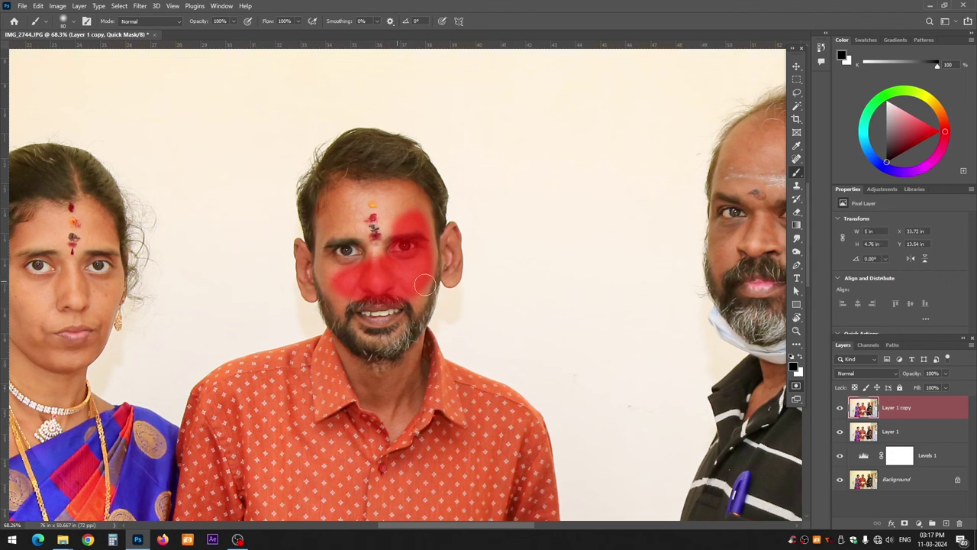
{"action": "key", "text": "q"}
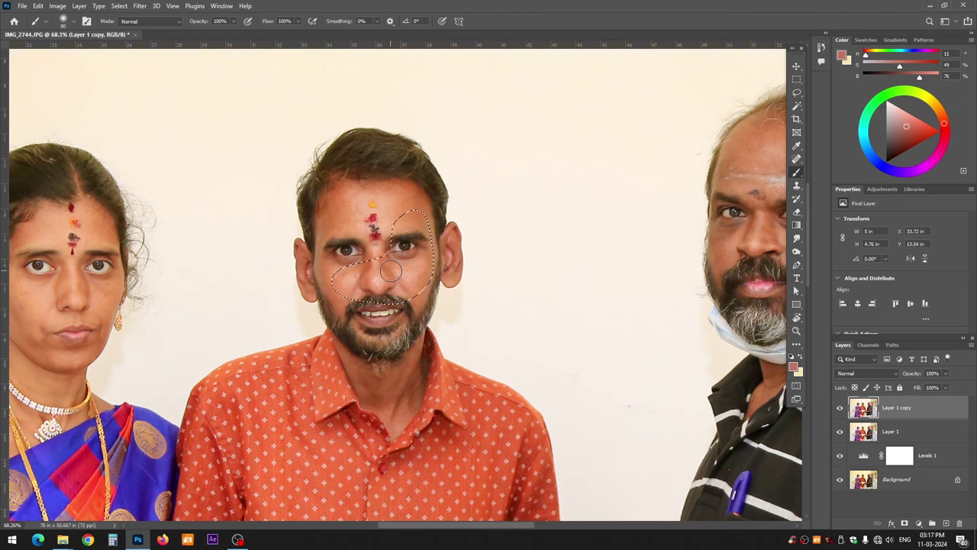
{"action": "key", "text": "ctrl+d"}
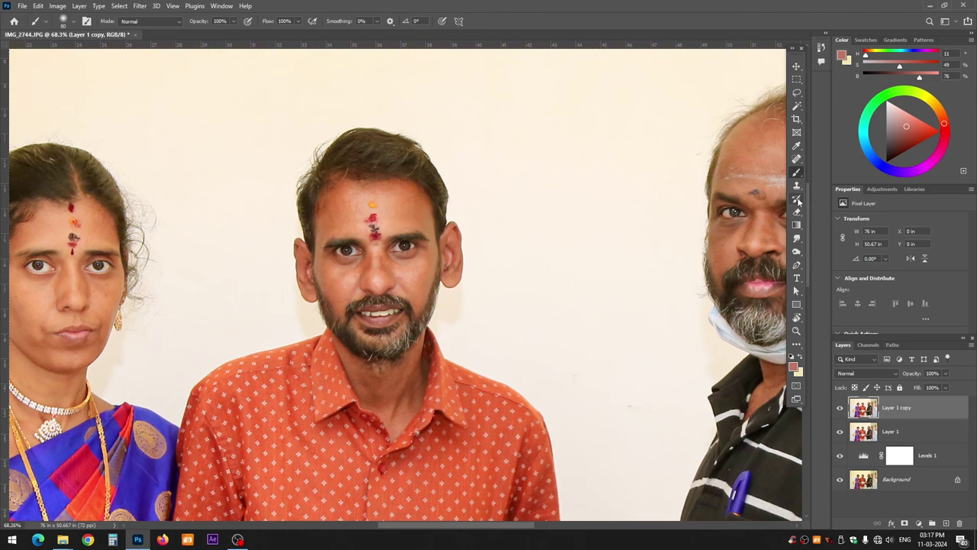
{"action": "key", "text": "q"}
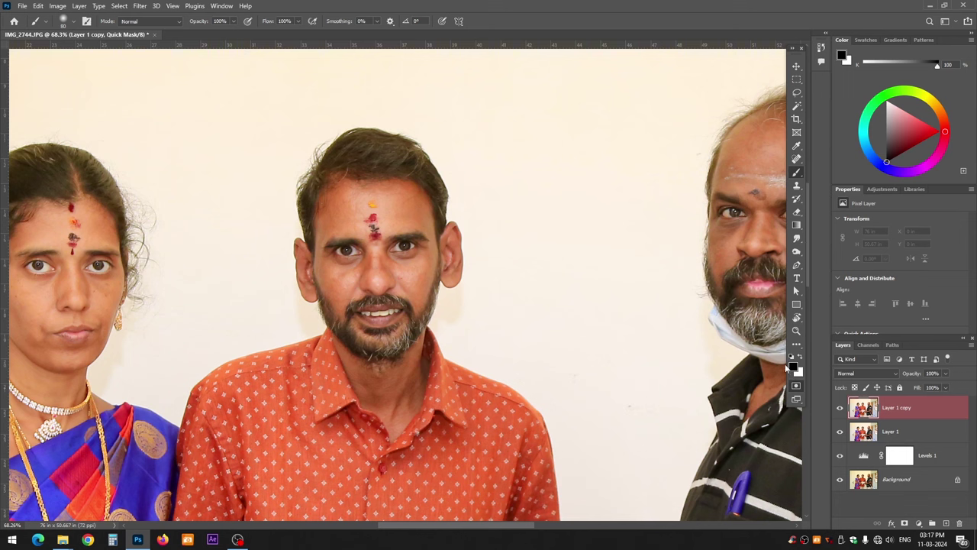
{"action": "key", "text": "q"}
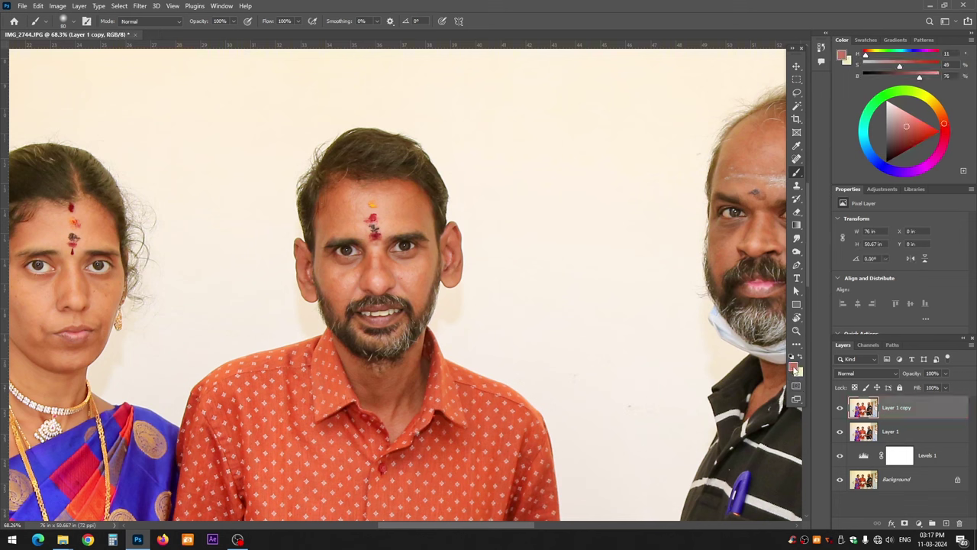
{"action": "key", "text": "q"}
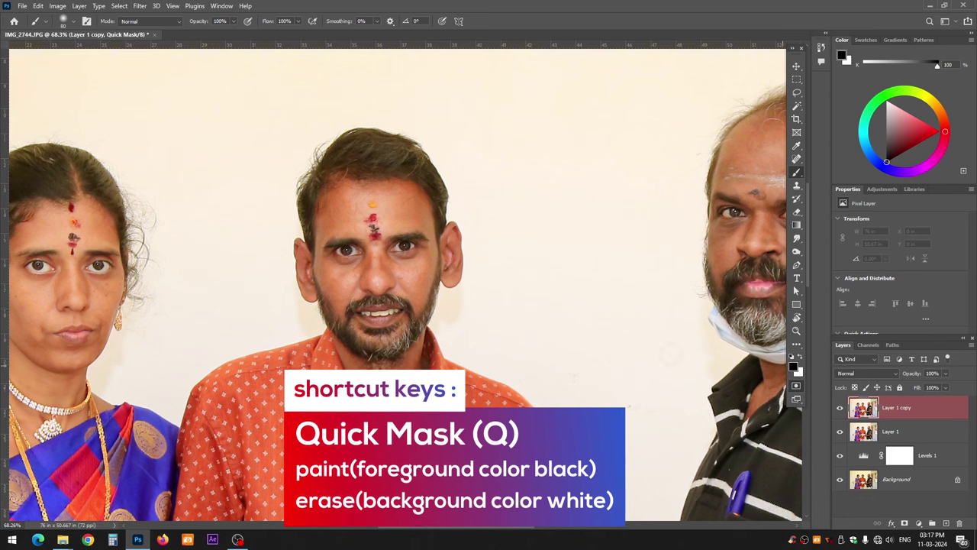
Mask the middle man's cheeks, nose and eye area, erasing mistakes with white.
{"action": "left_click_drag", "start_coordinate": [402, 266], "coordinate": [397, 286]}
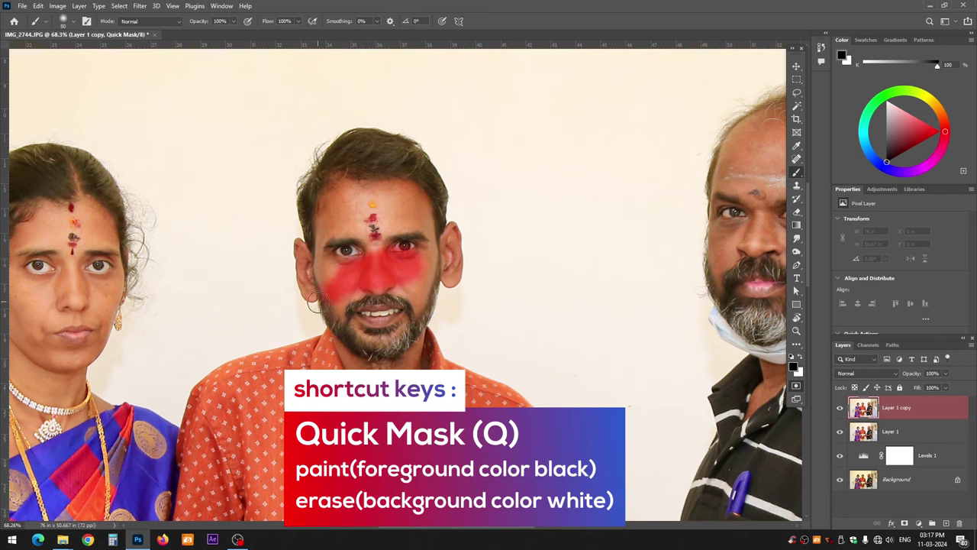
{"action": "left_click", "coordinate": [801, 357]}
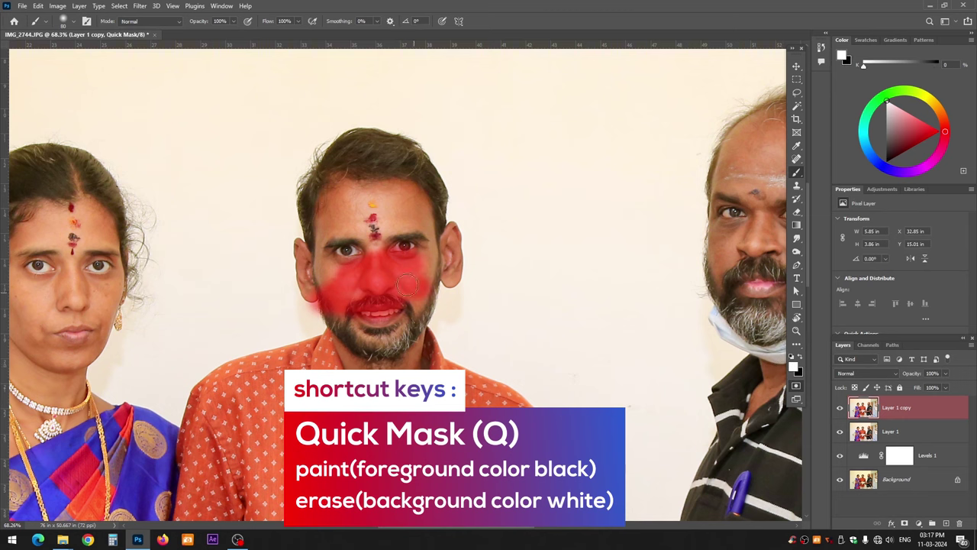
{"action": "left_click_drag", "start_coordinate": [406, 285], "coordinate": [420, 288]}
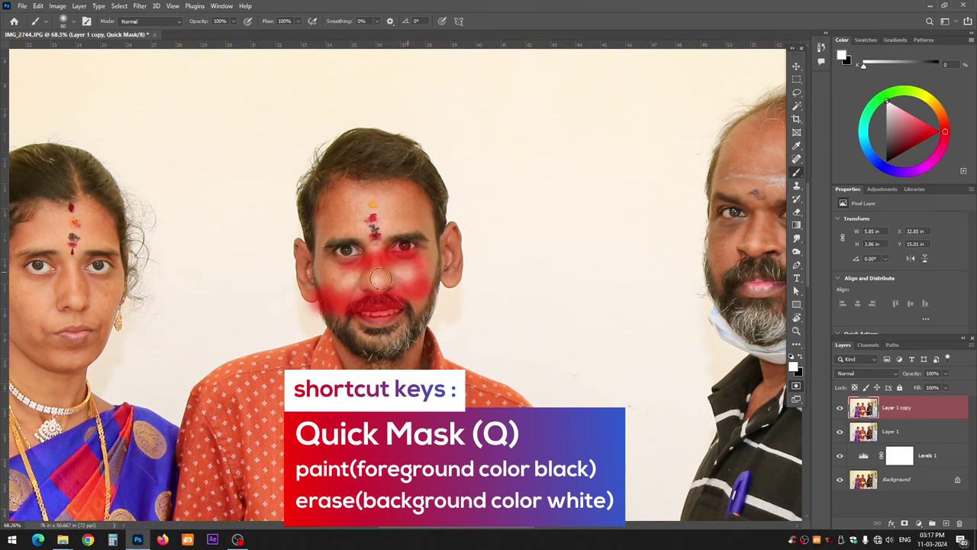
{"action": "left_click", "coordinate": [801, 357]}
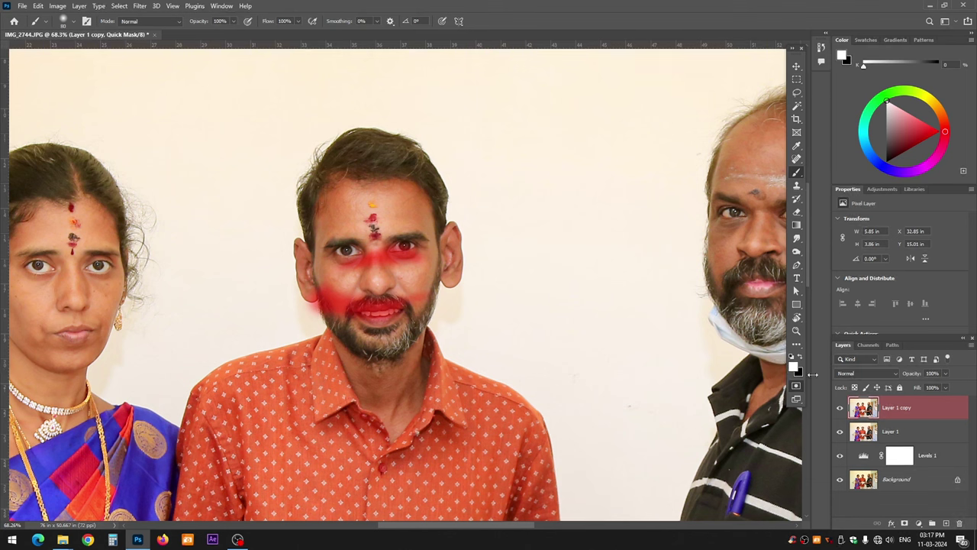
{"action": "key", "text": "x"}
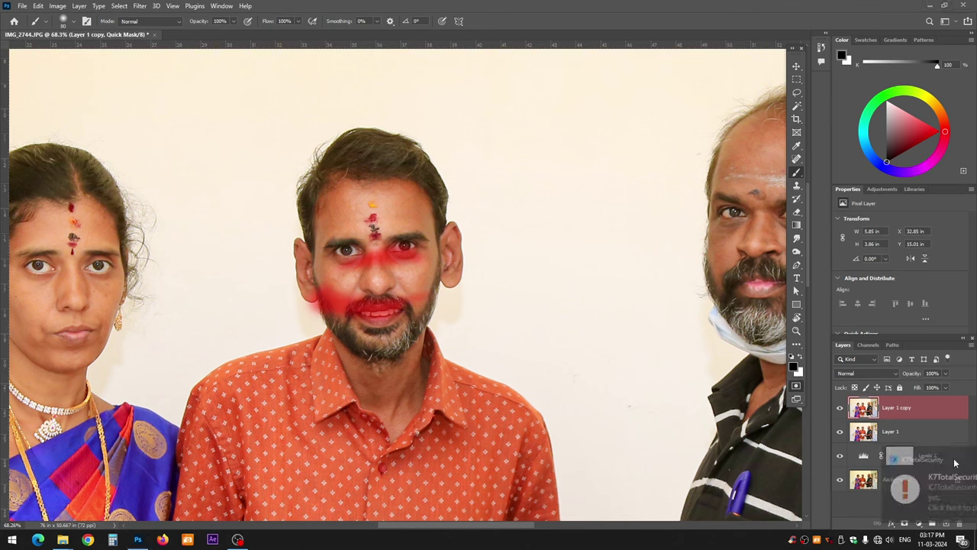
{"action": "mouse_move", "coordinate": [411, 274]}
{"action": "left_mouse_down"}
{"action": "mouse_move", "coordinate": [343, 276]}
{"action": "mouse_move", "coordinate": [416, 267]}
{"action": "mouse_move", "coordinate": [339, 240]}
{"action": "mouse_move", "coordinate": [341, 264]}
{"action": "mouse_move", "coordinate": [324, 229]}
{"action": "mouse_move", "coordinate": [382, 191]}
{"action": "mouse_move", "coordinate": [432, 252]}
{"action": "mouse_move", "coordinate": [341, 269]}
{"action": "mouse_move", "coordinate": [443, 229]}
{"action": "mouse_move", "coordinate": [476, 308]}
{"action": "mouse_move", "coordinate": [428, 404]}
{"action": "mouse_move", "coordinate": [397, 420]}
{"action": "left_mouse_up"}
Extend the mask over the man's beard and neck.
{"action": "scroll", "coordinate": [341, 214], "scroll_direction": "up", "scroll_amount": 2}
{"action": "scroll", "coordinate": [341, 214], "scroll_direction": "up", "scroll_amount": 2}
{"action": "scroll", "coordinate": [397, 420], "scroll_direction": "down", "scroll_amount": 2}
{"action": "scroll", "coordinate": [400, 377], "scroll_direction": "up", "scroll_amount": 1}
{"action": "mouse_move", "coordinate": [401, 378]}
{"action": "left_mouse_down"}
{"action": "mouse_move", "coordinate": [359, 358]}
{"action": "mouse_move", "coordinate": [427, 366]}
{"action": "mouse_move", "coordinate": [407, 429]}
{"action": "left_mouse_up"}
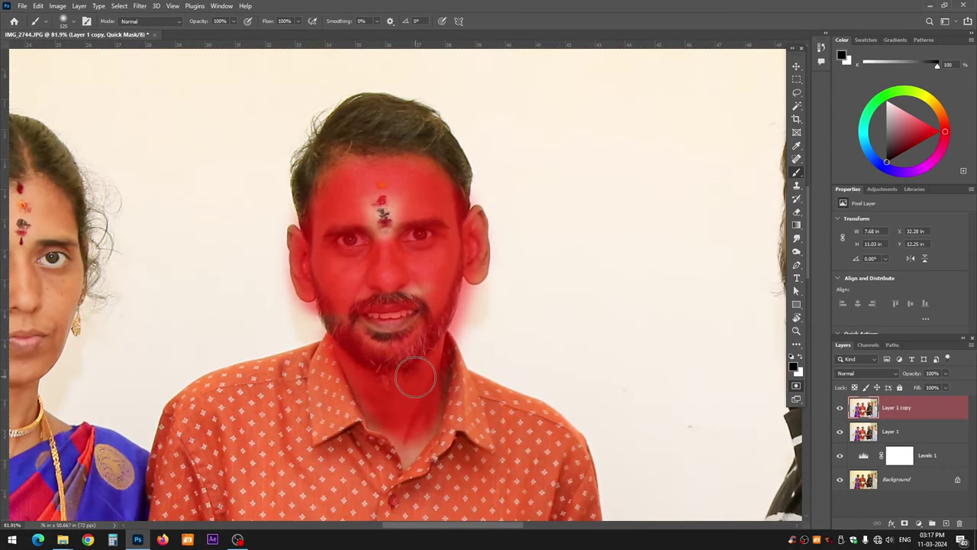
{"action": "scroll", "coordinate": [412, 351], "scroll_direction": "down", "scroll_amount": 2}
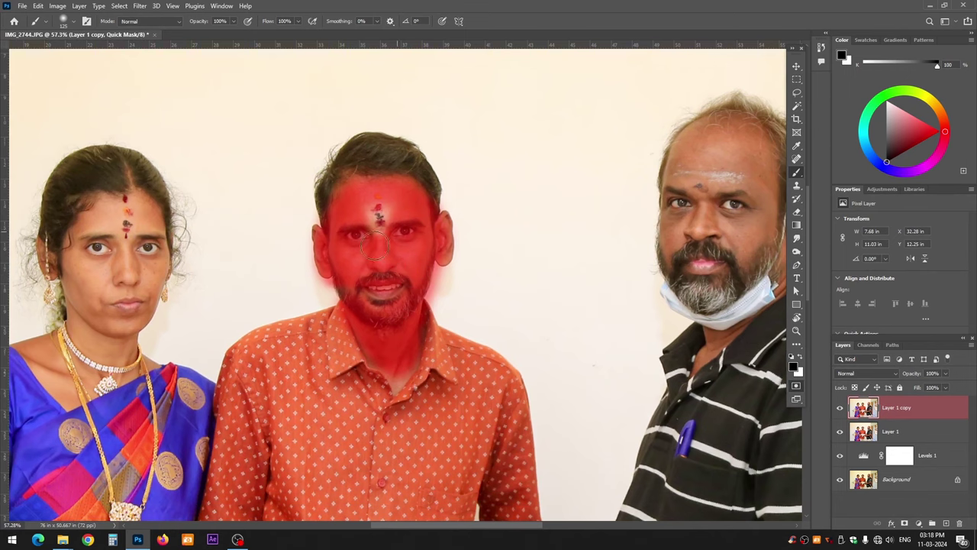
{"action": "scroll", "coordinate": [359, 214], "scroll_direction": "up", "scroll_amount": 1}
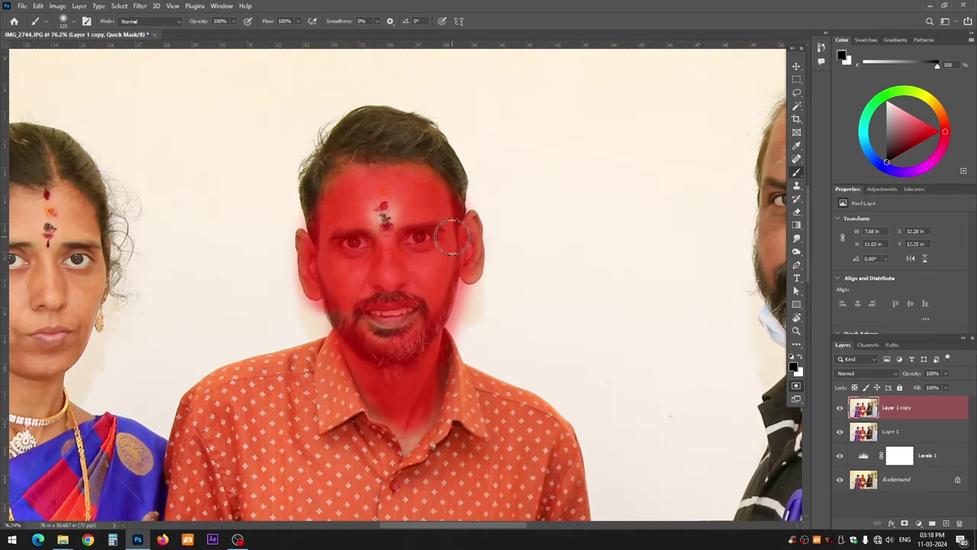
{"action": "scroll", "coordinate": [456, 241], "scroll_direction": "down", "scroll_amount": 2}
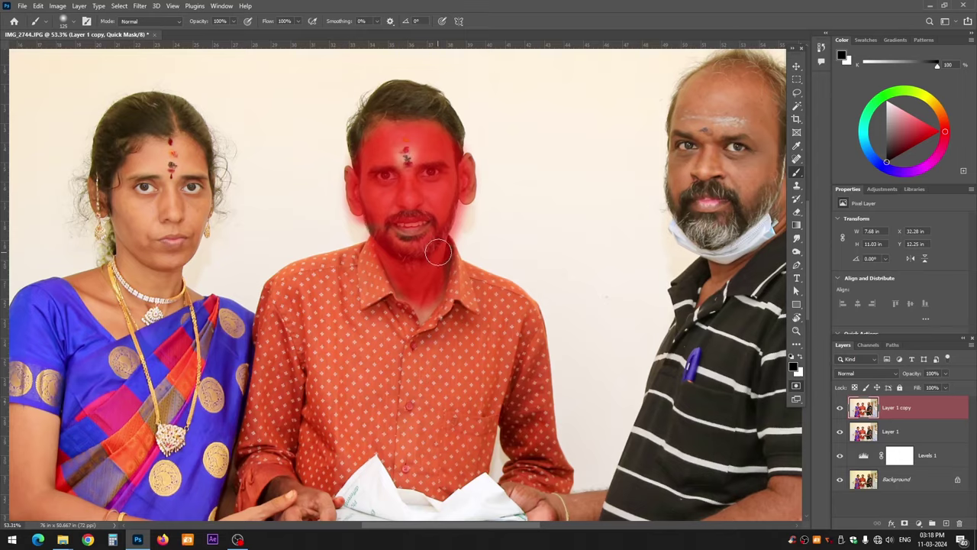
Mask the middle man's hand on the package and the right man's hand and forearm.
{"action": "left_click_drag", "start_coordinate": [349, 353], "coordinate": [378, 228]}
{"action": "mouse_move", "coordinate": [328, 366]}
{"action": "left_mouse_down"}
{"action": "mouse_move", "coordinate": [305, 401]}
{"action": "mouse_move", "coordinate": [166, 410]}
{"action": "left_mouse_up"}
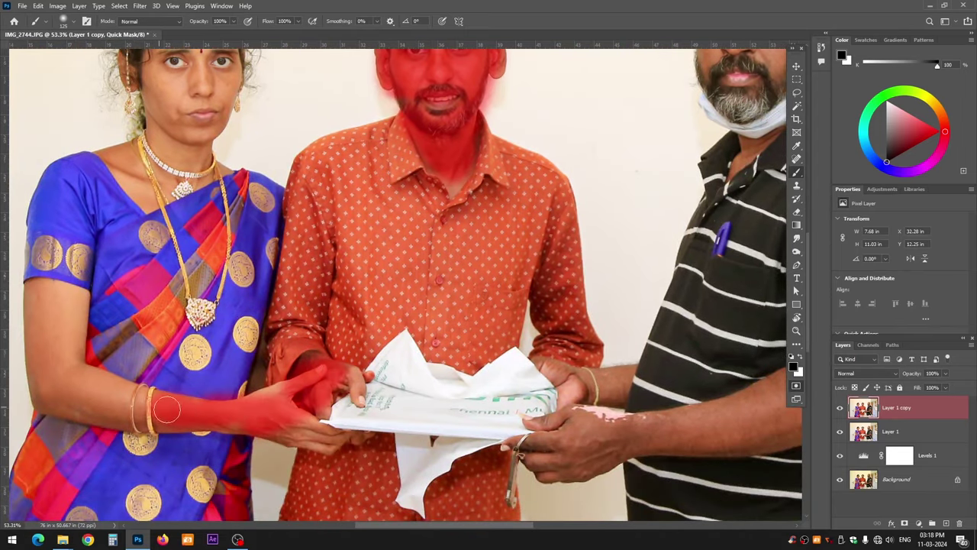
{"action": "mouse_move", "coordinate": [276, 400]}
{"action": "left_mouse_down"}
{"action": "mouse_move", "coordinate": [300, 419]}
{"action": "mouse_move", "coordinate": [212, 459]}
{"action": "left_mouse_up"}
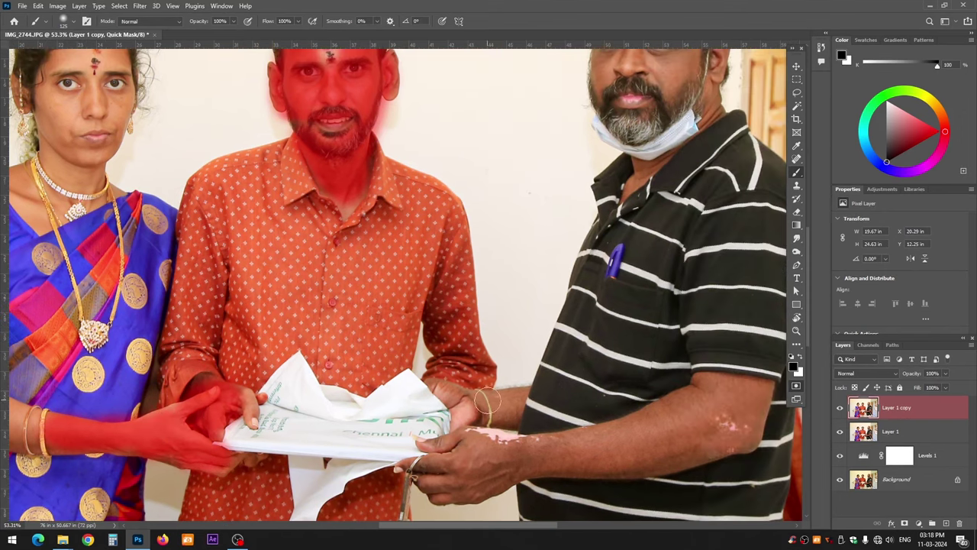
{"action": "mouse_move", "coordinate": [443, 404]}
{"action": "left_mouse_down"}
{"action": "mouse_move", "coordinate": [505, 410]}
{"action": "mouse_move", "coordinate": [510, 458]}
{"action": "mouse_move", "coordinate": [526, 442]}
{"action": "mouse_move", "coordinate": [603, 439]}
{"action": "left_mouse_up"}
{"action": "left_click_drag", "start_coordinate": [563, 405], "coordinate": [490, 386]}
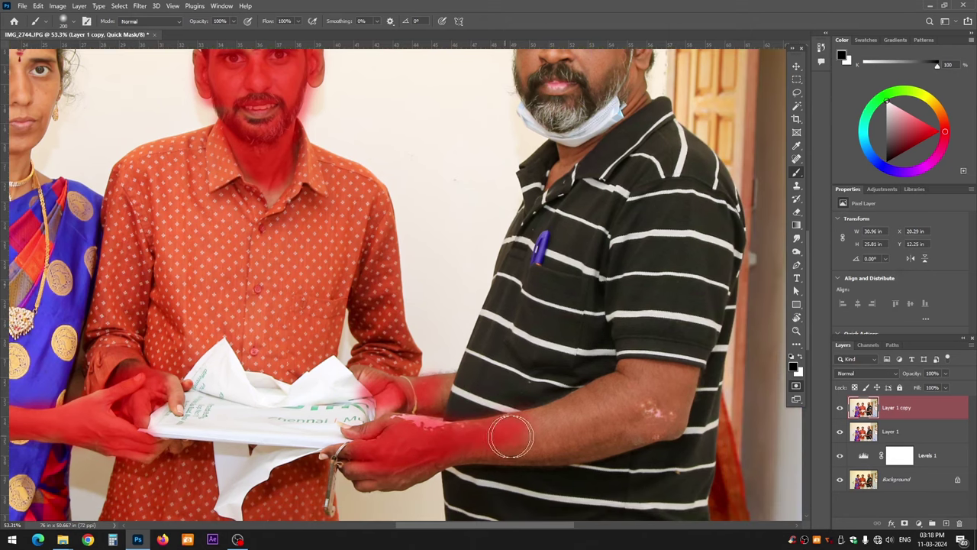
{"action": "left_click_drag", "start_coordinate": [510, 434], "coordinate": [660, 393]}
Mask the right man's face and the woman's forehead, eyes and brows.
{"action": "left_click_drag", "start_coordinate": [611, 229], "coordinate": [580, 382]}
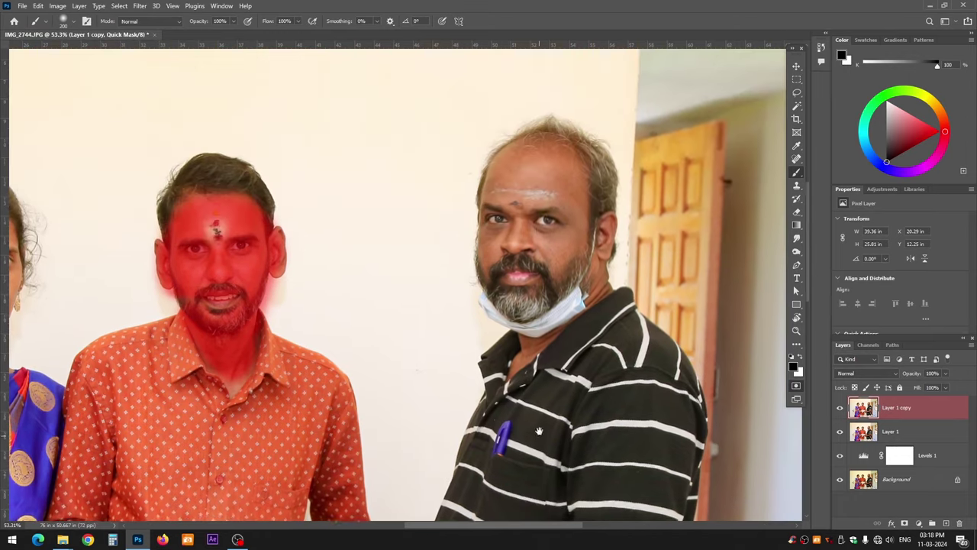
{"action": "mouse_move", "coordinate": [557, 229]}
{"action": "left_mouse_down"}
{"action": "mouse_move", "coordinate": [545, 272]}
{"action": "mouse_move", "coordinate": [500, 195]}
{"action": "mouse_move", "coordinate": [557, 183]}
{"action": "mouse_move", "coordinate": [578, 218]}
{"action": "mouse_move", "coordinate": [523, 336]}
{"action": "mouse_move", "coordinate": [585, 301]}
{"action": "mouse_move", "coordinate": [603, 241]}
{"action": "left_mouse_up"}
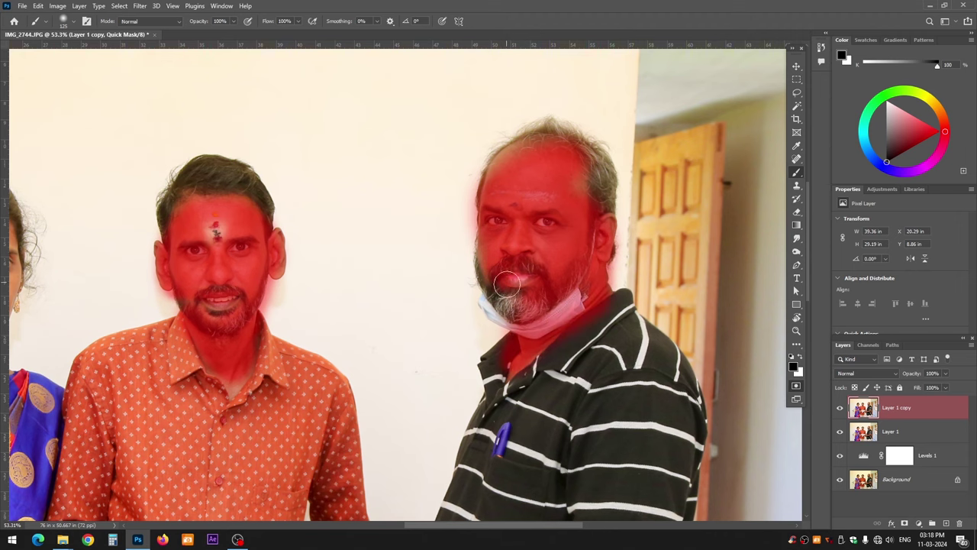
{"action": "left_click_drag", "start_coordinate": [507, 284], "coordinate": [536, 152]}
{"action": "scroll", "coordinate": [542, 240], "scroll_direction": "left", "scroll_amount": 5}
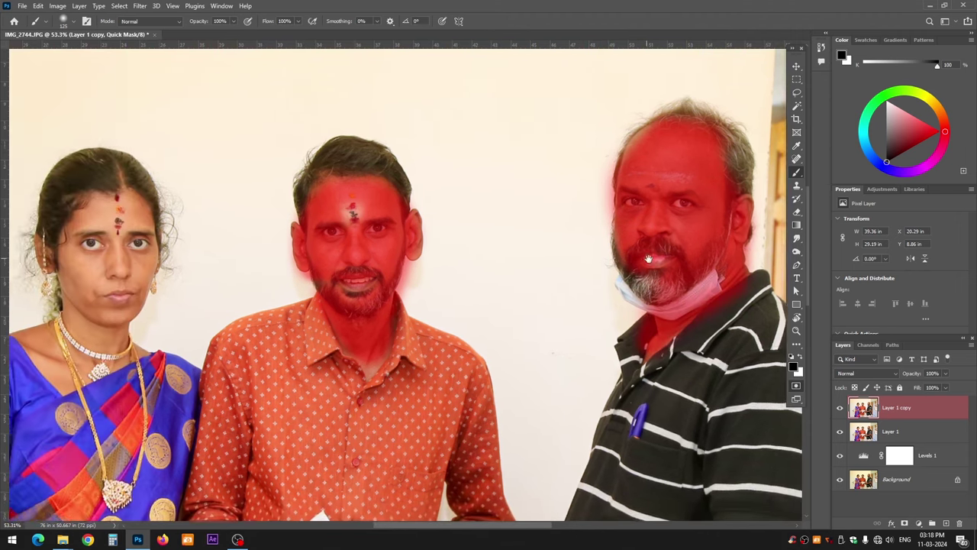
{"action": "mouse_move", "coordinate": [182, 229]}
{"action": "left_mouse_down"}
{"action": "mouse_move", "coordinate": [133, 232]}
{"action": "mouse_move", "coordinate": [203, 244]}
{"action": "mouse_move", "coordinate": [181, 245]}
{"action": "mouse_move", "coordinate": [139, 275]}
{"action": "mouse_move", "coordinate": [126, 298]}
{"action": "mouse_move", "coordinate": [107, 252]}
{"action": "mouse_move", "coordinate": [97, 253]}
{"action": "left_mouse_up"}
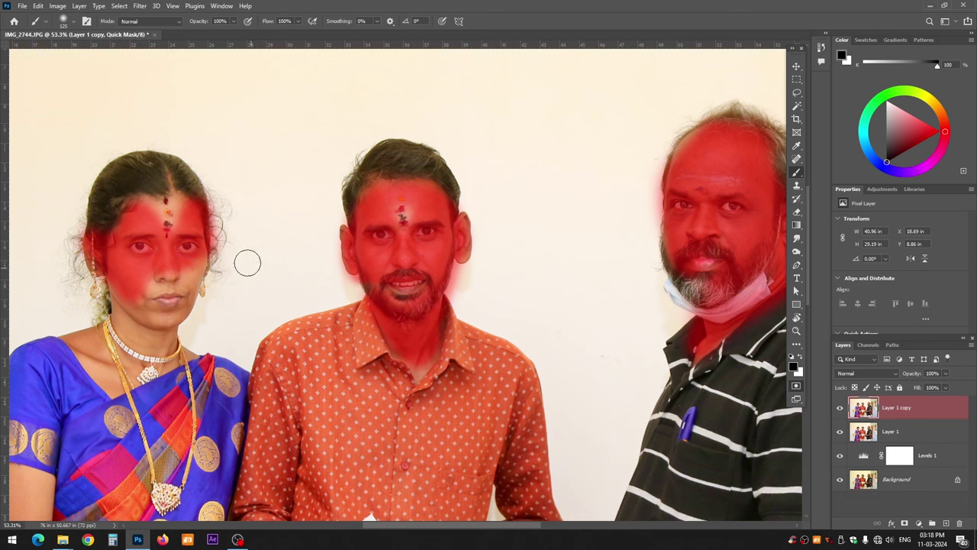
Erase the stray mask stroke beside the woman's head with white.
{"action": "mouse_move", "coordinate": [229, 252]}
{"action": "left_mouse_down"}
{"action": "mouse_move", "coordinate": [224, 218]}
{"action": "mouse_move", "coordinate": [229, 252]}
{"action": "mouse_move", "coordinate": [252, 229]}
{"action": "left_mouse_up"}
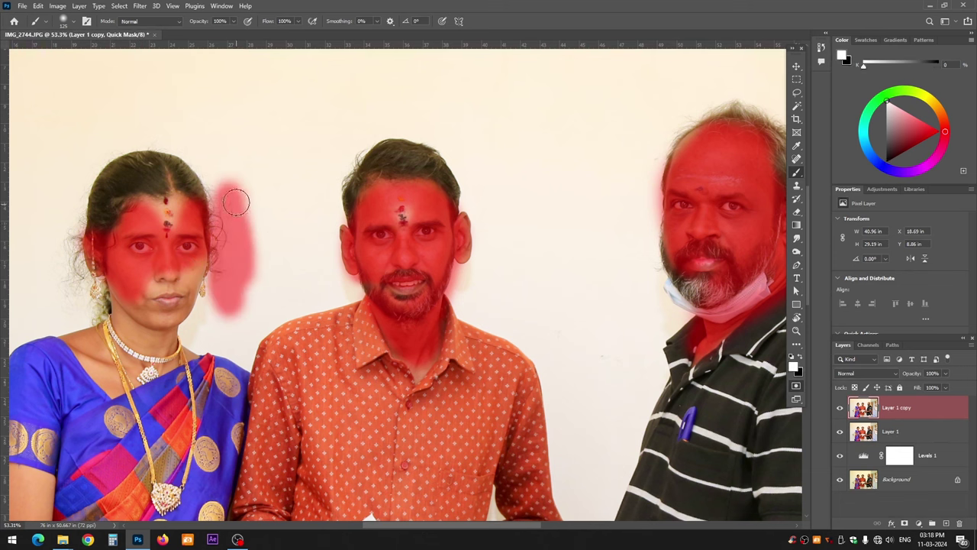
{"action": "mouse_move", "coordinate": [235, 201]}
{"action": "left_mouse_down"}
{"action": "mouse_move", "coordinate": [221, 174]}
{"action": "mouse_move", "coordinate": [224, 265]}
{"action": "left_mouse_up"}
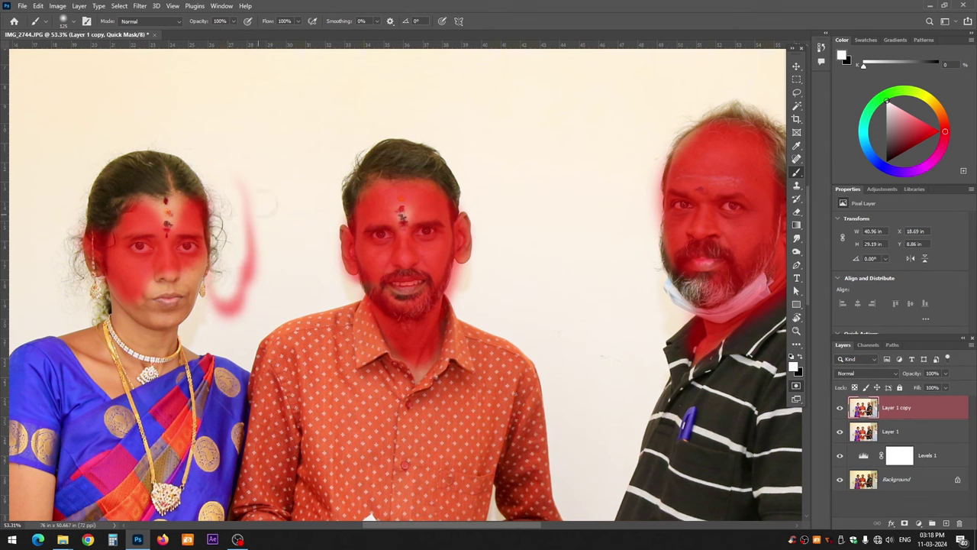
{"action": "mouse_move", "coordinate": [264, 200]}
{"action": "left_mouse_down"}
{"action": "mouse_move", "coordinate": [244, 205]}
{"action": "mouse_move", "coordinate": [218, 305]}
{"action": "mouse_move", "coordinate": [226, 298]}
{"action": "left_mouse_up"}
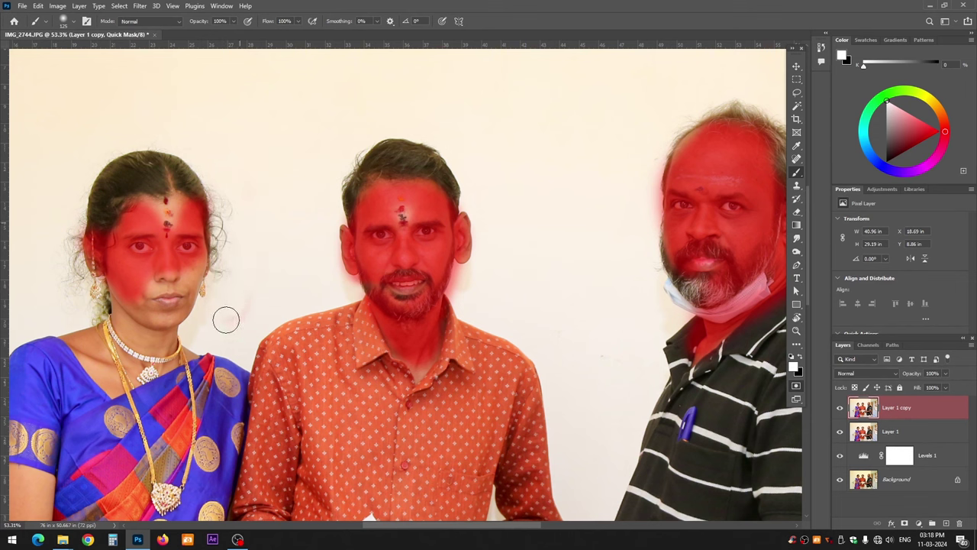
{"action": "key", "text": "x"}
Mask the woman's nose, mouth, cheek, chin and arms, then review the coverage.
{"action": "mouse_move", "coordinate": [178, 274]}
{"action": "left_mouse_down"}
{"action": "mouse_move", "coordinate": [162, 283]}
{"action": "mouse_move", "coordinate": [190, 258]}
{"action": "left_mouse_up"}
{"action": "mouse_move", "coordinate": [139, 285]}
{"action": "left_mouse_down"}
{"action": "mouse_move", "coordinate": [160, 316]}
{"action": "mouse_move", "coordinate": [197, 290]}
{"action": "mouse_move", "coordinate": [162, 317]}
{"action": "mouse_move", "coordinate": [202, 339]}
{"action": "left_mouse_up"}
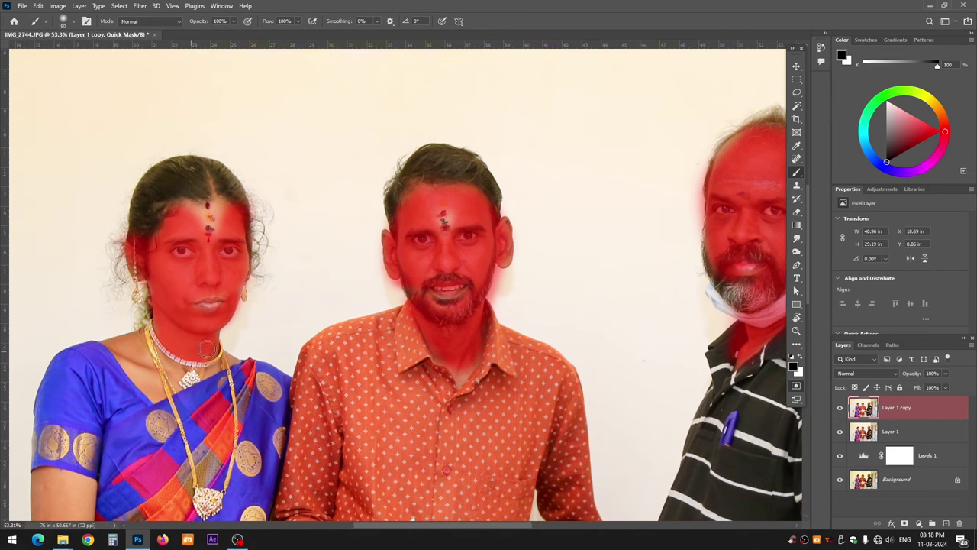
{"action": "mouse_move", "coordinate": [183, 374]}
{"action": "left_mouse_down"}
{"action": "mouse_move", "coordinate": [208, 283]}
{"action": "mouse_move", "coordinate": [186, 298]}
{"action": "mouse_move", "coordinate": [182, 153]}
{"action": "left_mouse_up"}
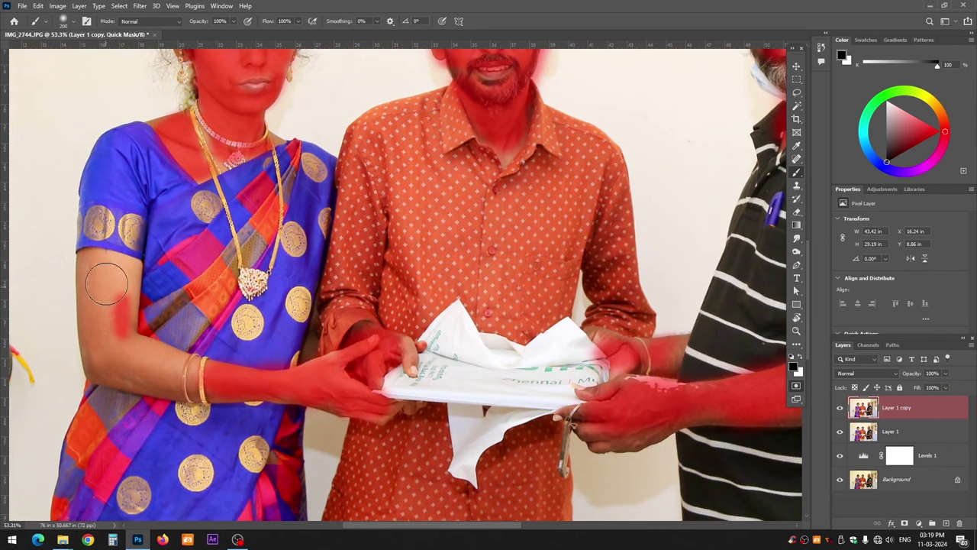
{"action": "left_click_drag", "start_coordinate": [106, 284], "coordinate": [119, 293]}
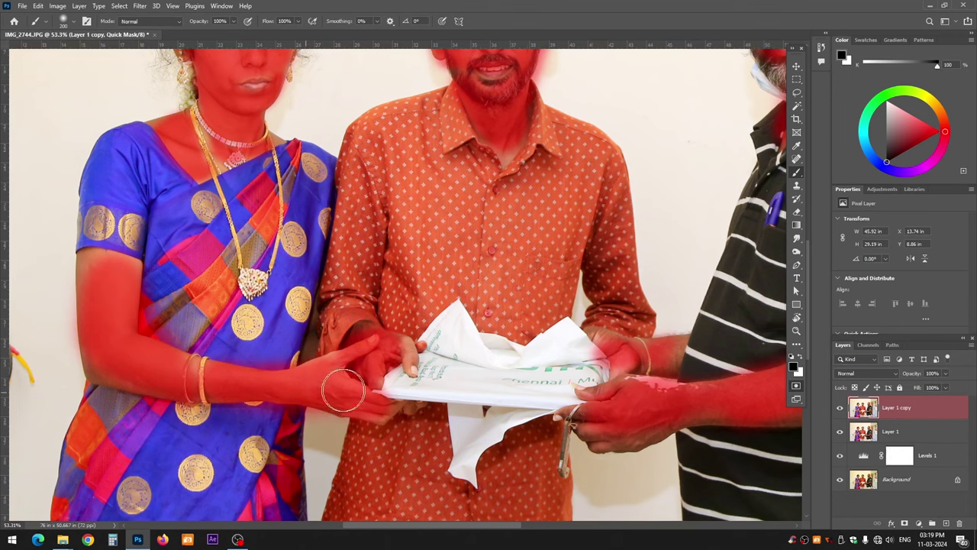
{"action": "scroll", "coordinate": [346, 383], "scroll_direction": "down", "scroll_amount": 2}
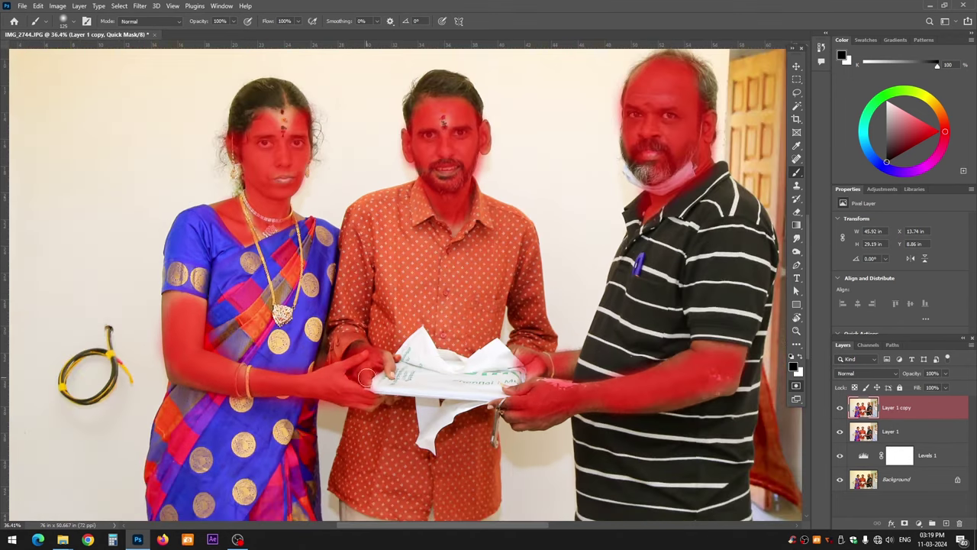
{"action": "scroll", "coordinate": [588, 316], "scroll_direction": "down", "scroll_amount": 3}
{"action": "scroll", "coordinate": [588, 315], "scroll_direction": "right", "scroll_amount": 2}
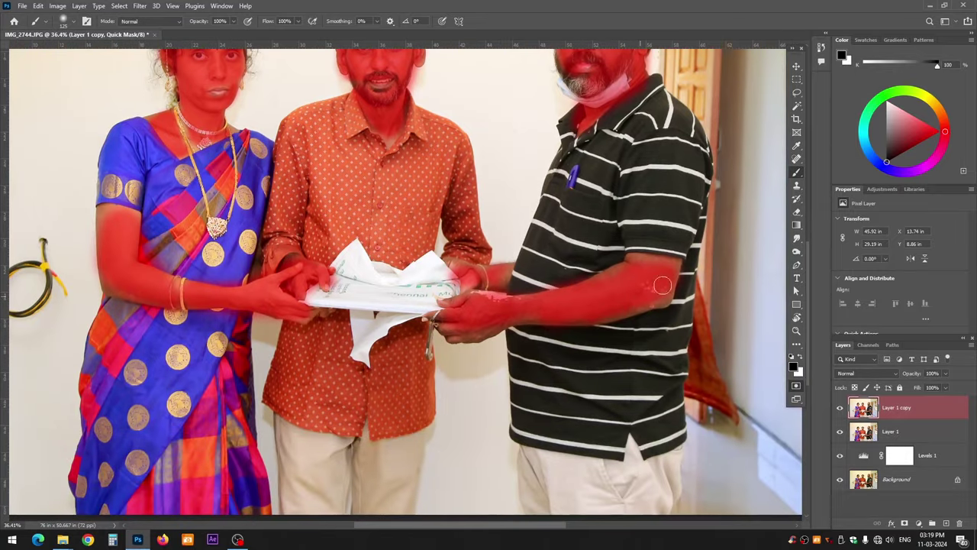
{"action": "scroll", "coordinate": [669, 280], "scroll_direction": "down", "scroll_amount": 2}
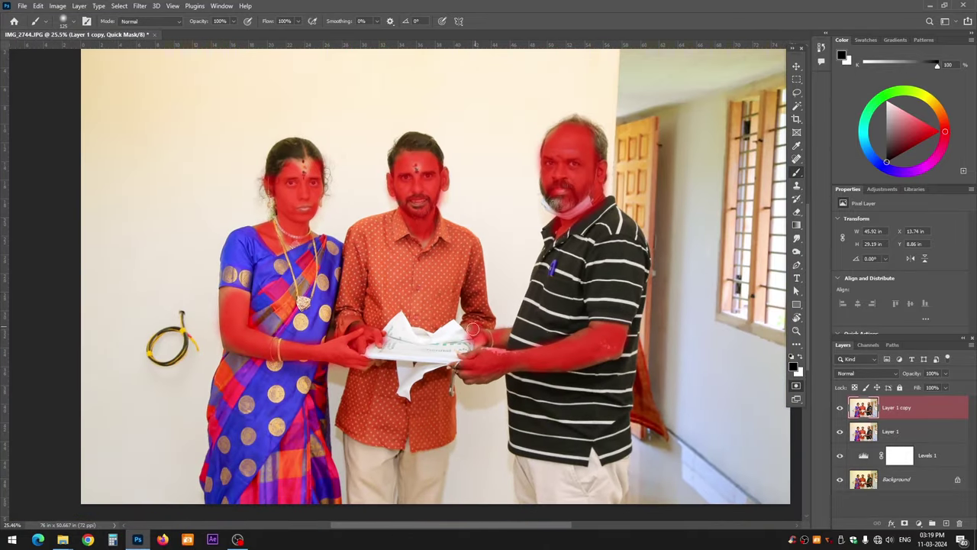
{"action": "scroll", "coordinate": [498, 336], "scroll_direction": "up", "scroll_amount": 1}
{"action": "scroll", "coordinate": [527, 294], "scroll_direction": "up", "scroll_amount": 1}
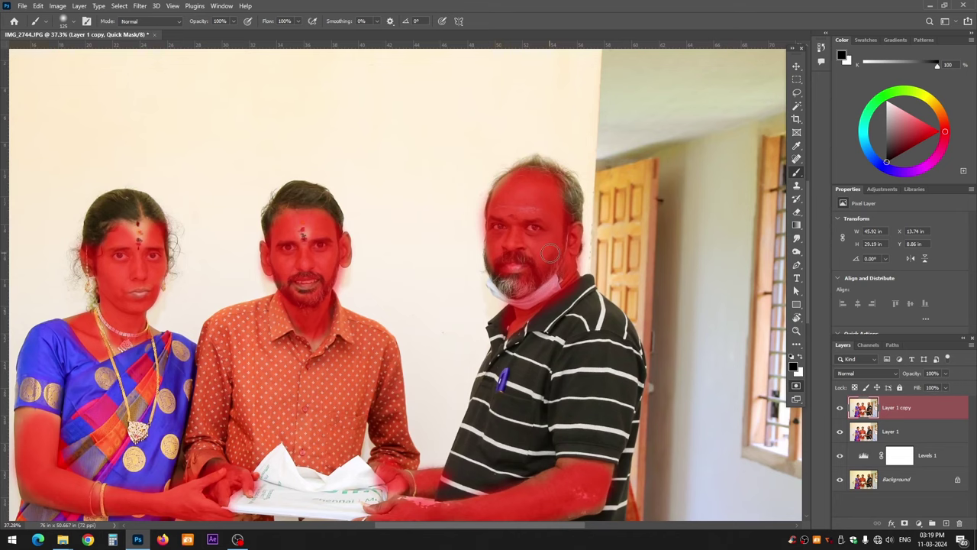
{"action": "scroll", "coordinate": [300, 231], "scroll_direction": "up", "scroll_amount": 1}
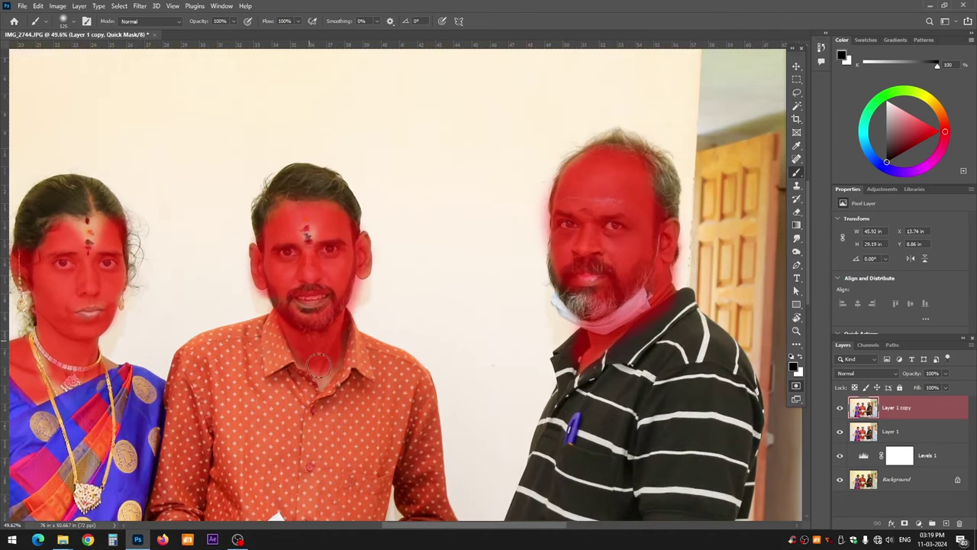
Exit Quick Mask so the painted skin mask becomes a live selection.
{"action": "key", "text": "q"}
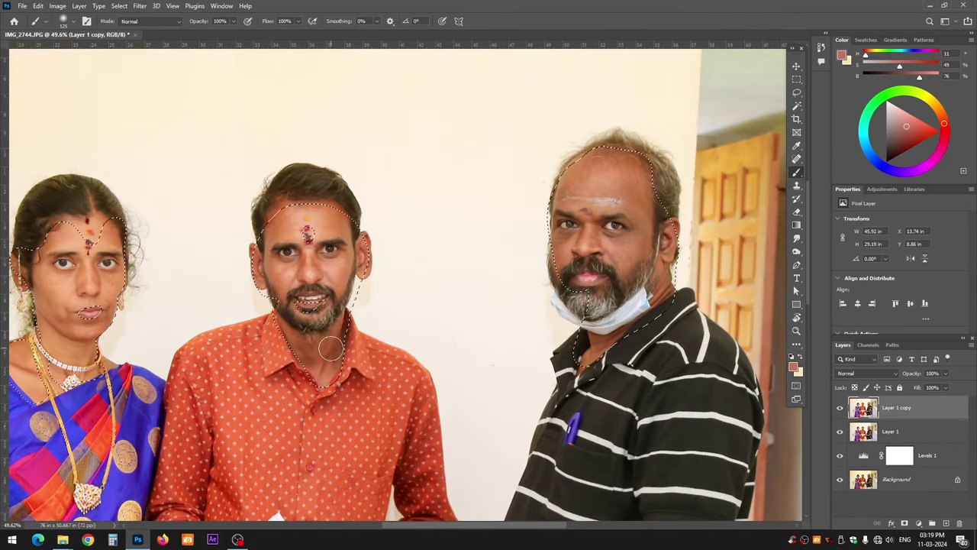
{"action": "scroll", "coordinate": [371, 272], "scroll_direction": "down", "scroll_amount": 1}
{"action": "scroll", "coordinate": [621, 286], "scroll_direction": "up", "scroll_amount": 1}
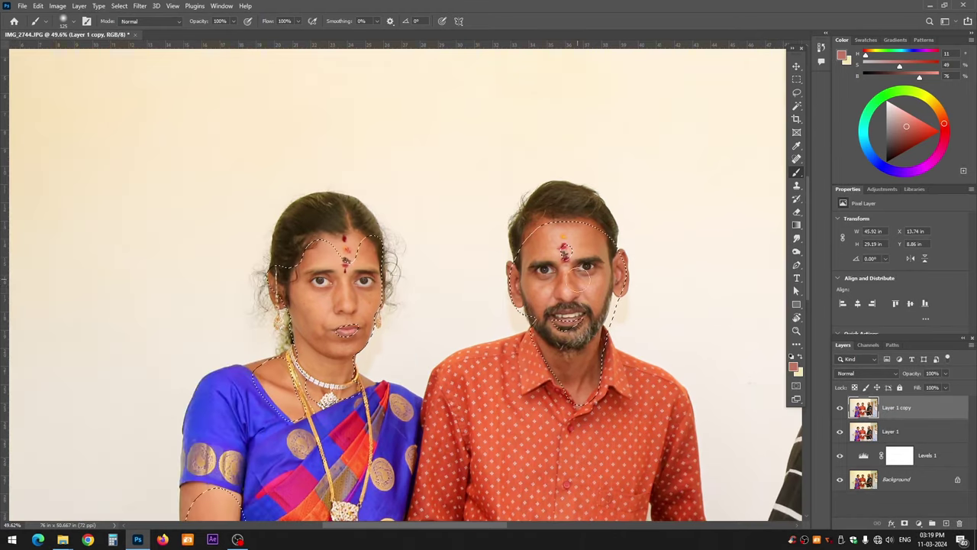
{"action": "scroll", "coordinate": [580, 283], "scroll_direction": "up", "scroll_amount": 1}
{"action": "scroll", "coordinate": [578, 279], "scroll_direction": "down", "scroll_amount": 1}
{"action": "scroll", "coordinate": [578, 279], "scroll_direction": "down", "scroll_amount": 2}
{"action": "scroll", "coordinate": [440, 283], "scroll_direction": "up", "scroll_amount": 1}
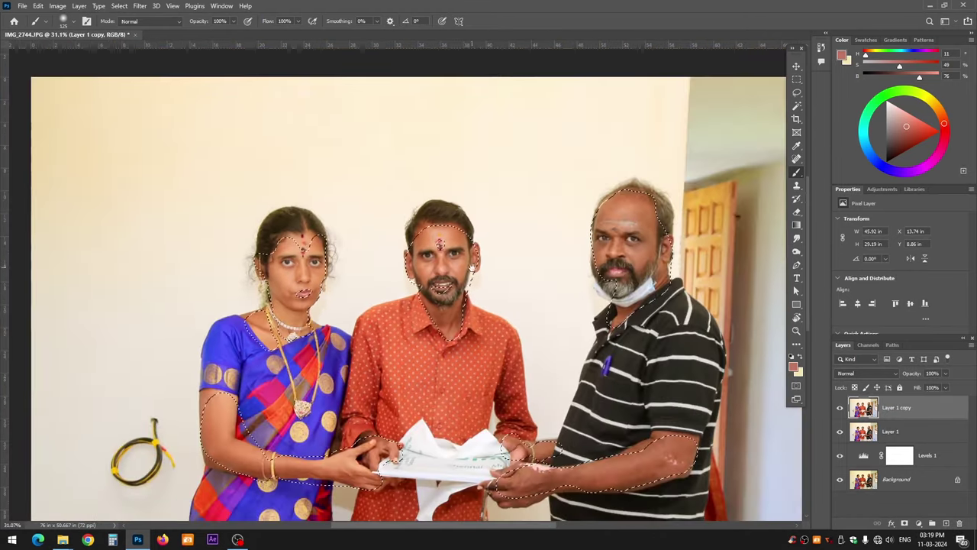
{"action": "scroll", "coordinate": [442, 259], "scroll_direction": "up", "scroll_amount": 1}
{"action": "scroll", "coordinate": [440, 260], "scroll_direction": "up", "scroll_amount": 1}
{"action": "scroll", "coordinate": [440, 259], "scroll_direction": "up", "scroll_amount": 1}
{"action": "scroll", "coordinate": [441, 259], "scroll_direction": "up", "scroll_amount": 1}
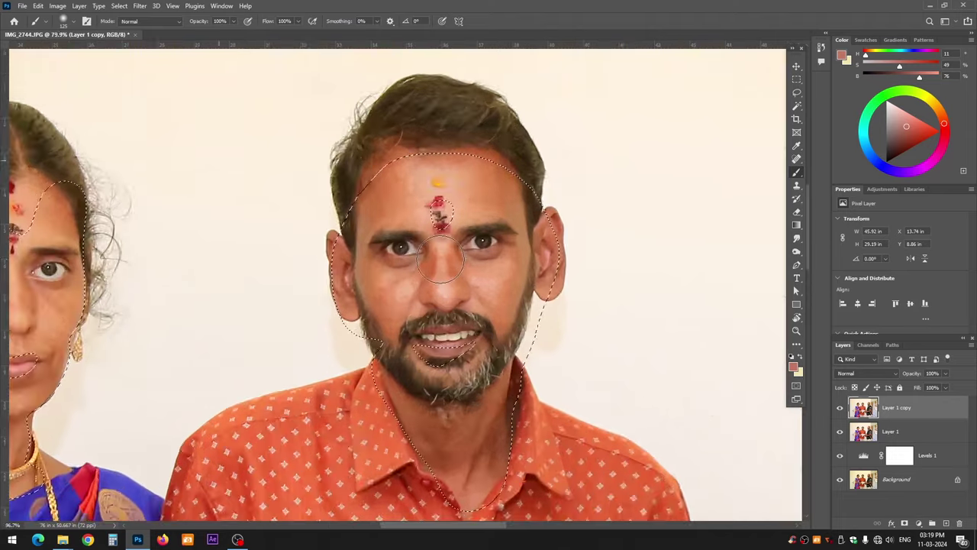
{"action": "scroll", "coordinate": [440, 259], "scroll_direction": "up", "scroll_amount": 1}
{"action": "scroll", "coordinate": [441, 259], "scroll_direction": "down", "scroll_amount": 1}
Brighten the selected skin with Levels, midtones set to 1.61.
{"action": "key", "text": "ctrl+l"}
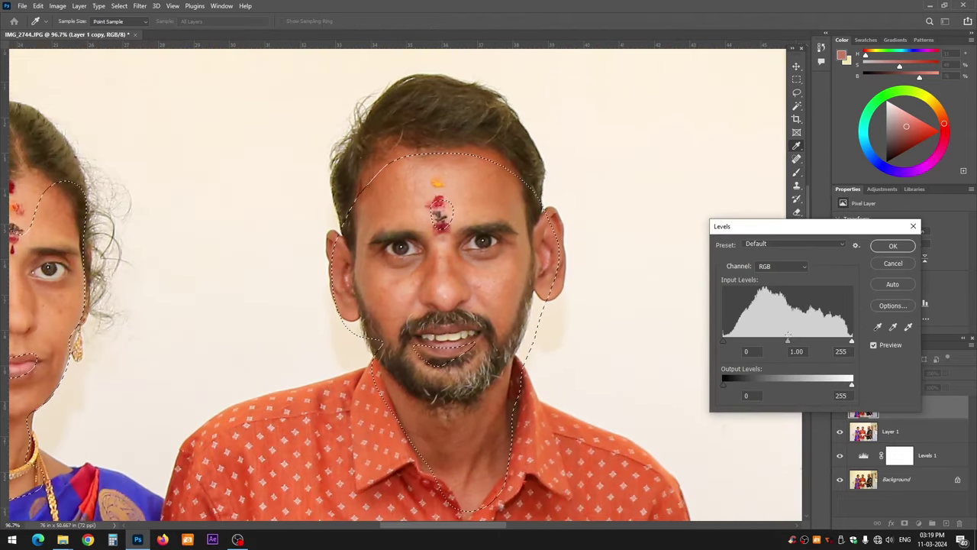
{"action": "left_click_drag", "start_coordinate": [787, 339], "coordinate": [766, 340]}
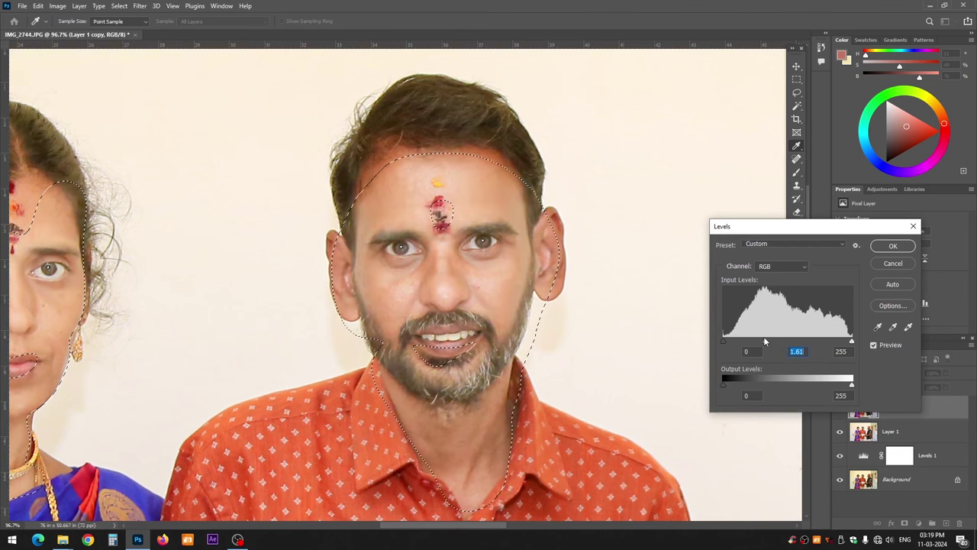
{"action": "key", "text": "Return"}
Undo the Levels brightening and look over the skin selection again.
{"action": "scroll", "coordinate": [519, 202], "scroll_direction": "up", "scroll_amount": 1}
{"action": "key", "text": "v"}
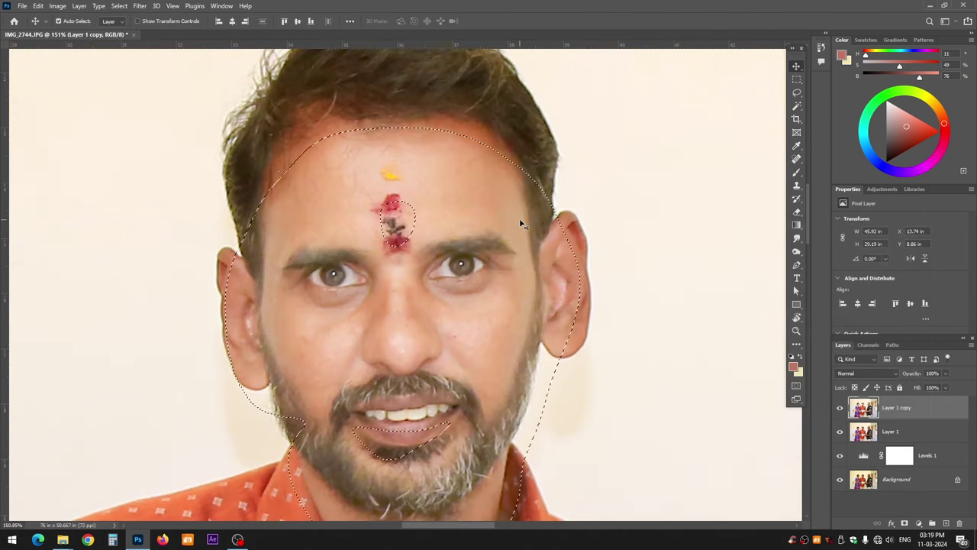
{"action": "key", "text": "ctrl+shift+l"}
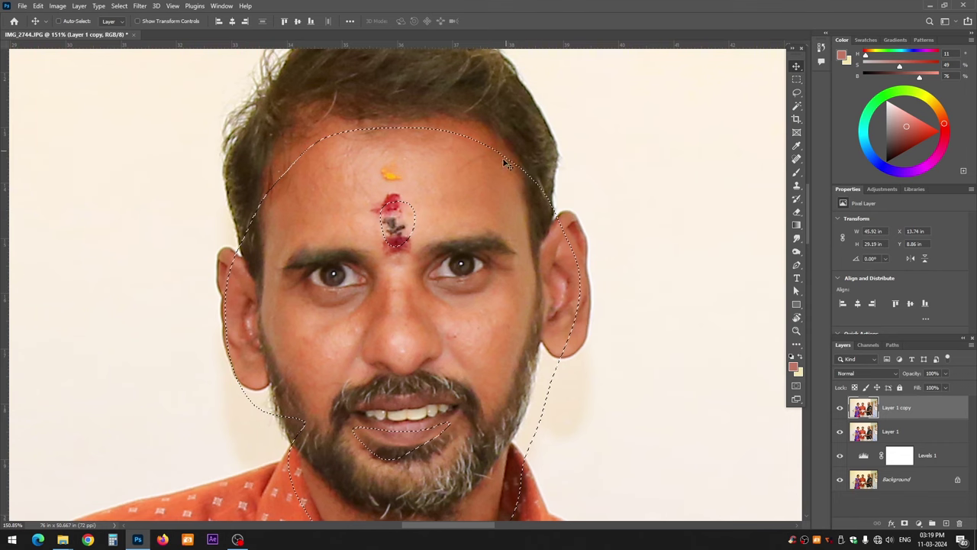
{"action": "scroll", "coordinate": [484, 210], "scroll_direction": "down", "scroll_amount": 1}
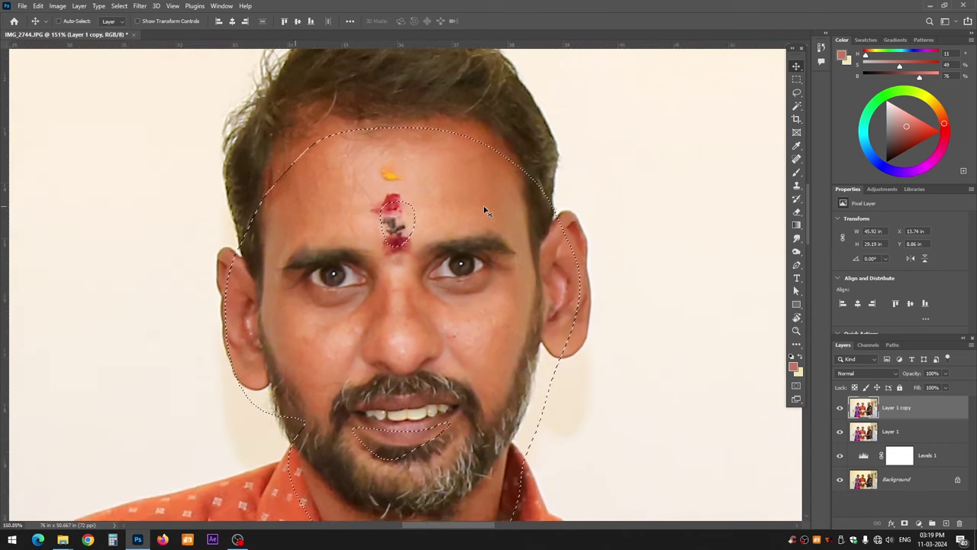
{"action": "scroll", "coordinate": [484, 210], "scroll_direction": "down", "scroll_amount": 4}
{"action": "scroll", "coordinate": [484, 209], "scroll_direction": "down", "scroll_amount": 1}
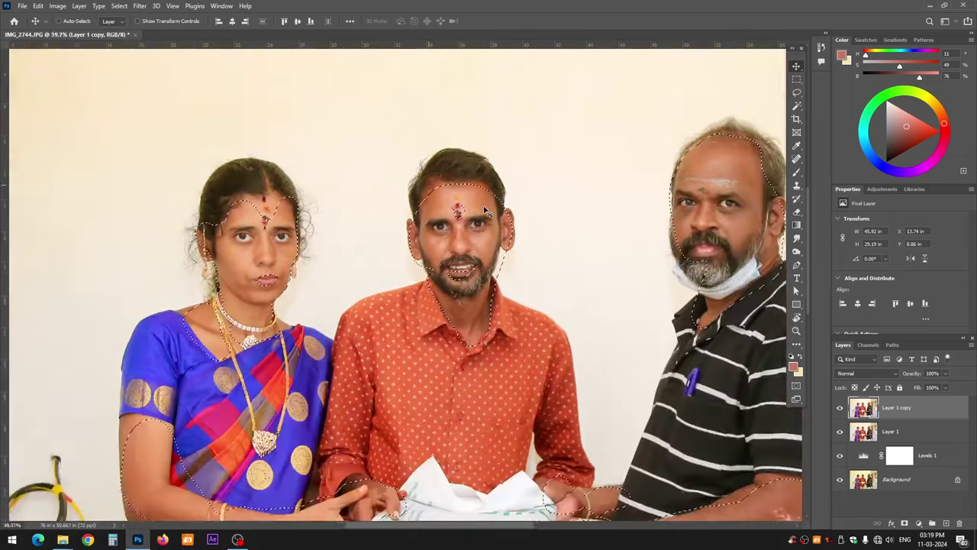
{"action": "scroll", "coordinate": [484, 210], "scroll_direction": "up", "scroll_amount": 1}
{"action": "scroll", "coordinate": [484, 210], "scroll_direction": "up", "scroll_amount": 2}
{"action": "scroll", "coordinate": [484, 210], "scroll_direction": "up", "scroll_amount": 1}
{"action": "scroll", "coordinate": [484, 209], "scroll_direction": "down", "scroll_amount": 2}
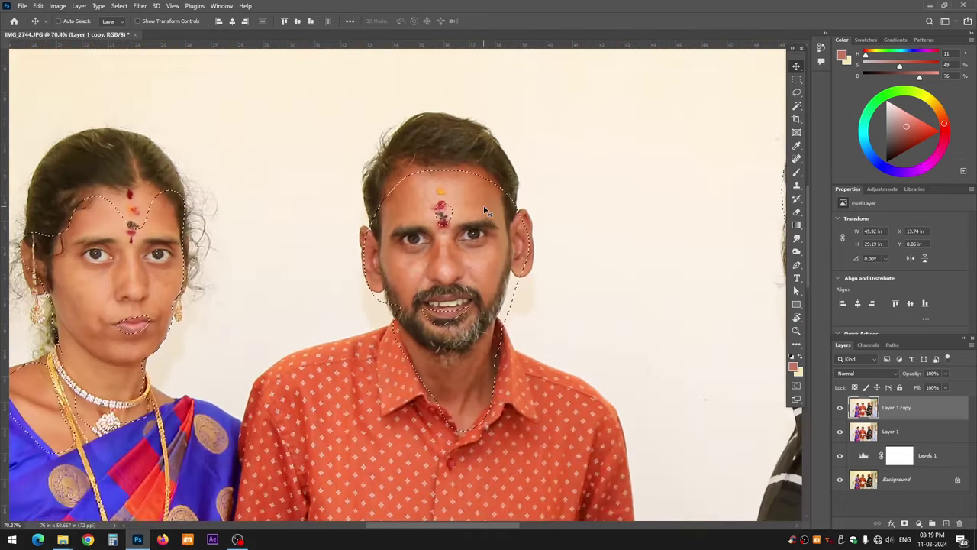
{"action": "scroll", "coordinate": [484, 210], "scroll_direction": "down", "scroll_amount": 2}
{"action": "scroll", "coordinate": [484, 210], "scroll_direction": "down", "scroll_amount": 1}
Feather the skin selection with a 25-pixel radius.
{"action": "key", "text": "shift+F6"}
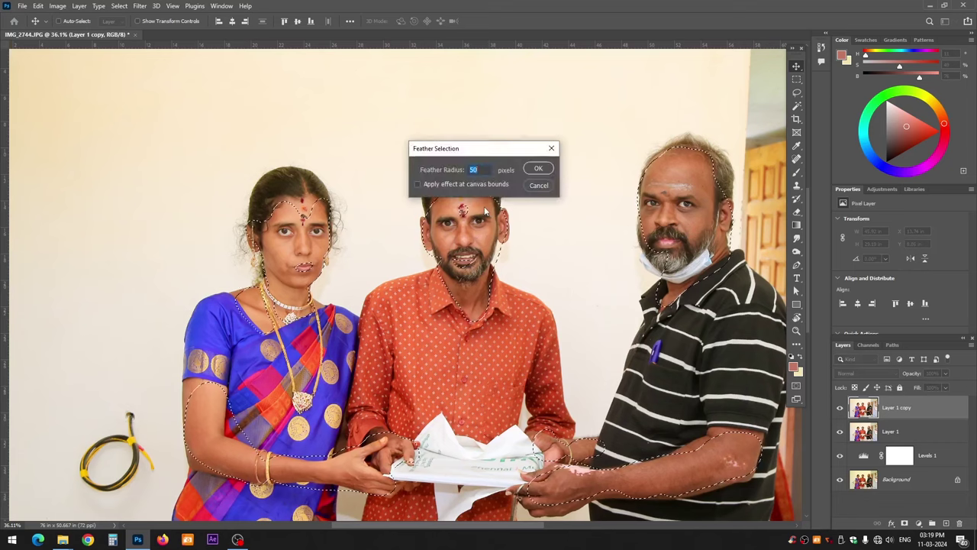
{"action": "type", "text": "25"}
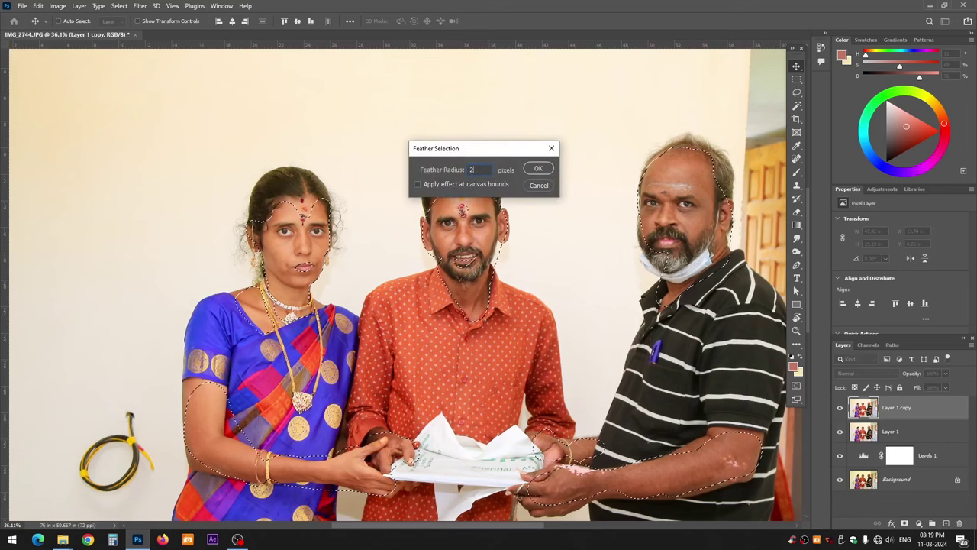
{"action": "key", "text": "Return"}
{"action": "scroll", "coordinate": [484, 212], "scroll_direction": "up", "scroll_amount": 2}
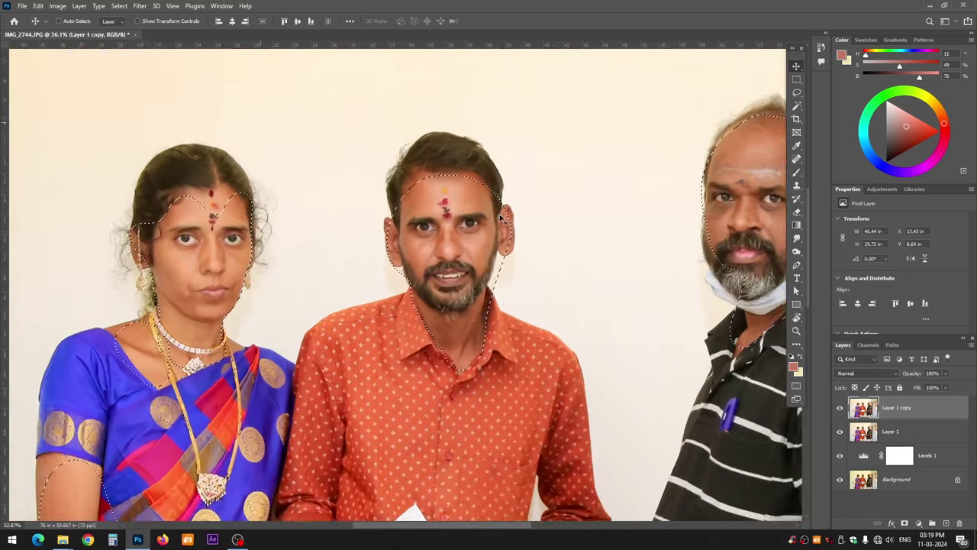
{"action": "scroll", "coordinate": [477, 225], "scroll_direction": "up", "scroll_amount": 2}
{"action": "scroll", "coordinate": [477, 225], "scroll_direction": "down", "scroll_amount": 1}
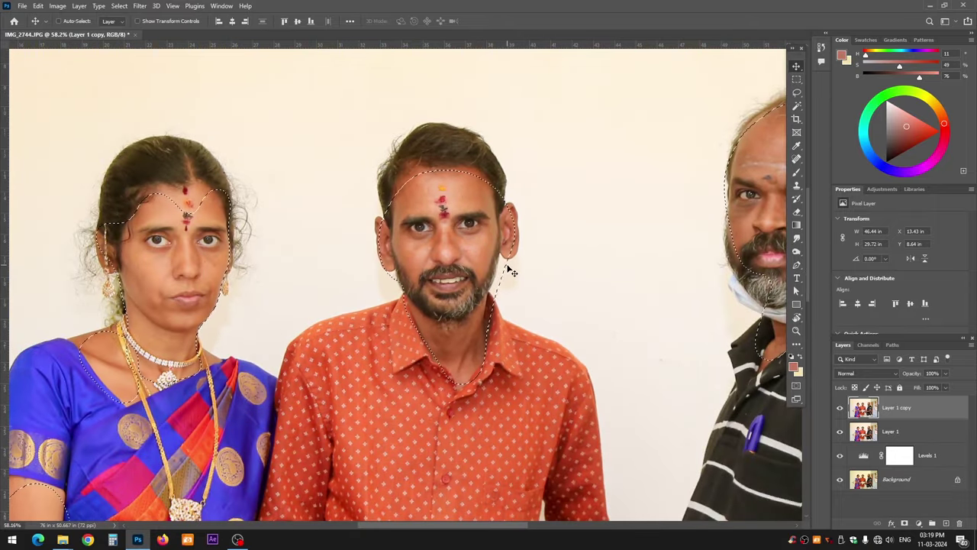
Touch up the Quick Mask around the man's ear and beard, then return to a selection.
{"action": "key", "text": "q"}
{"action": "scroll", "coordinate": [506, 274], "scroll_direction": "up", "scroll_amount": 2}
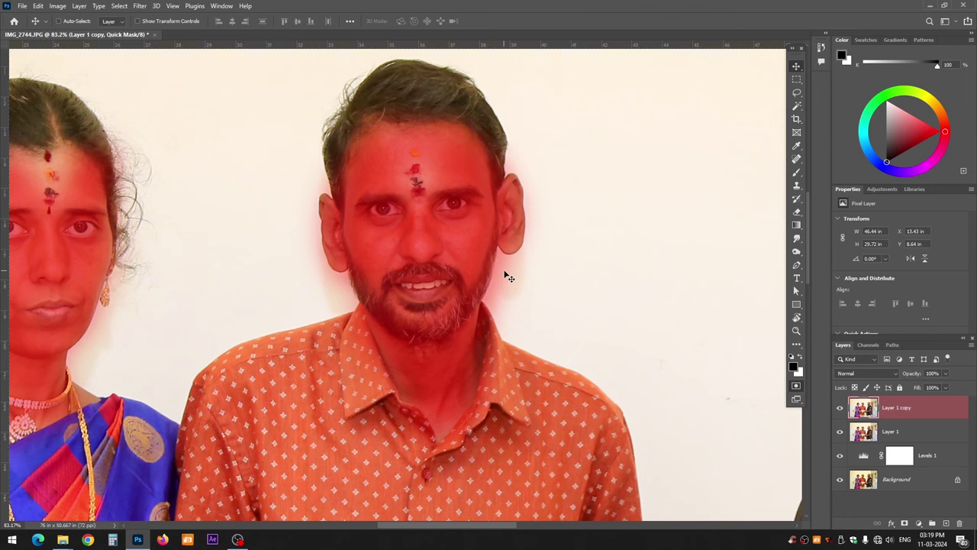
{"action": "key", "text": "b"}
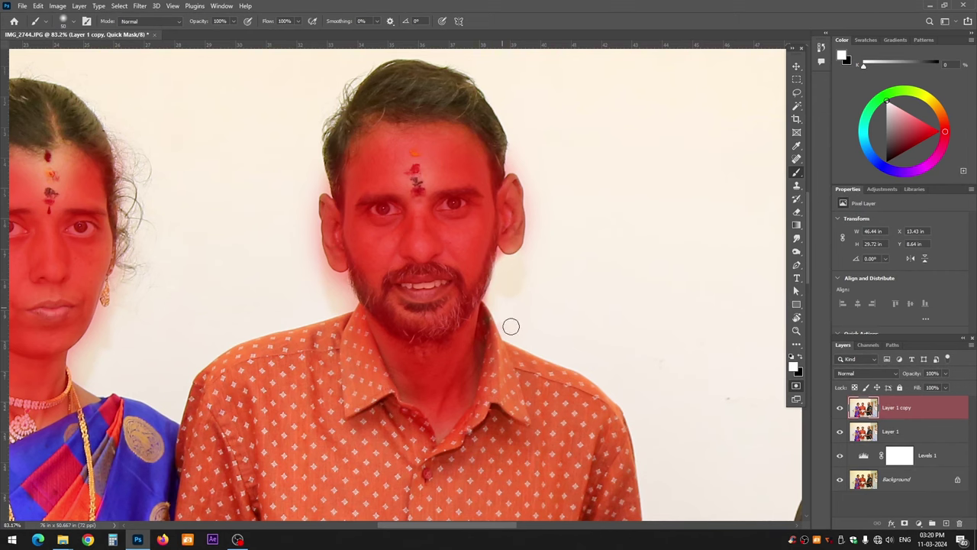
{"action": "left_click_drag", "start_coordinate": [325, 272], "coordinate": [357, 305]}
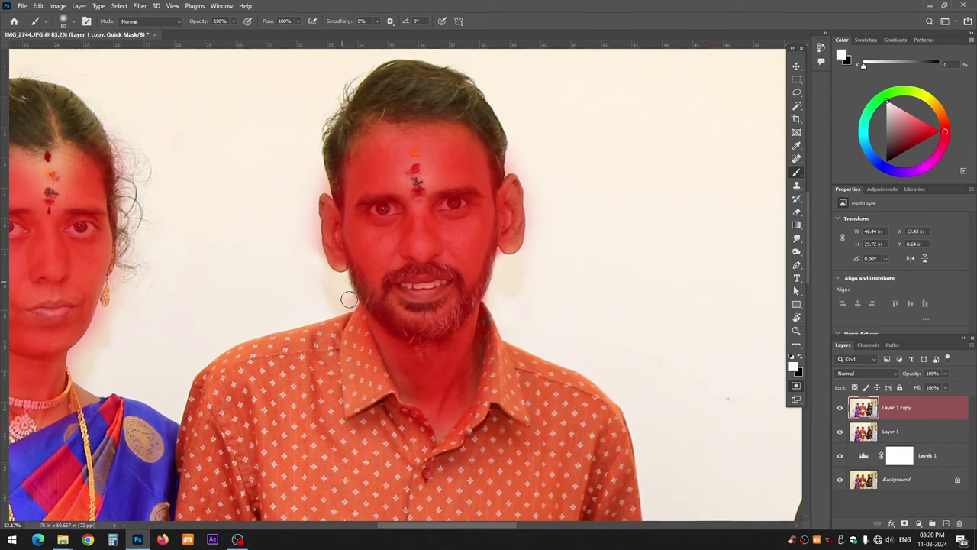
{"action": "scroll", "coordinate": [314, 305], "scroll_direction": "down", "scroll_amount": 3}
{"action": "key", "text": "q"}
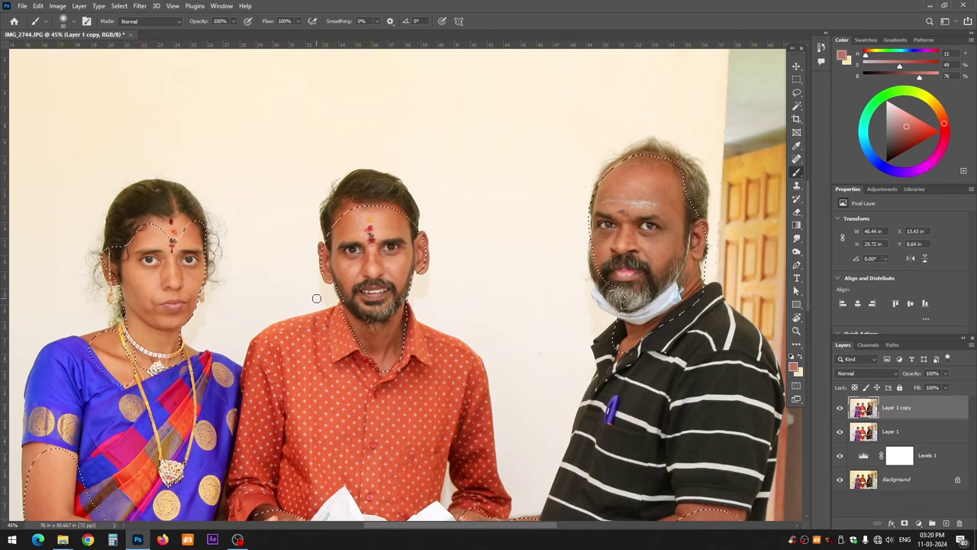
{"action": "key", "text": "alt+i"}
Open Selective Color with Reds as the colour range to adjust.
{"action": "key", "text": "a"}
{"action": "key", "text": "s"}
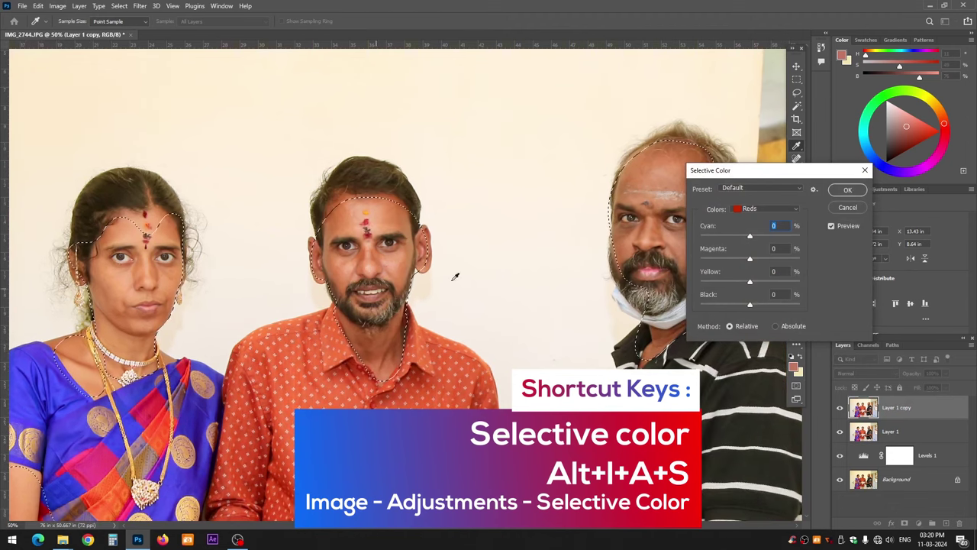
{"action": "left_click", "coordinate": [756, 208]}
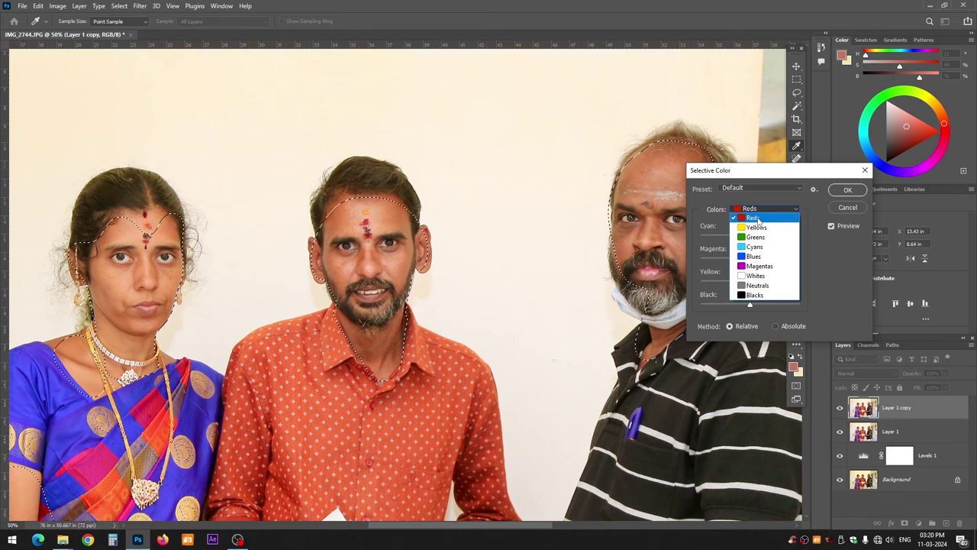
{"action": "left_click", "coordinate": [754, 218]}
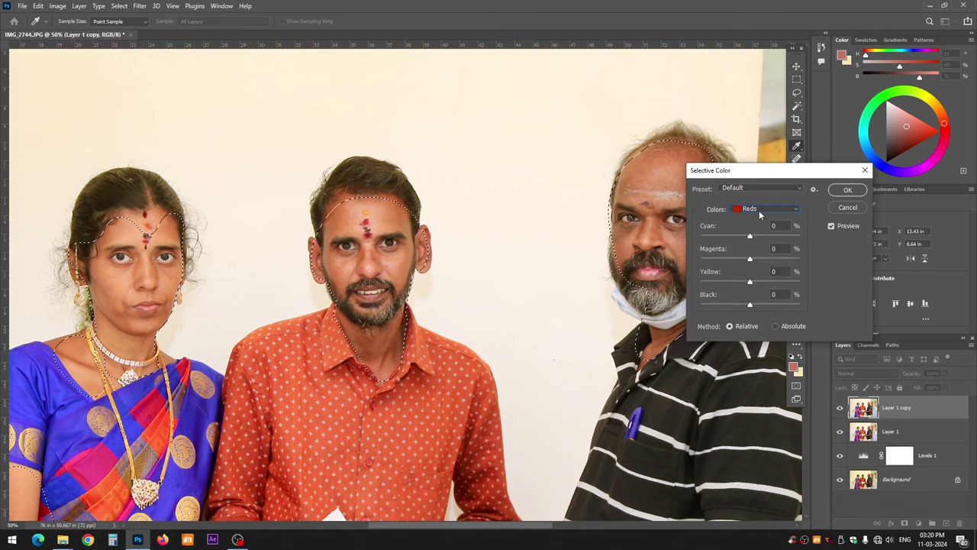
Pull Reds Black down to -46 to lighten the faces.
{"action": "left_click", "coordinate": [726, 305]}
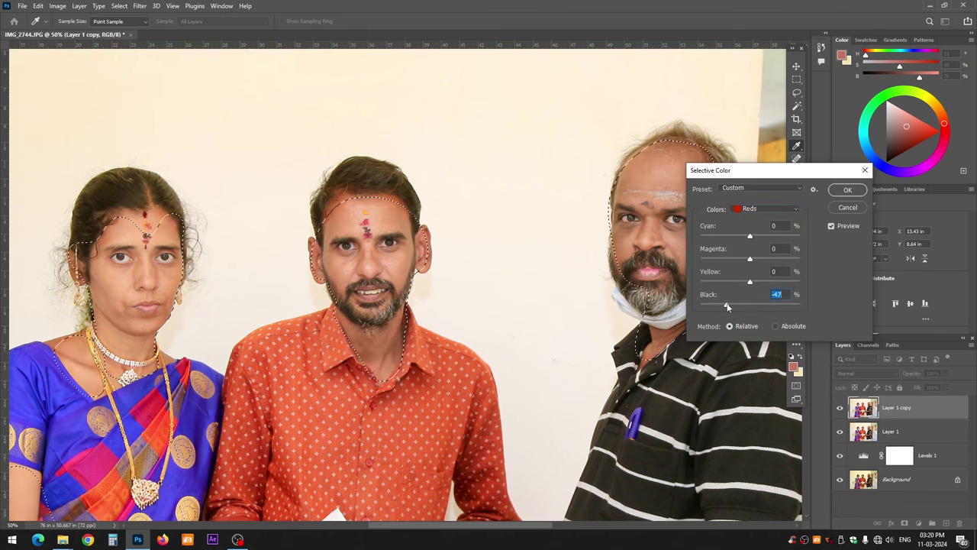
{"action": "scroll", "coordinate": [444, 251], "scroll_direction": "up", "scroll_amount": 2}
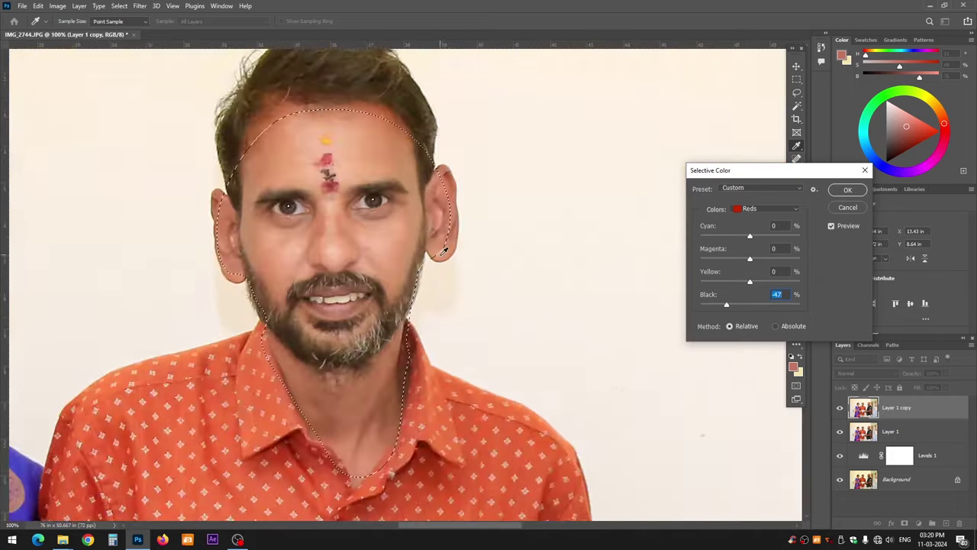
{"action": "scroll", "coordinate": [443, 251], "scroll_direction": "down", "scroll_amount": 1}
{"action": "left_click_drag", "start_coordinate": [601, 224], "coordinate": [196, 231]}
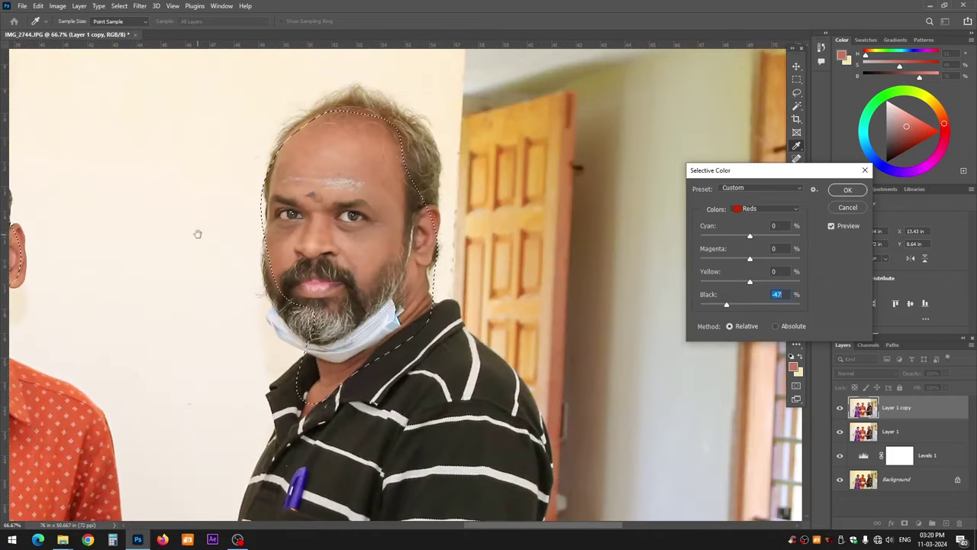
{"action": "scroll", "coordinate": [207, 227], "scroll_direction": "up", "scroll_amount": 1}
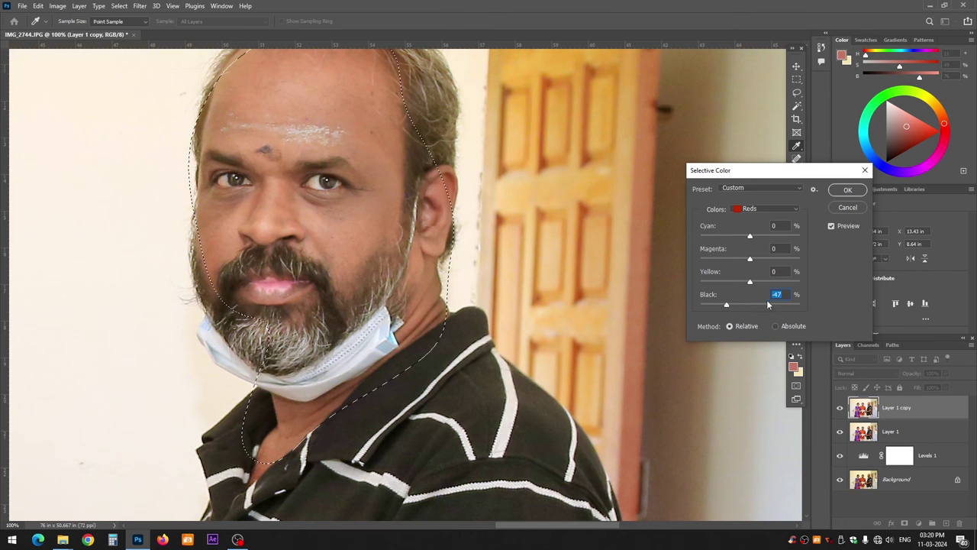
{"action": "type", "text": "0"}
{"action": "left_click_drag", "start_coordinate": [748, 309], "coordinate": [737, 309]}
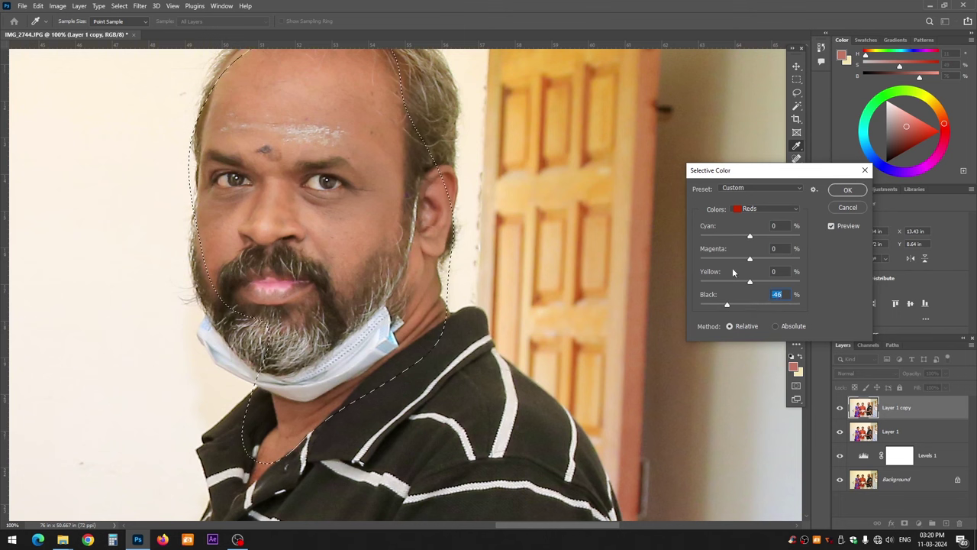
{"action": "scroll", "coordinate": [412, 286], "scroll_direction": "up", "scroll_amount": 1}
{"action": "left_click_drag", "start_coordinate": [410, 371], "coordinate": [524, 402]}
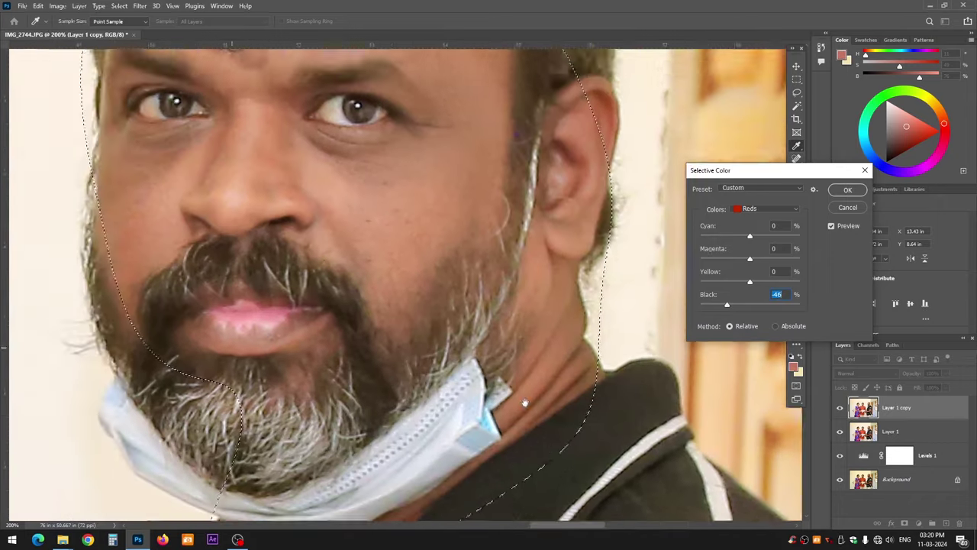
{"action": "scroll", "coordinate": [525, 402], "scroll_direction": "down", "scroll_amount": 1}
{"action": "scroll", "coordinate": [524, 402], "scroll_direction": "down", "scroll_amount": 1}
{"action": "scroll", "coordinate": [504, 382], "scroll_direction": "down", "scroll_amount": 1}
{"action": "scroll", "coordinate": [497, 372], "scroll_direction": "down", "scroll_amount": 1}
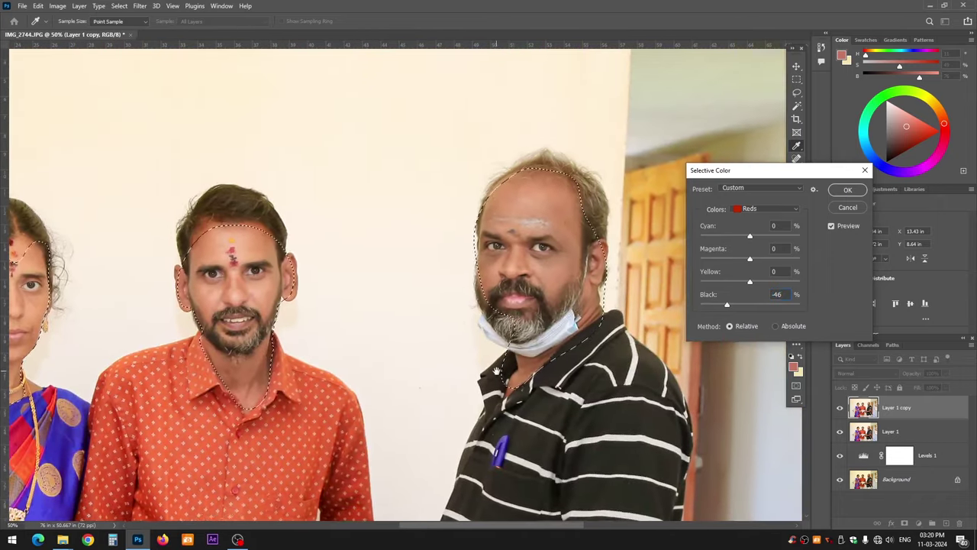
Compare the Absolute method, then settle back on Relative.
{"action": "left_click", "coordinate": [794, 326]}
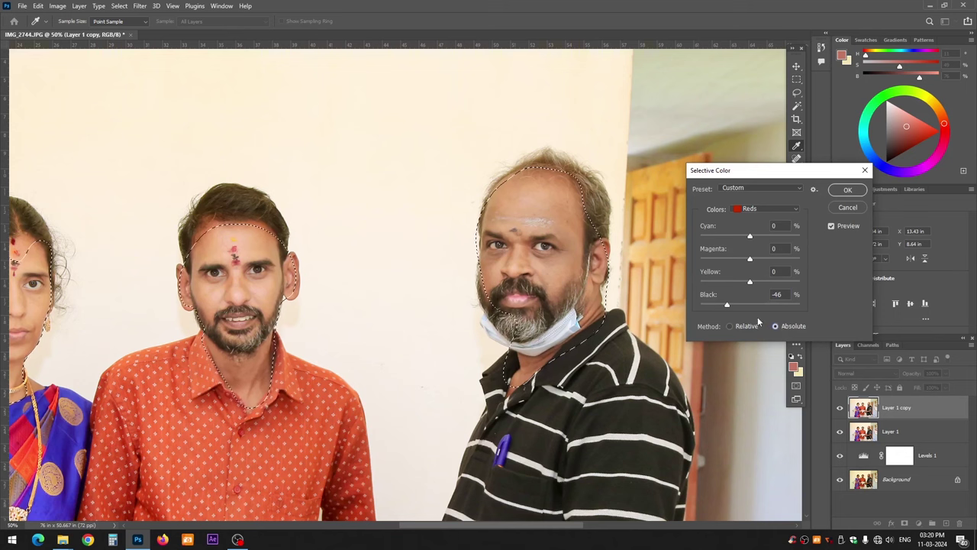
{"action": "left_click", "coordinate": [730, 326]}
{"action": "scroll", "coordinate": [600, 292], "scroll_direction": "up", "scroll_amount": 1}
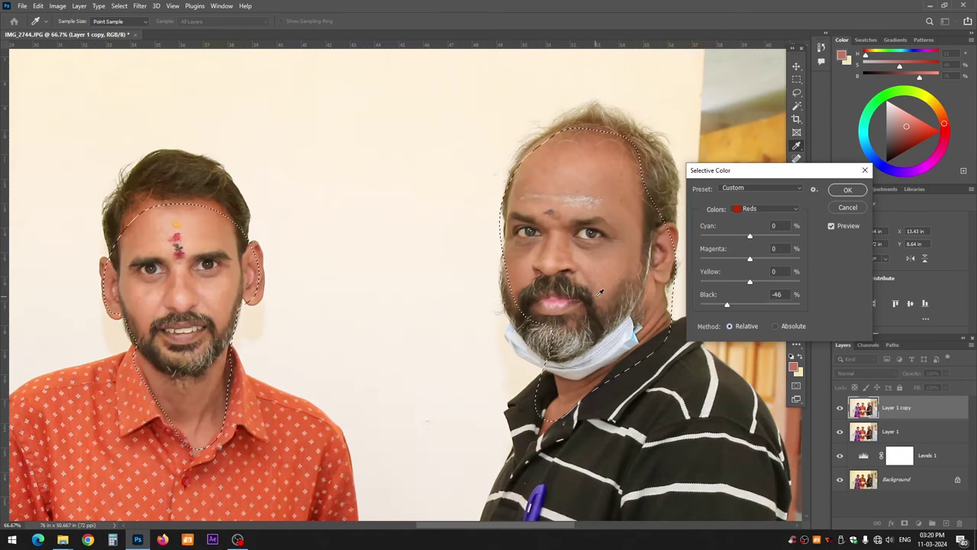
Set Yellows Black to -28 and compare the faces before and after.
{"action": "left_click", "coordinate": [763, 208]}
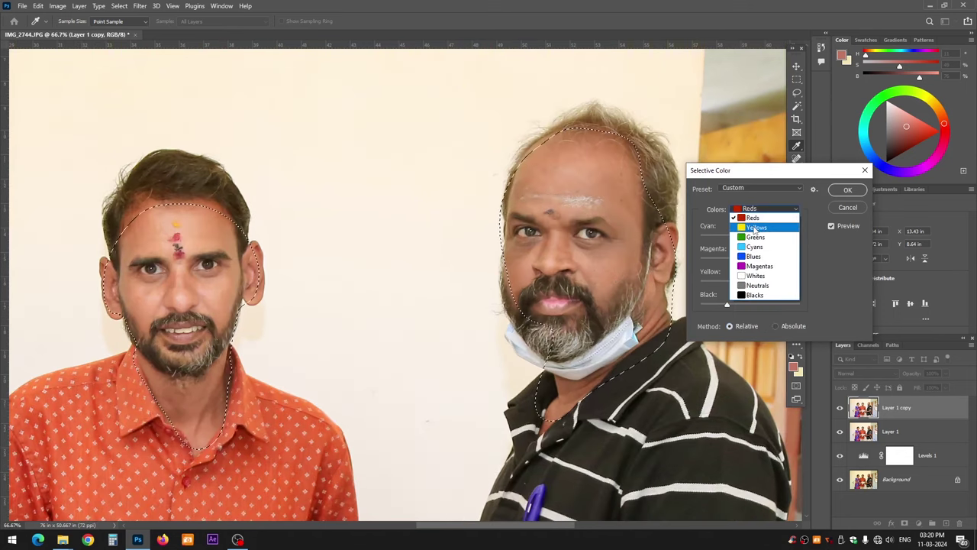
{"action": "left_click", "coordinate": [734, 307]}
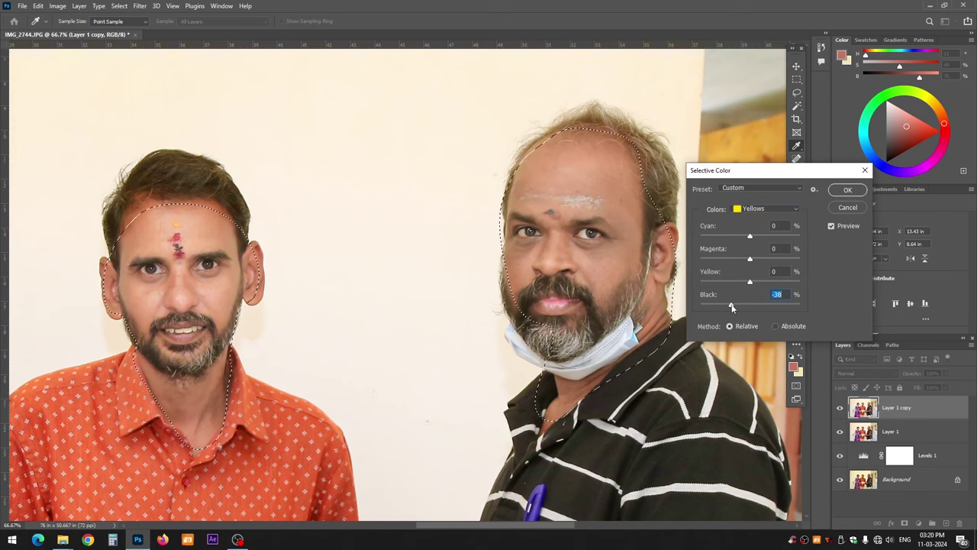
{"action": "key", "text": "ctrl+minus"}
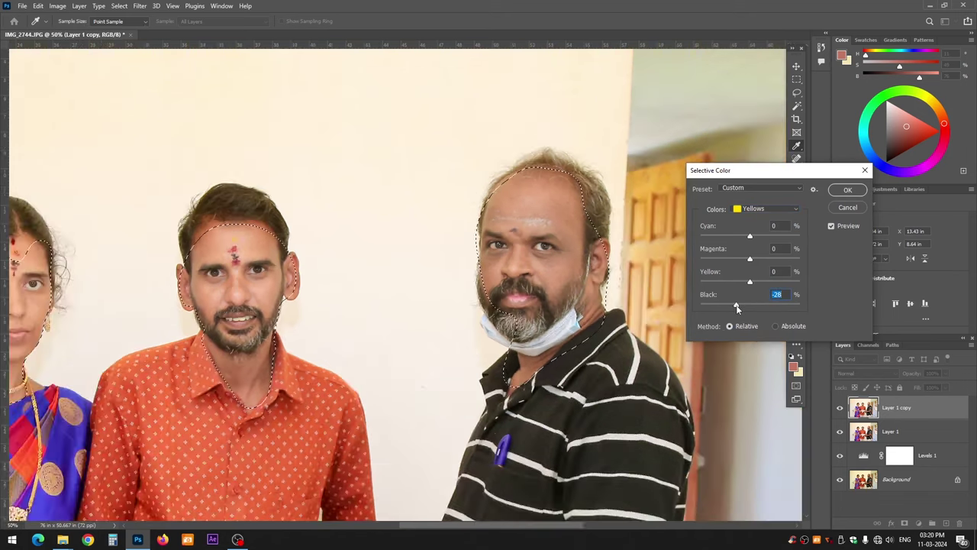
{"action": "key", "text": "ctrl+minus"}
{"action": "key", "text": "ctrl+plus"}
{"action": "key", "text": "ctrl+plus"}
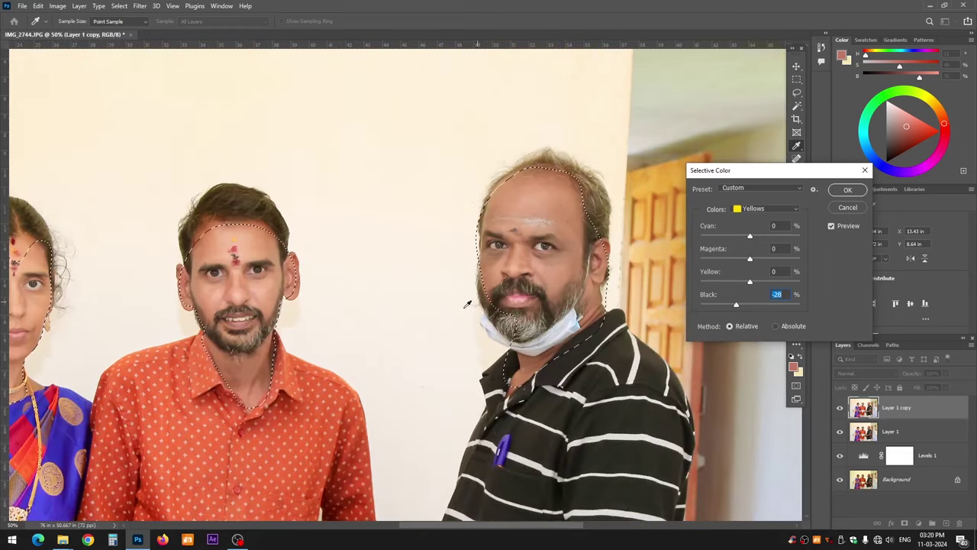
{"action": "left_click", "coordinate": [841, 228]}
{"action": "key", "text": "ctrl+minus"}
{"action": "key", "text": "ctrl+minus"}
{"action": "key", "text": "ctrl+plus"}
Ease Reds Black to -27 and compare the faces again.
{"action": "left_click", "coordinate": [749, 210]}
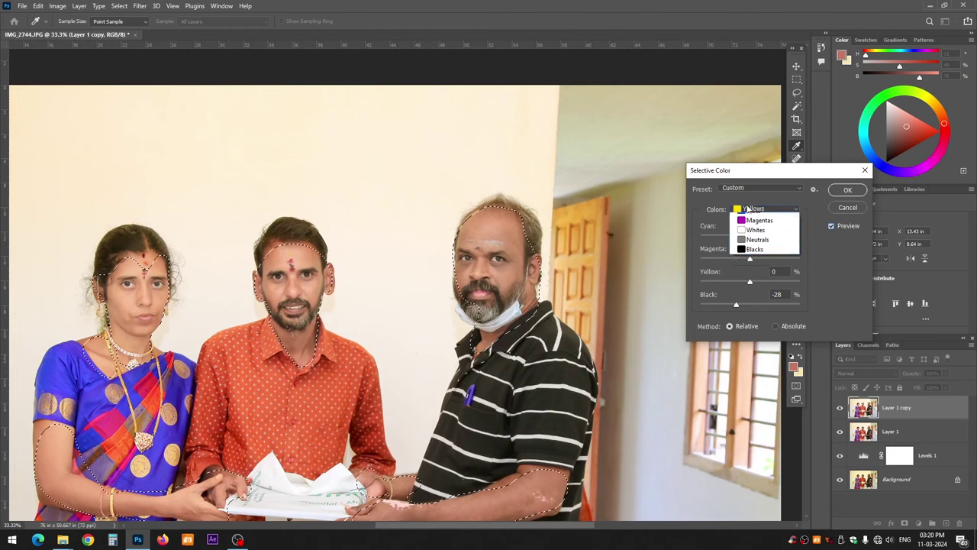
{"action": "left_click", "coordinate": [752, 212]}
{"action": "left_click", "coordinate": [734, 306]}
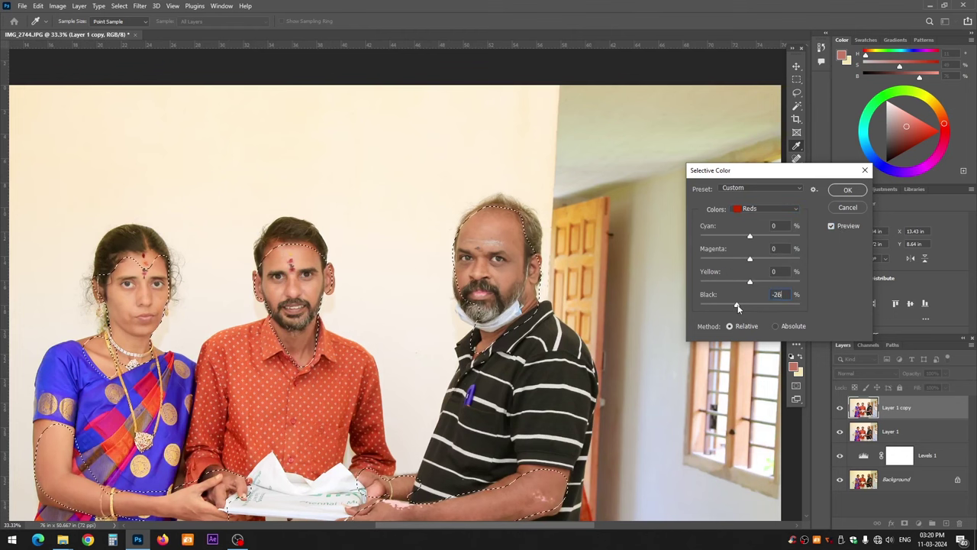
{"action": "left_click", "coordinate": [831, 226]}
Save the settings as preset 'final correction levels' and apply Selective Color.
{"action": "left_click", "coordinate": [814, 191]}
{"action": "left_click", "coordinate": [835, 216]}
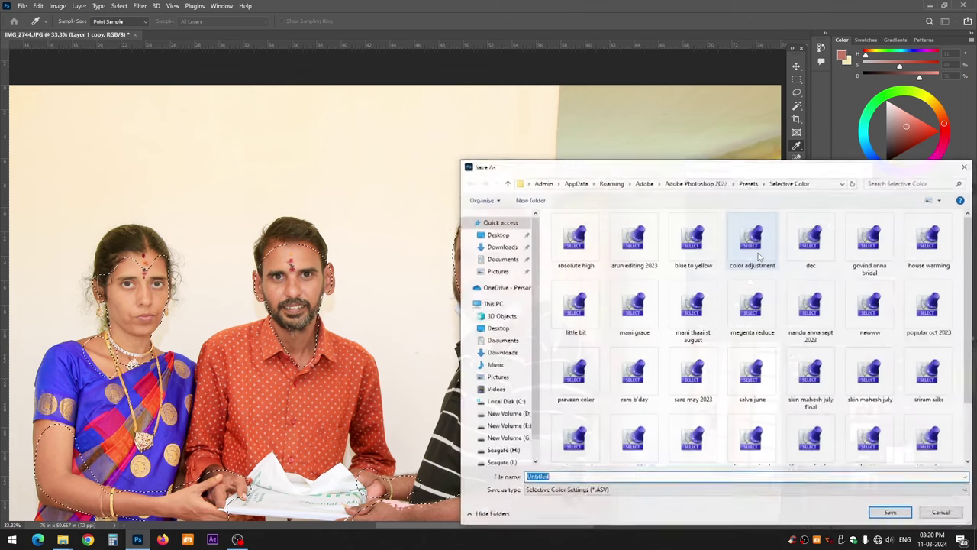
{"action": "type", "text": "final correction levels"}
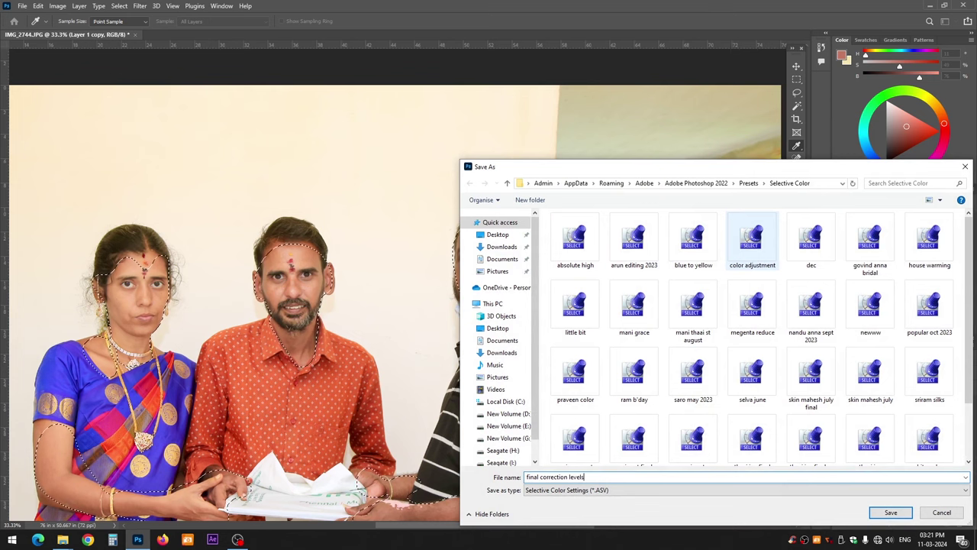
{"action": "key", "text": "Return"}
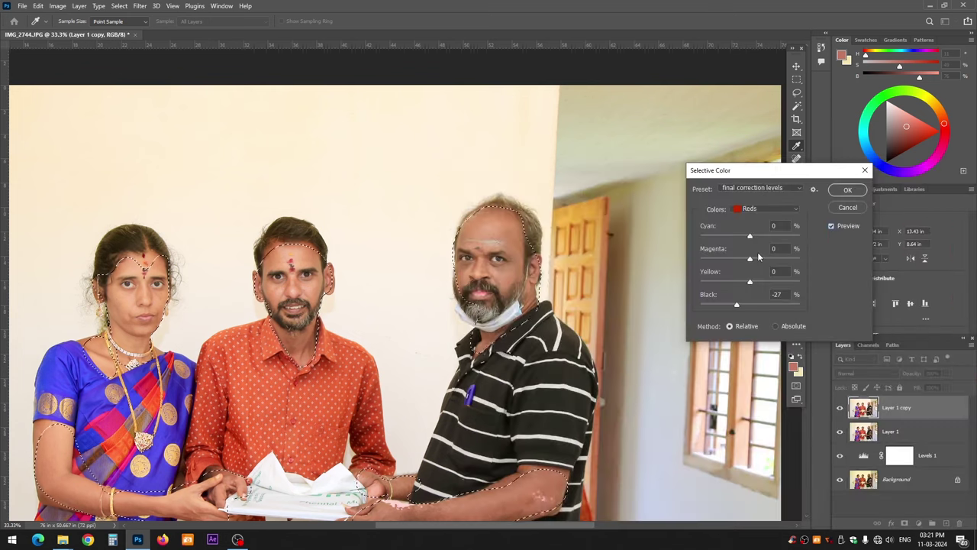
{"action": "left_click", "coordinate": [848, 190]}
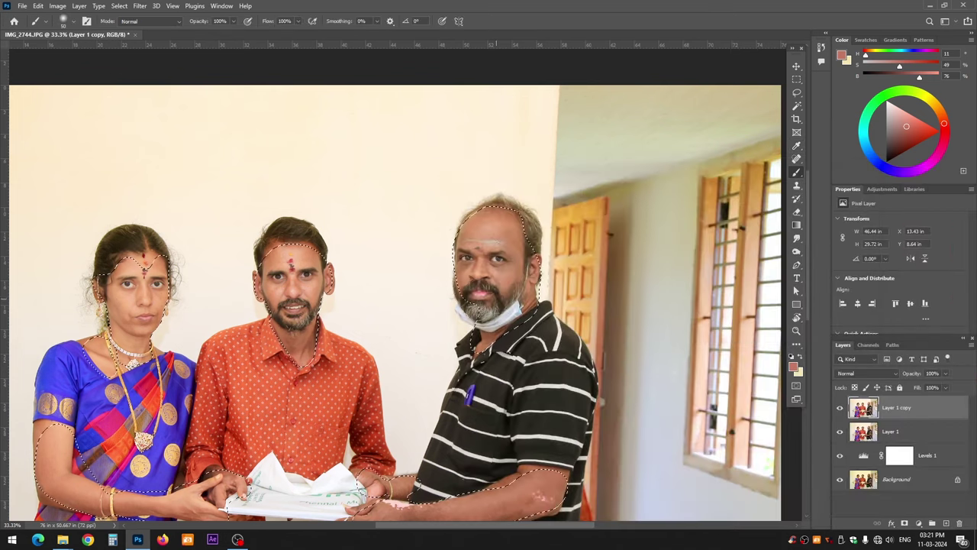
Inspect the lightened faces, then deselect the skin selection with Ctrl+D.
{"action": "scroll", "coordinate": [525, 275], "scroll_direction": "up", "scroll_amount": 3}
{"action": "scroll", "coordinate": [510, 256], "scroll_direction": "up", "scroll_amount": 1}
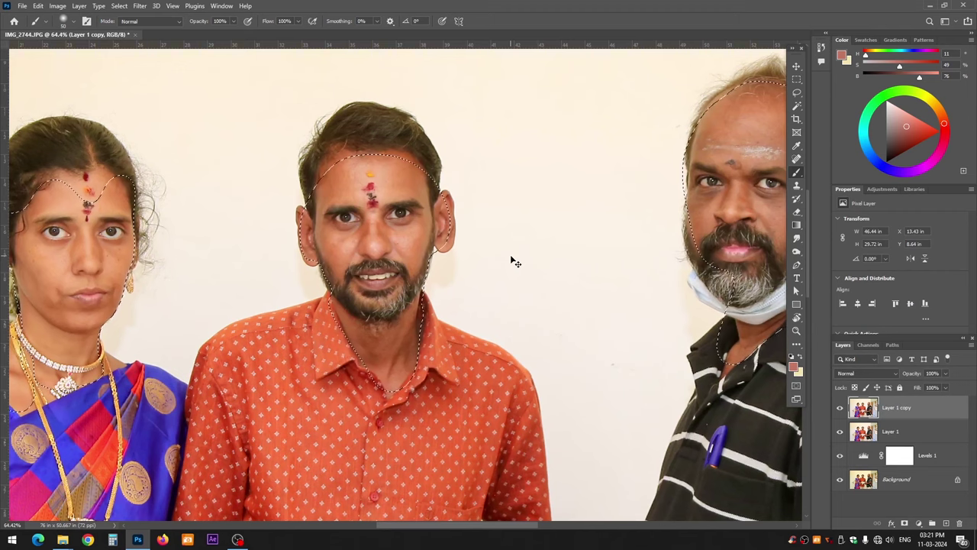
{"action": "key", "text": "ctrl+minus"}
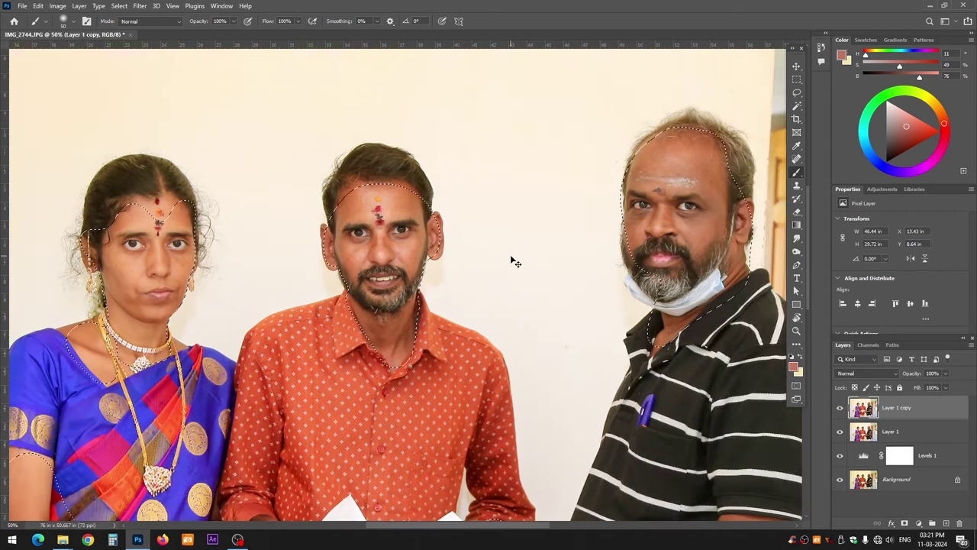
{"action": "key", "text": "ctrl+plus"}
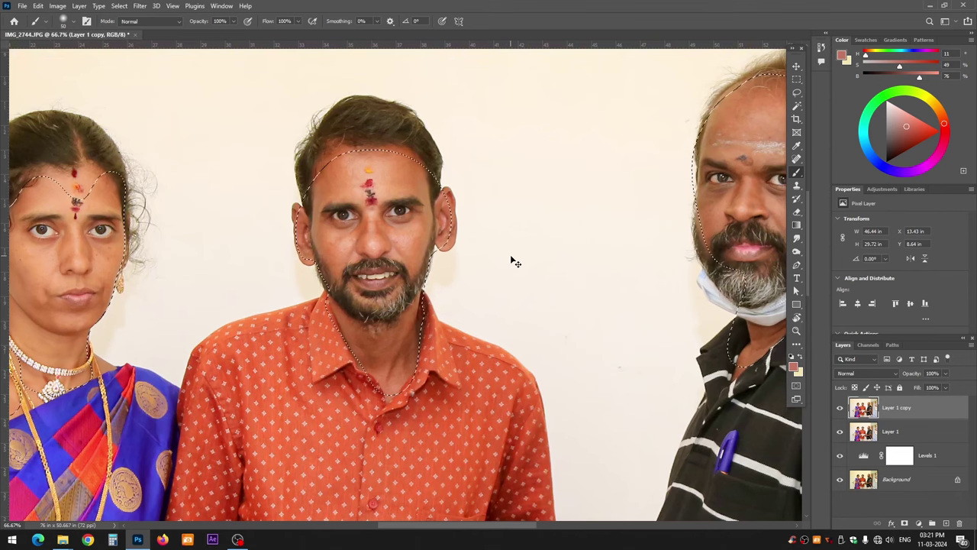
{"action": "key", "text": "ctrl+d"}
{"action": "key", "text": "v"}
{"action": "scroll", "coordinate": [511, 262], "scroll_direction": "down", "scroll_amount": 3}
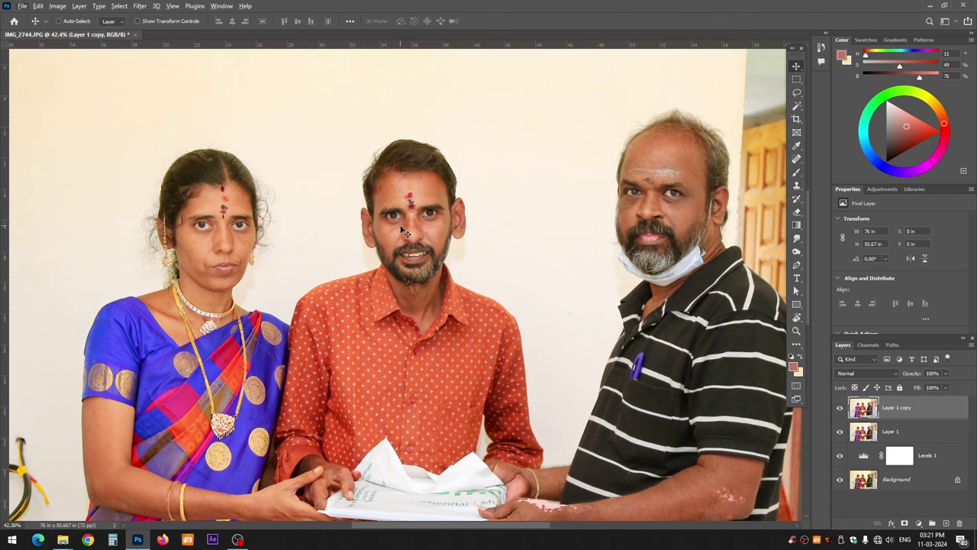
Pick the Clone Stamp tool, then try a Skin Tones Color Range and cancel it.
{"action": "key", "text": "s"}
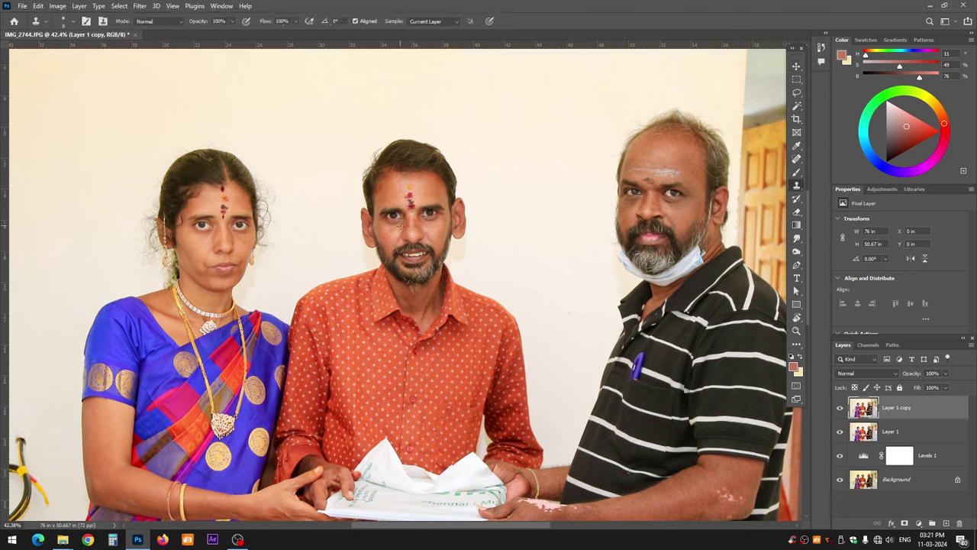
{"action": "left_click", "coordinate": [119, 5]}
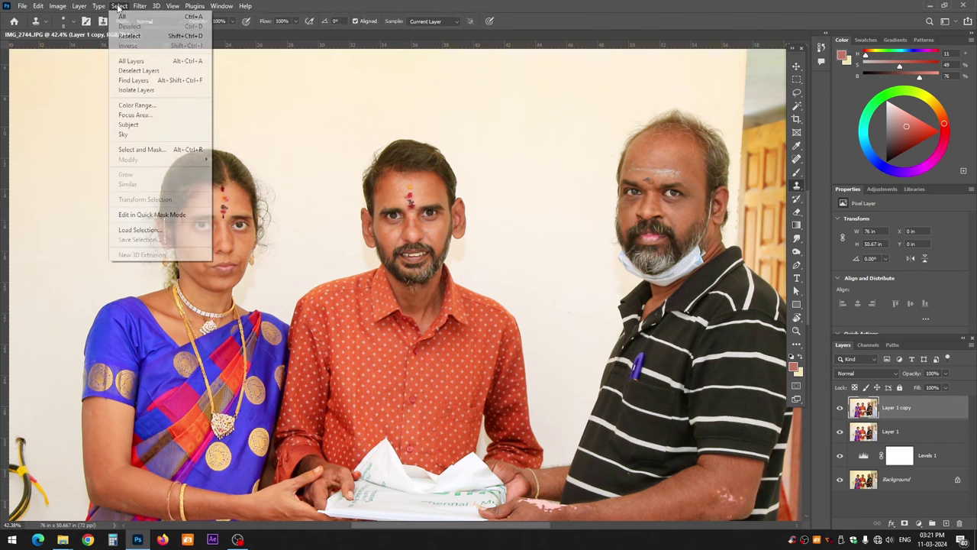
{"action": "left_click", "coordinate": [147, 108]}
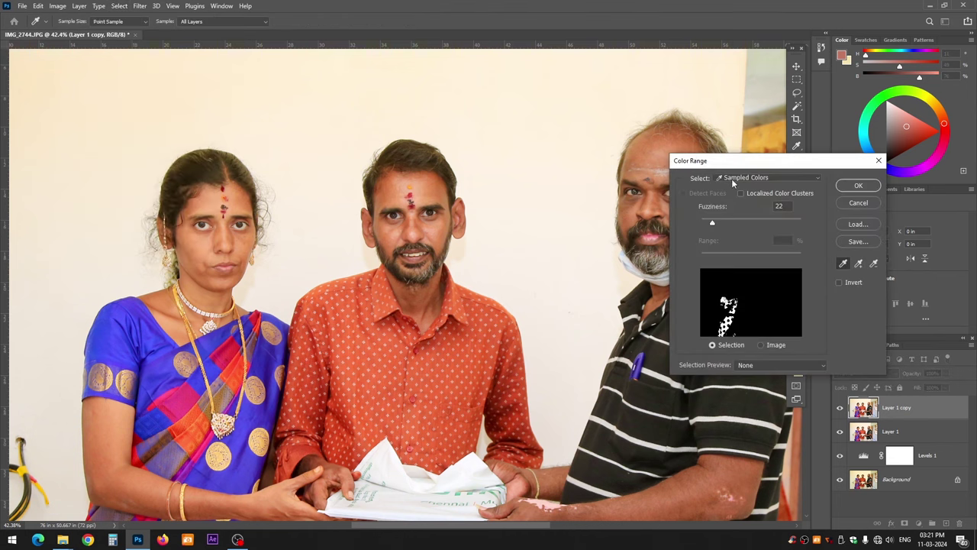
{"action": "left_click", "coordinate": [731, 178]}
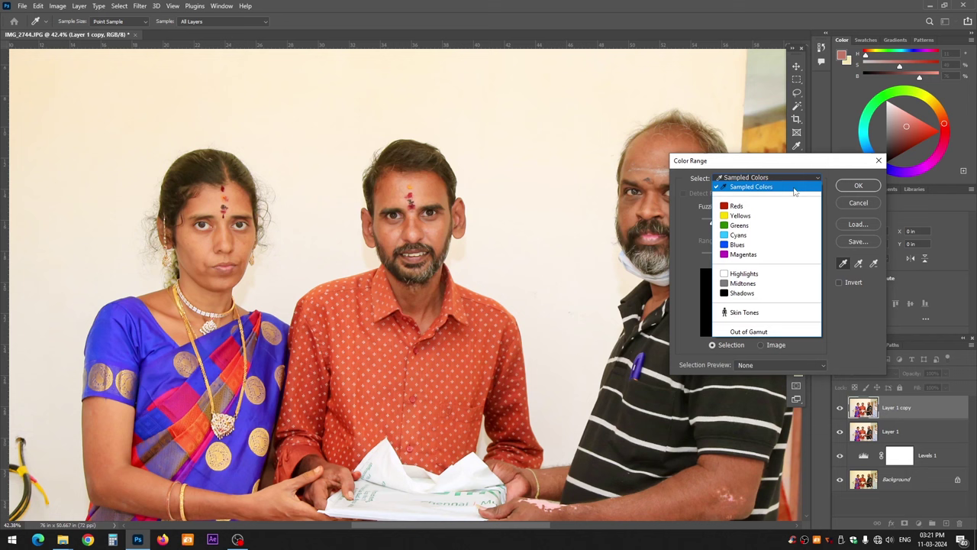
{"action": "left_click", "coordinate": [761, 313]}
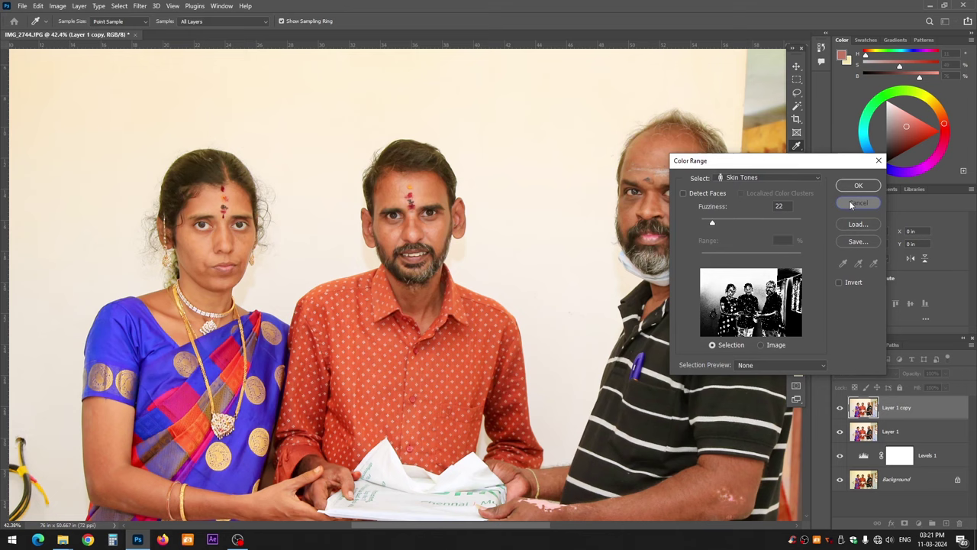
{"action": "left_click", "coordinate": [855, 203]}
Select Skin Tones via Color Range with Detect Faces and Fuzziness 20.
{"action": "left_click", "coordinate": [120, 6]}
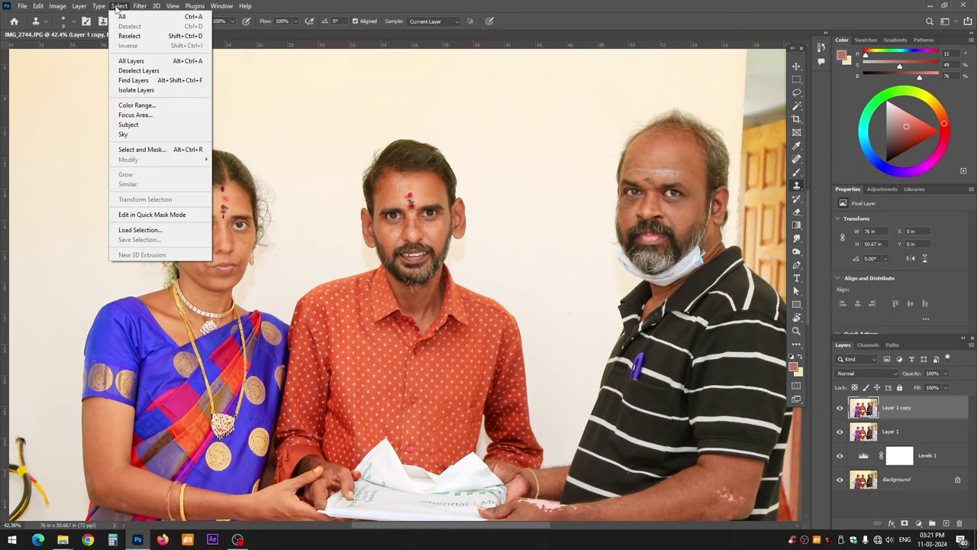
{"action": "left_click", "coordinate": [168, 106]}
{"action": "left_click", "coordinate": [749, 179]}
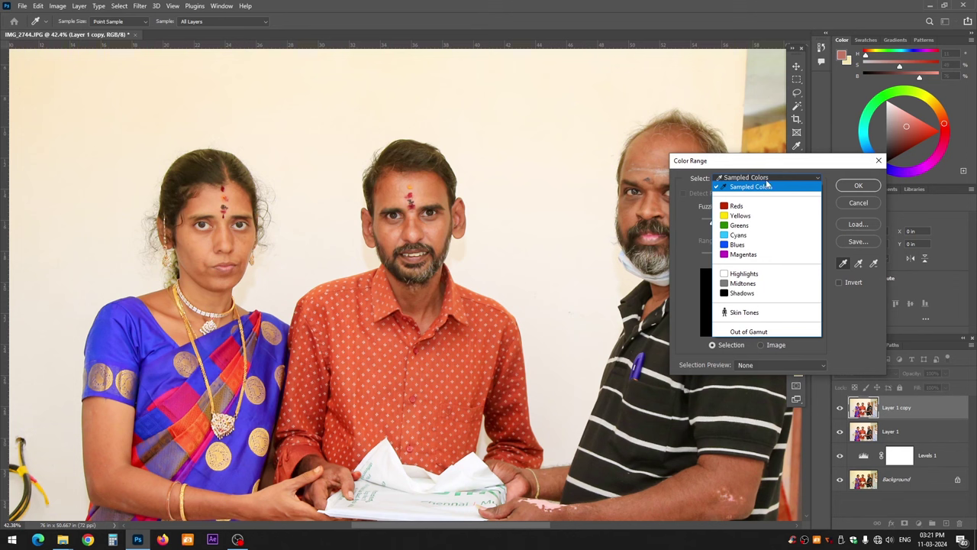
{"action": "left_click", "coordinate": [744, 312]}
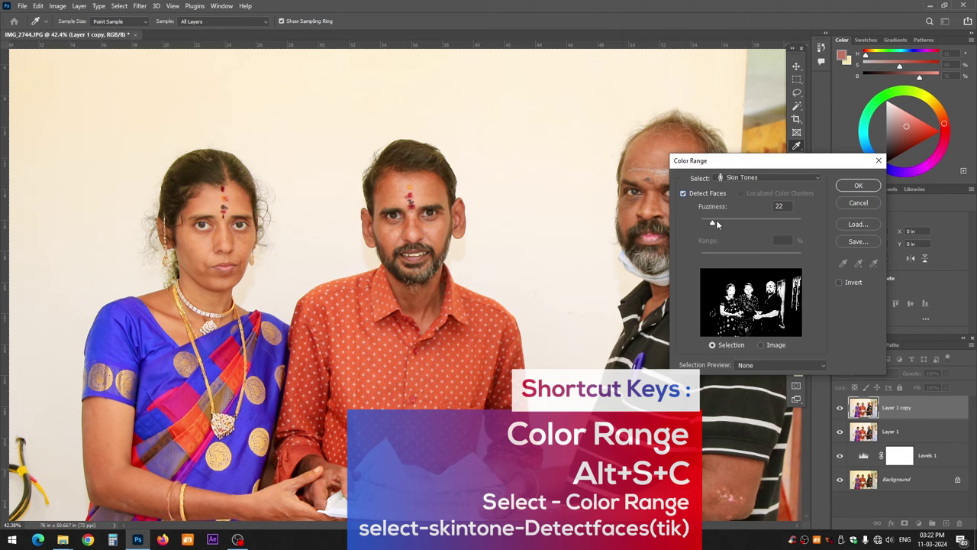
{"action": "left_click_drag", "start_coordinate": [714, 222], "coordinate": [711, 224]}
{"action": "key", "text": "Up"}
{"action": "key", "text": "Up"}
{"action": "key", "text": "Up"}
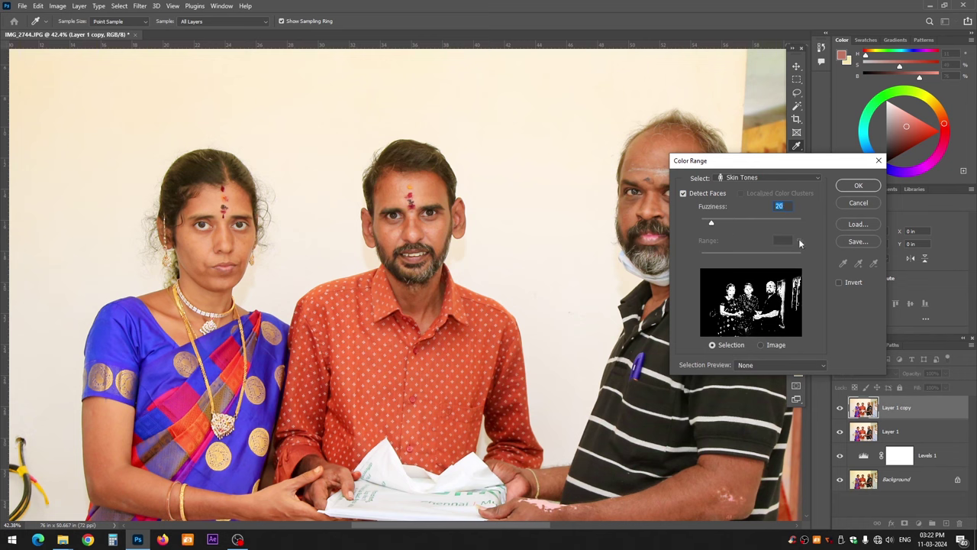
{"action": "left_click", "coordinate": [858, 186]}
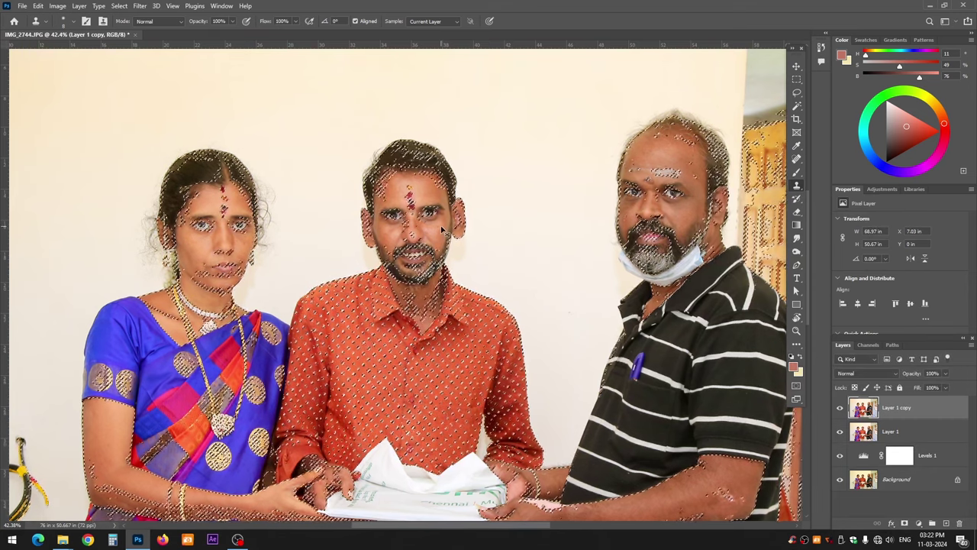
In Quick Mask, paint black over the first man's eyes and nose spot.
{"action": "key", "text": "ctrl+plus"}
{"action": "key", "text": "ctrl+plus"}
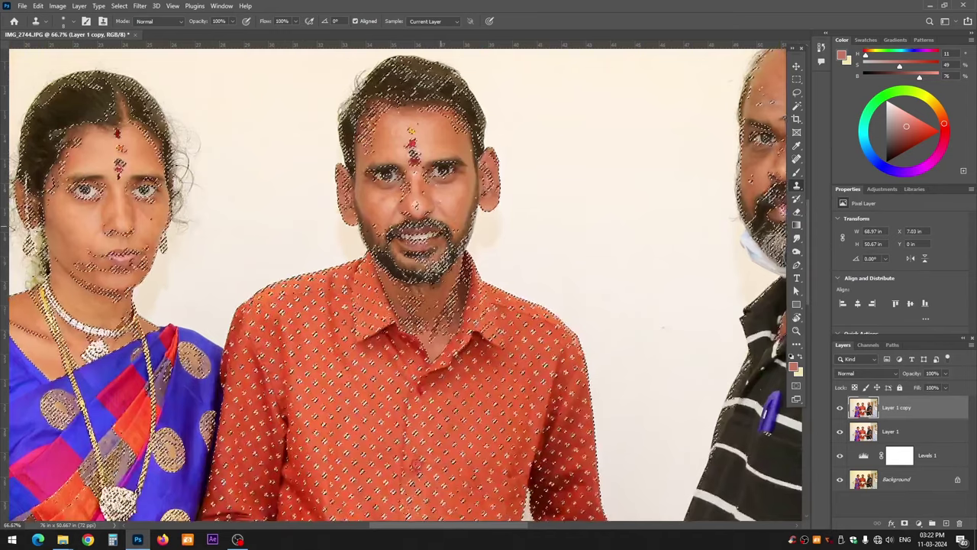
{"action": "key", "text": "q"}
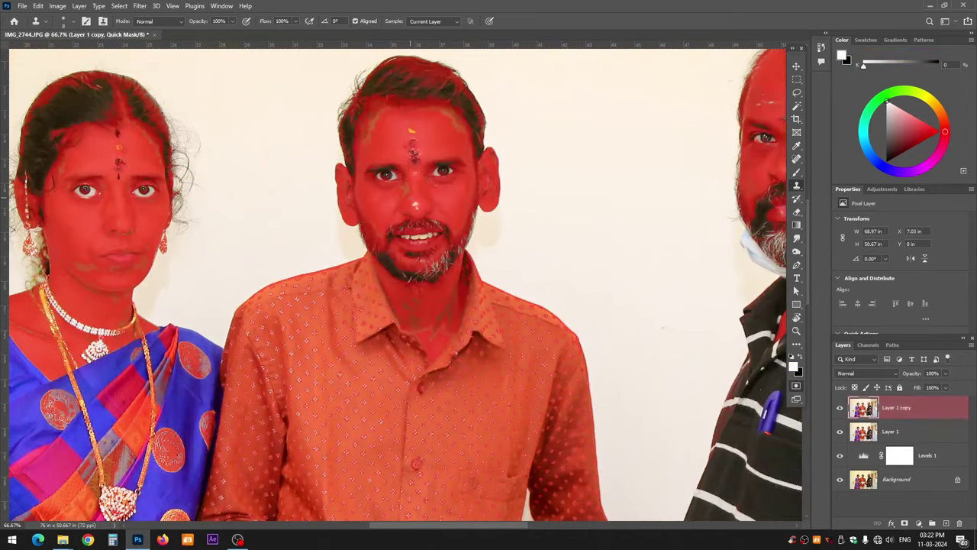
{"action": "key", "text": "b"}
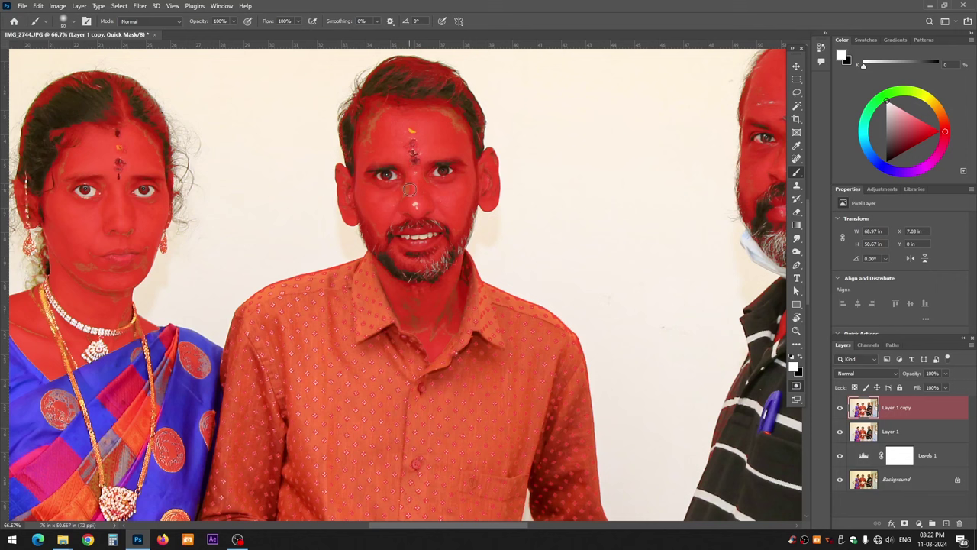
{"action": "key", "text": "x"}
{"action": "mouse_move", "coordinate": [382, 166]}
{"action": "left_mouse_down"}
{"action": "mouse_move", "coordinate": [389, 174]}
{"action": "mouse_move", "coordinate": [447, 113]}
{"action": "mouse_move", "coordinate": [464, 165]}
{"action": "left_mouse_up"}
{"action": "left_click", "coordinate": [443, 175]}
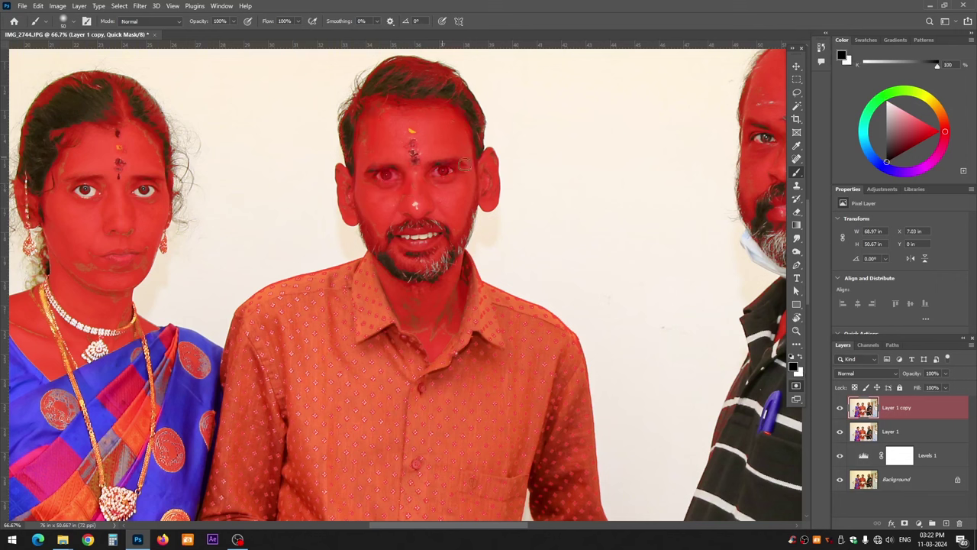
{"action": "left_click", "coordinate": [409, 208]}
Fill the mask gaps on the woman's eye and chin.
{"action": "mouse_move", "coordinate": [58, 186]}
{"action": "left_mouse_down"}
{"action": "mouse_move", "coordinate": [112, 260]}
{"action": "mouse_move", "coordinate": [190, 271]}
{"action": "left_mouse_up"}
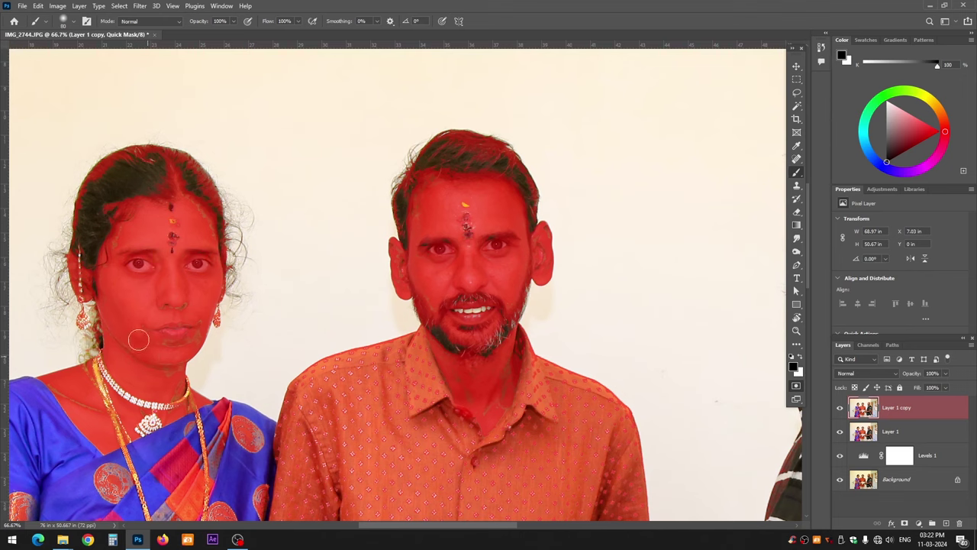
{"action": "left_click_drag", "start_coordinate": [138, 338], "coordinate": [190, 341]}
{"action": "scroll", "coordinate": [191, 341], "scroll_direction": "up", "scroll_amount": 2}
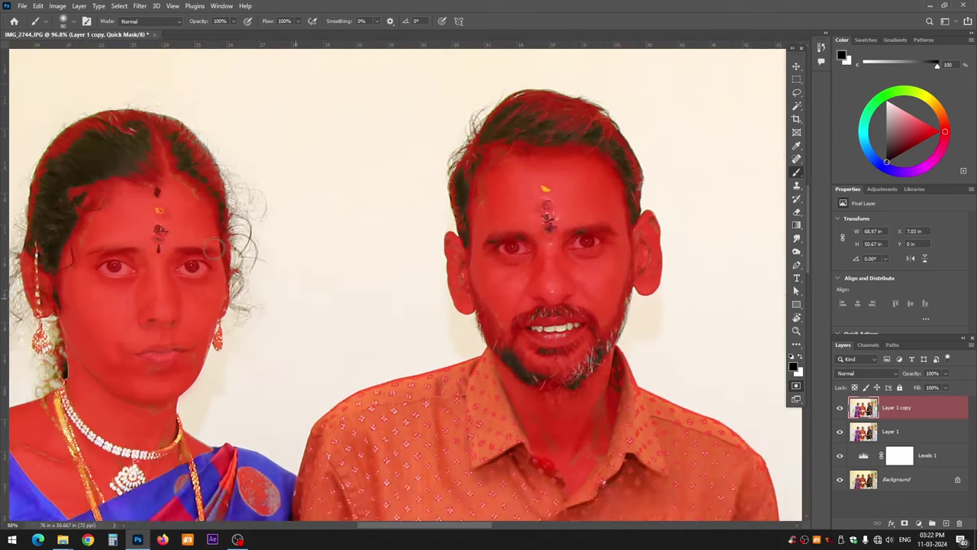
{"action": "scroll", "coordinate": [191, 341], "scroll_direction": "down", "scroll_amount": 3}
Fill the second man's forehead patch, eyes and beard below the lips.
{"action": "left_click_drag", "start_coordinate": [519, 270], "coordinate": [238, 273]}
{"action": "left_click_drag", "start_coordinate": [574, 189], "coordinate": [574, 220]}
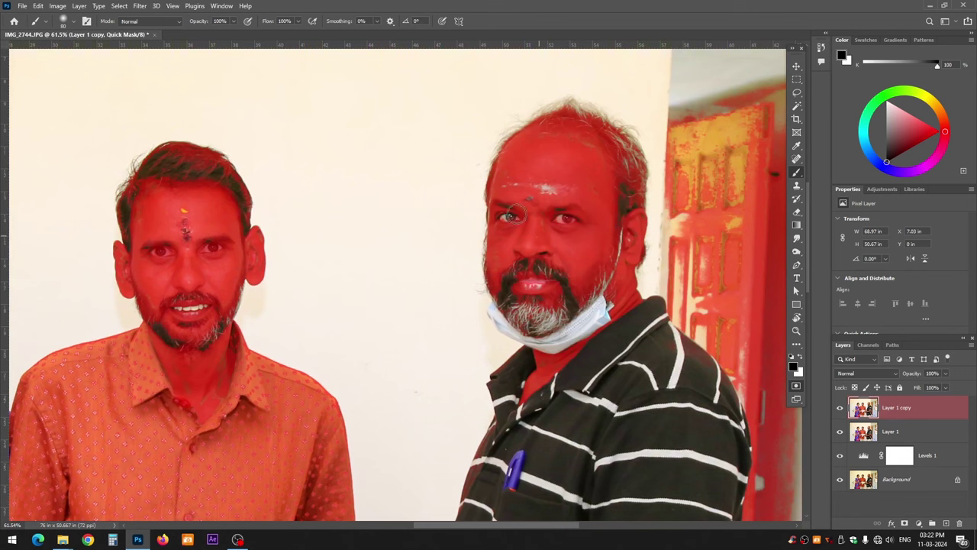
{"action": "left_click_drag", "start_coordinate": [503, 217], "coordinate": [516, 218]}
{"action": "left_click_drag", "start_coordinate": [569, 292], "coordinate": [527, 319]}
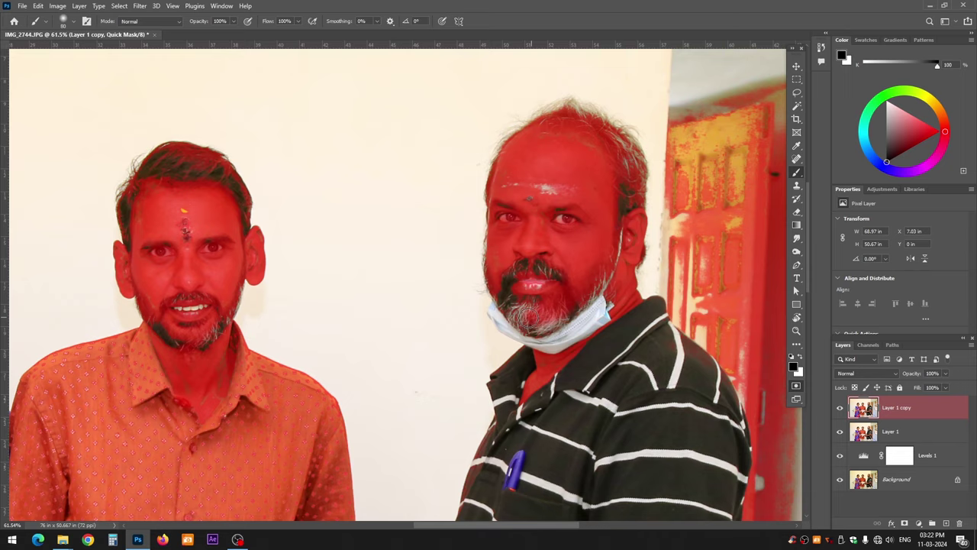
{"action": "scroll", "coordinate": [594, 267], "scroll_direction": "down", "scroll_amount": 3}
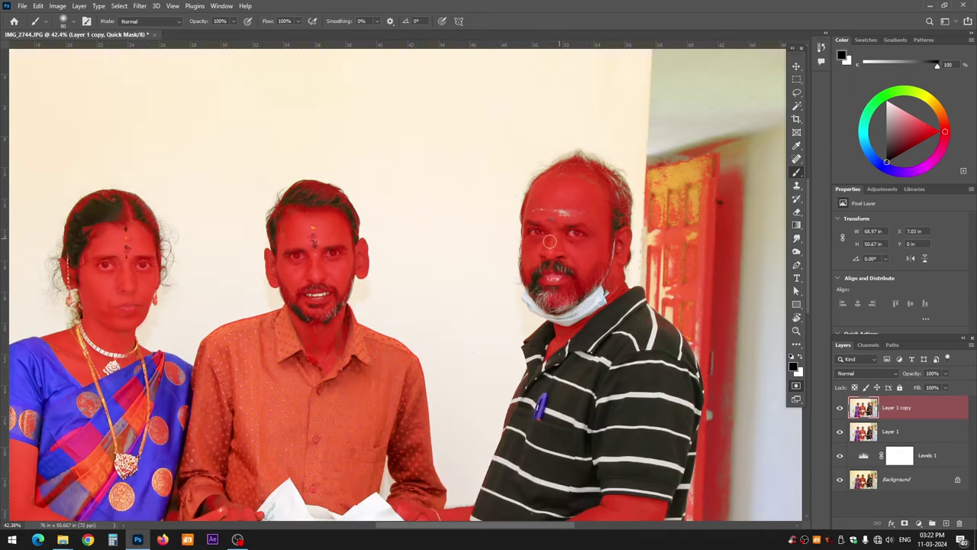
{"action": "scroll", "coordinate": [600, 271], "scroll_direction": "up", "scroll_amount": 3}
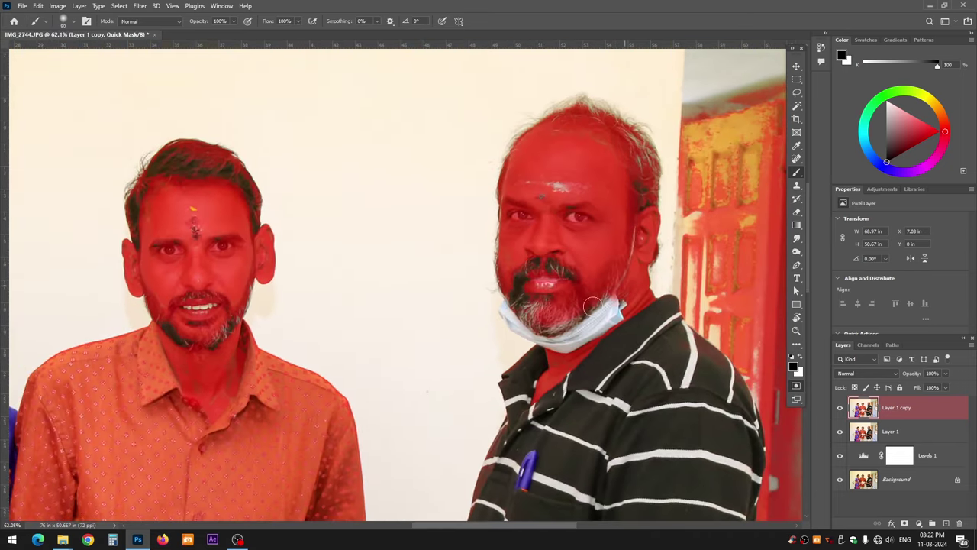
With a smaller white brush, erase the man's and woman's forehead marks from the mask.
{"action": "left_click_drag", "start_coordinate": [524, 317], "coordinate": [596, 325]}
{"action": "scroll", "coordinate": [295, 229], "scroll_direction": "up", "scroll_amount": 3}
{"action": "scroll", "coordinate": [295, 229], "scroll_direction": "up", "scroll_amount": 2}
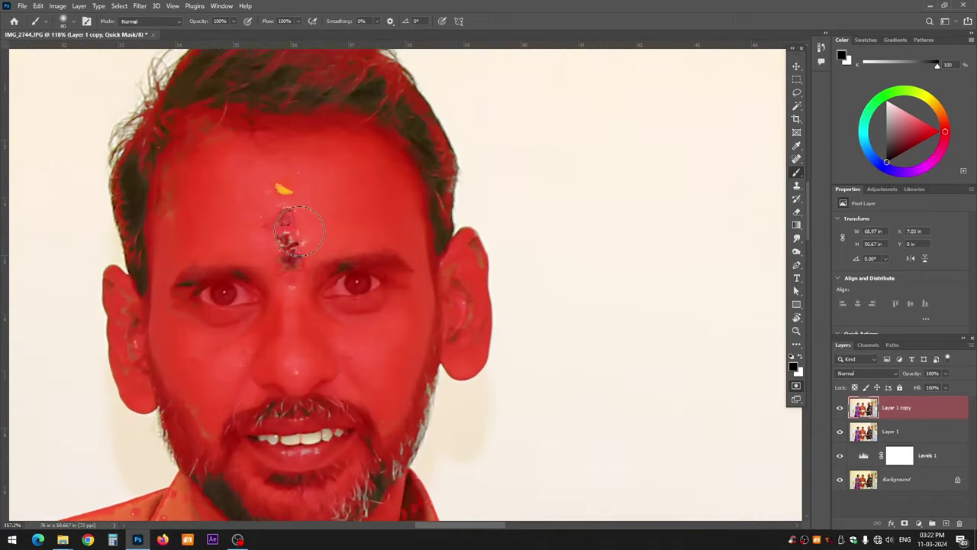
{"action": "key", "text": "bracketleft"}
{"action": "key", "text": "bracketleft"}
{"action": "key", "text": "bracketleft"}
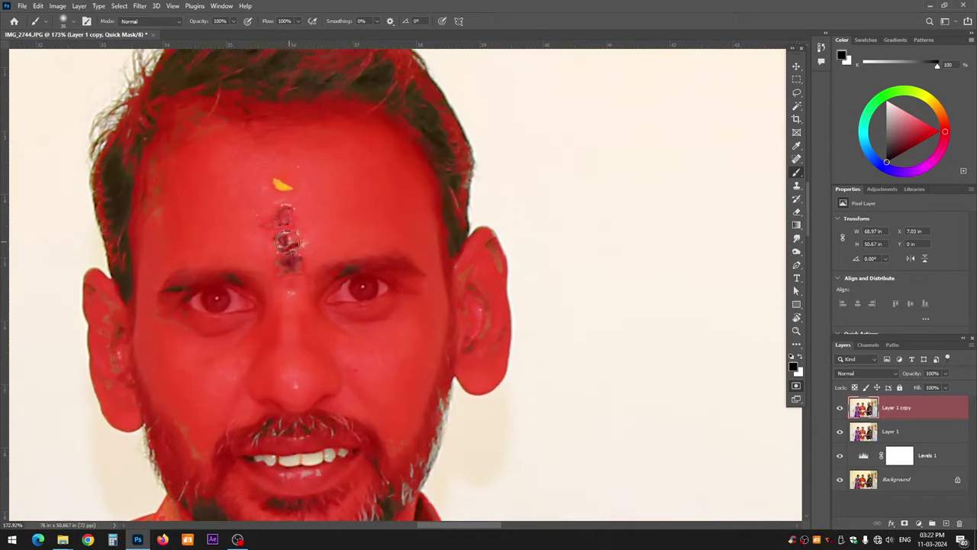
{"action": "key", "text": "x"}
{"action": "mouse_move", "coordinate": [286, 246]}
{"action": "left_mouse_down"}
{"action": "mouse_move", "coordinate": [288, 217]}
{"action": "mouse_move", "coordinate": [287, 256]}
{"action": "left_mouse_up"}
{"action": "scroll", "coordinate": [286, 252], "scroll_direction": "down", "scroll_amount": 2}
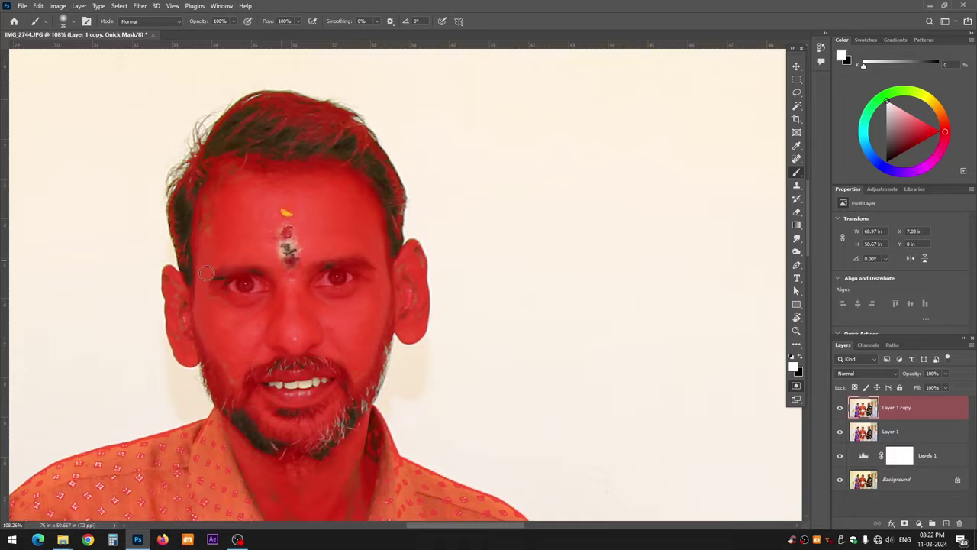
{"action": "left_click_drag", "start_coordinate": [174, 260], "coordinate": [503, 256]}
{"action": "scroll", "coordinate": [157, 271], "scroll_direction": "down", "scroll_amount": 2}
{"action": "left_click_drag", "start_coordinate": [152, 237], "coordinate": [162, 250]}
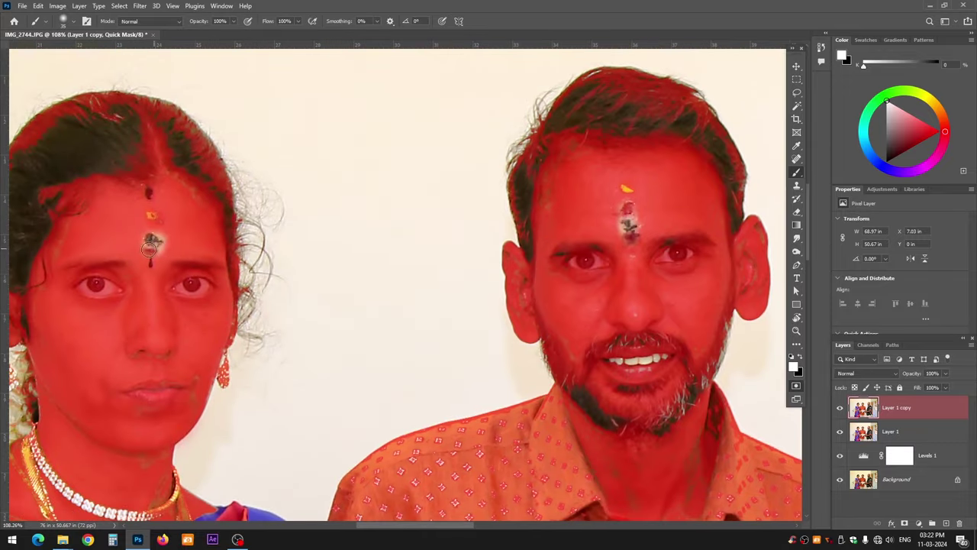
{"action": "scroll", "coordinate": [160, 248], "scroll_direction": "down", "scroll_amount": 3}
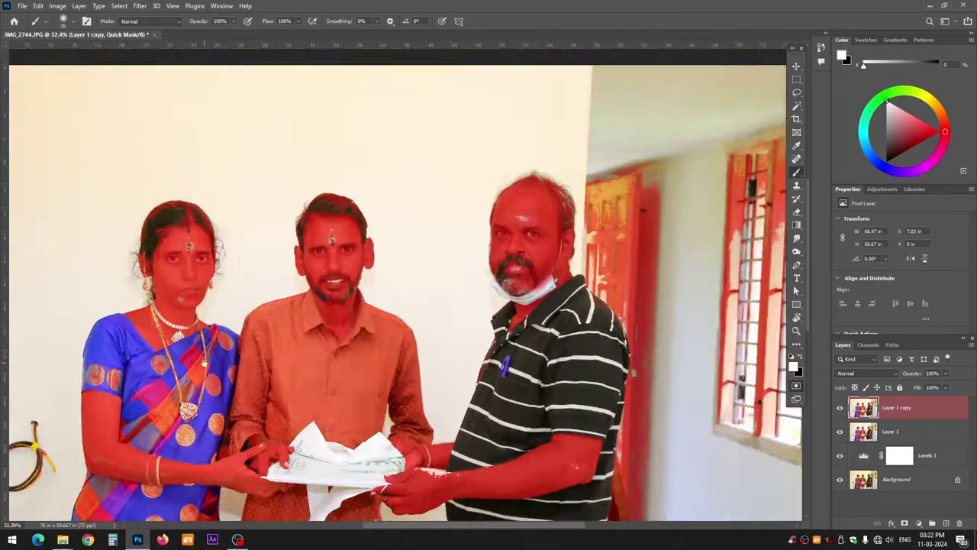
{"action": "scroll", "coordinate": [213, 252], "scroll_direction": "up", "scroll_amount": 1}
{"action": "key", "text": "x"}
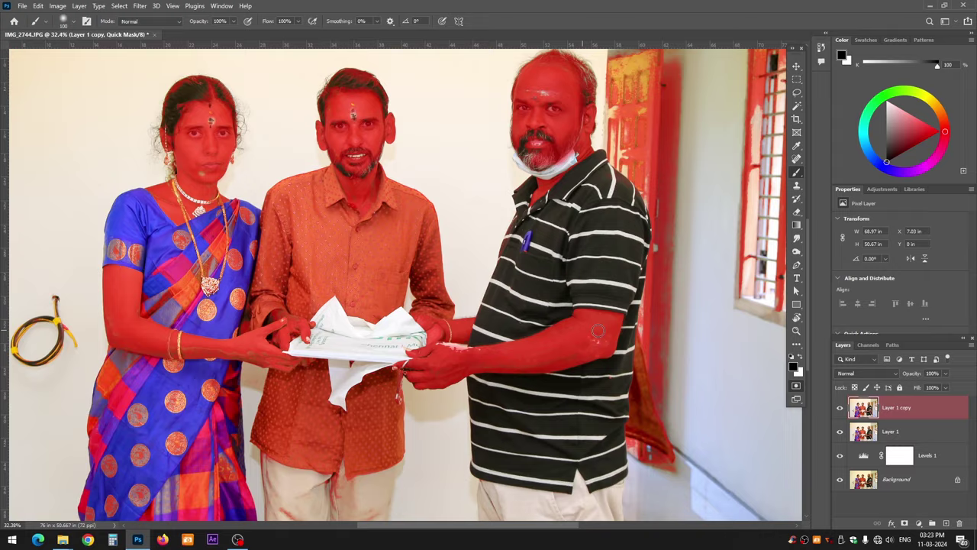
Exit Quick Mask and feather the skin selection by 25 pixels.
{"action": "scroll", "coordinate": [598, 330], "scroll_direction": "up", "scroll_amount": 1}
{"action": "scroll", "coordinate": [538, 262], "scroll_direction": "up", "scroll_amount": 1}
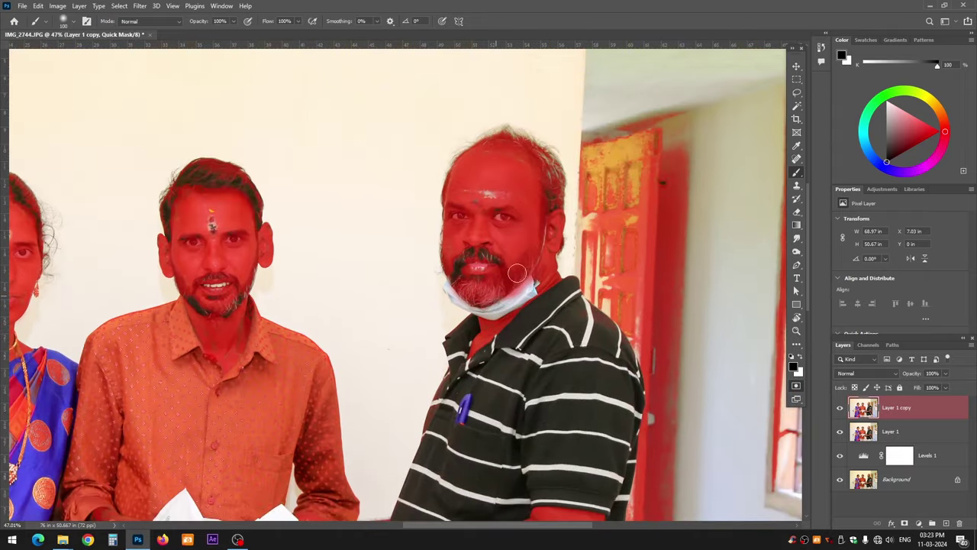
{"action": "key", "text": "q"}
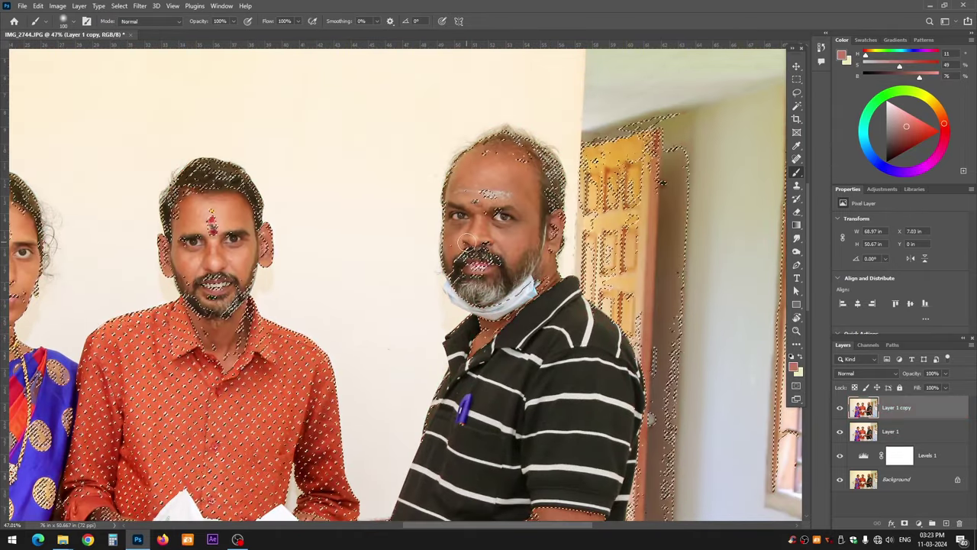
{"action": "key", "text": "shift+F6"}
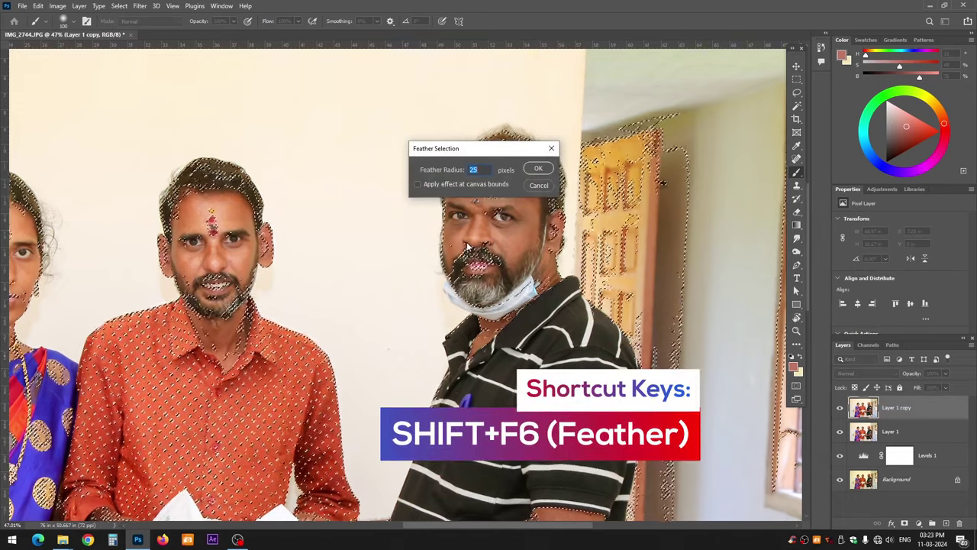
{"action": "key", "text": "Return"}
{"action": "scroll", "coordinate": [467, 244], "scroll_direction": "down", "scroll_amount": 1}
{"action": "scroll", "coordinate": [467, 244], "scroll_direction": "down", "scroll_amount": 1}
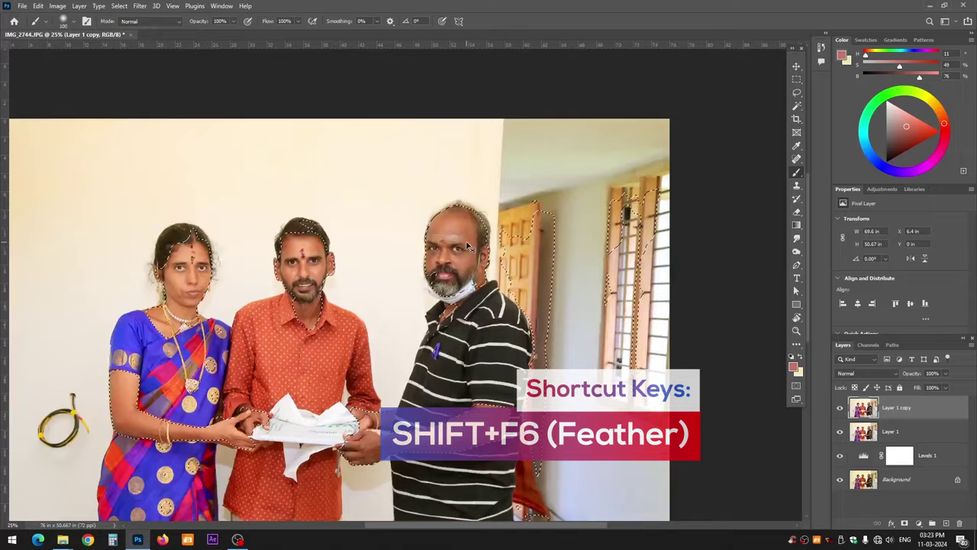
{"action": "scroll", "coordinate": [467, 244], "scroll_direction": "up", "scroll_amount": 1}
{"action": "scroll", "coordinate": [467, 244], "scroll_direction": "up", "scroll_amount": 1}
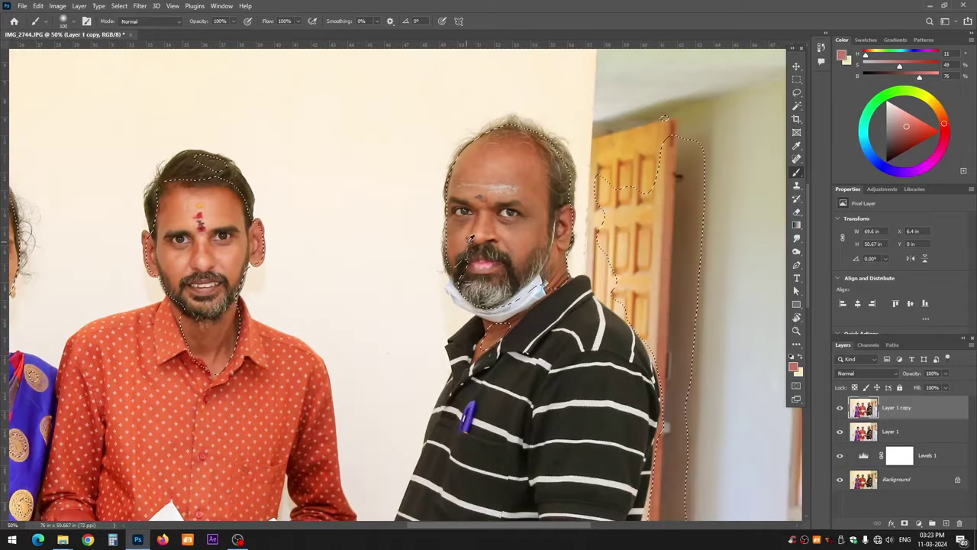
{"action": "key", "text": "alt+i"}
Apply Selective Color with the 'final correction levels' preset, reducing black in the Reds to -27%.
{"action": "key", "text": "a"}
{"action": "key", "text": "s"}
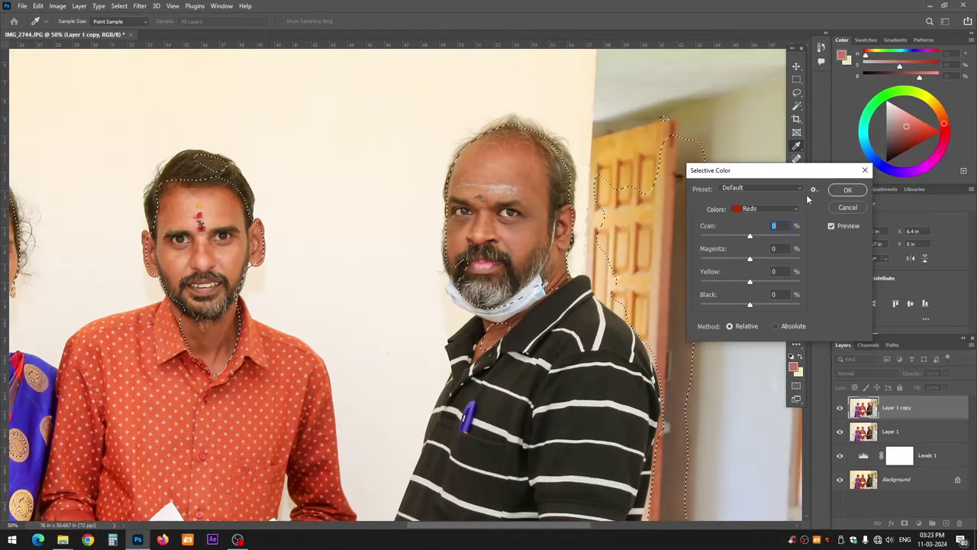
{"action": "left_click_drag", "start_coordinate": [750, 306], "coordinate": [738, 306]}
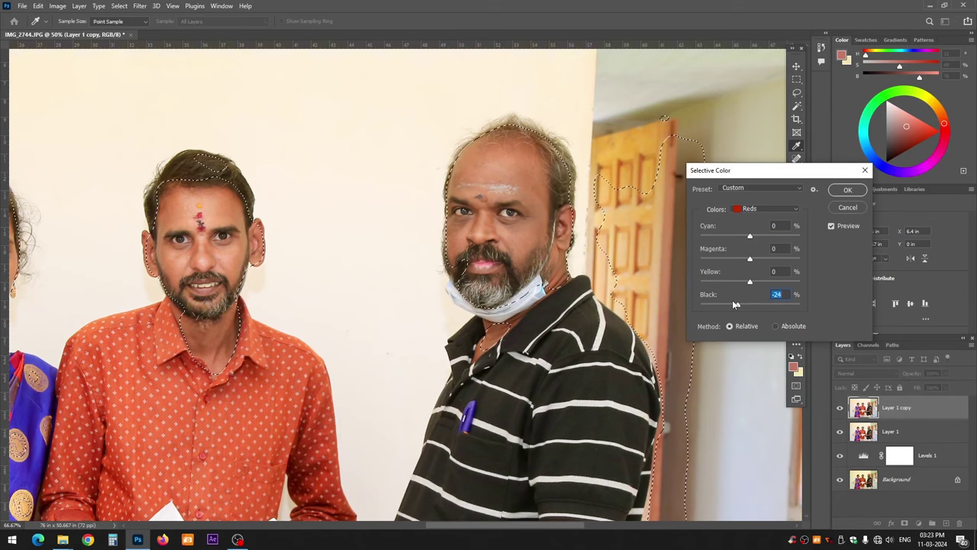
{"action": "key", "text": "ctrl+plus"}
{"action": "key", "text": "ctrl+minus"}
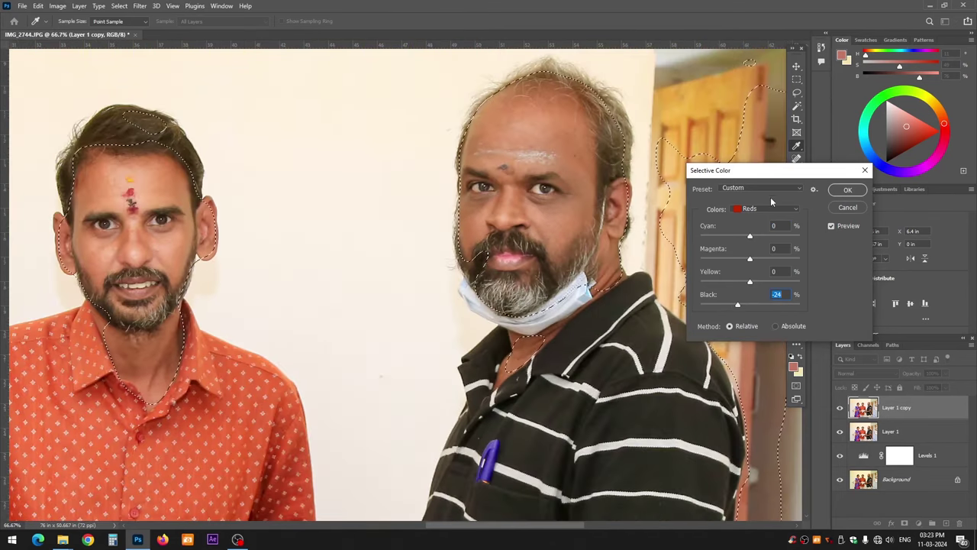
{"action": "left_click", "coordinate": [757, 188]}
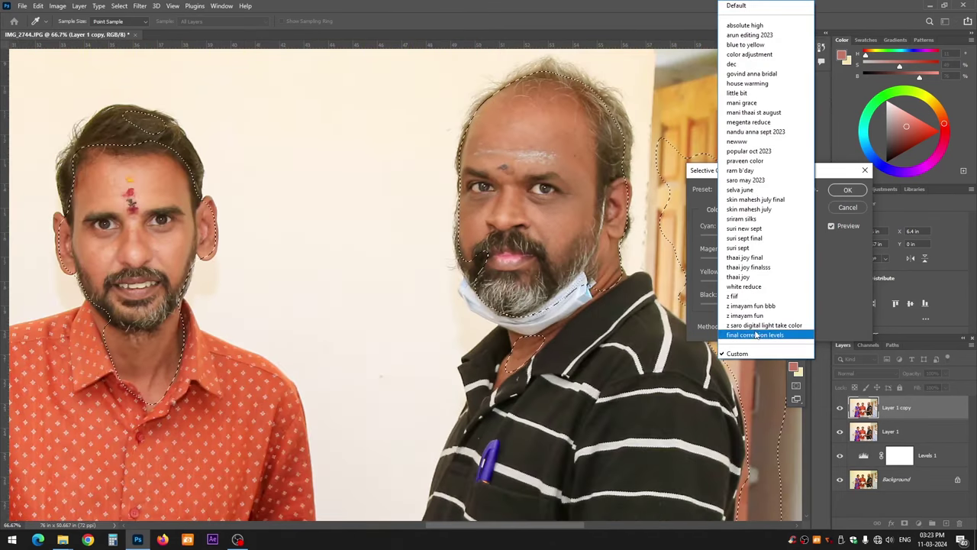
{"action": "left_click", "coordinate": [756, 336]}
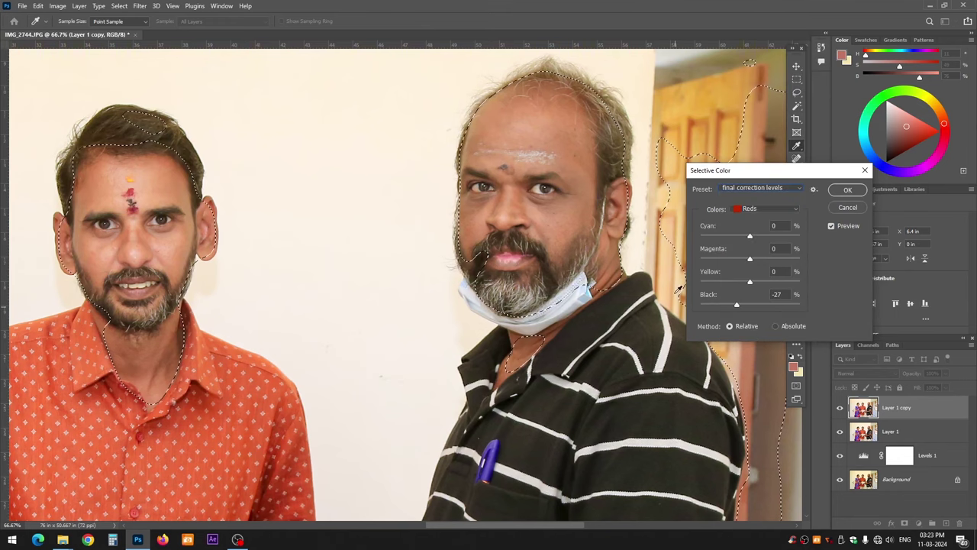
{"action": "key", "text": "ctrl+minus"}
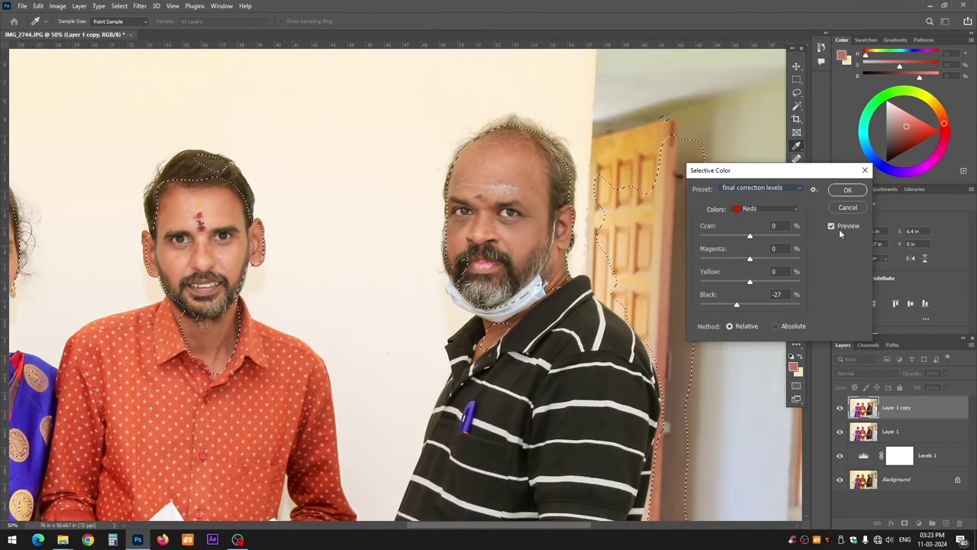
{"action": "left_click", "coordinate": [842, 228]}
{"action": "key", "text": "Return"}
{"action": "key", "text": "ctrl+minus"}
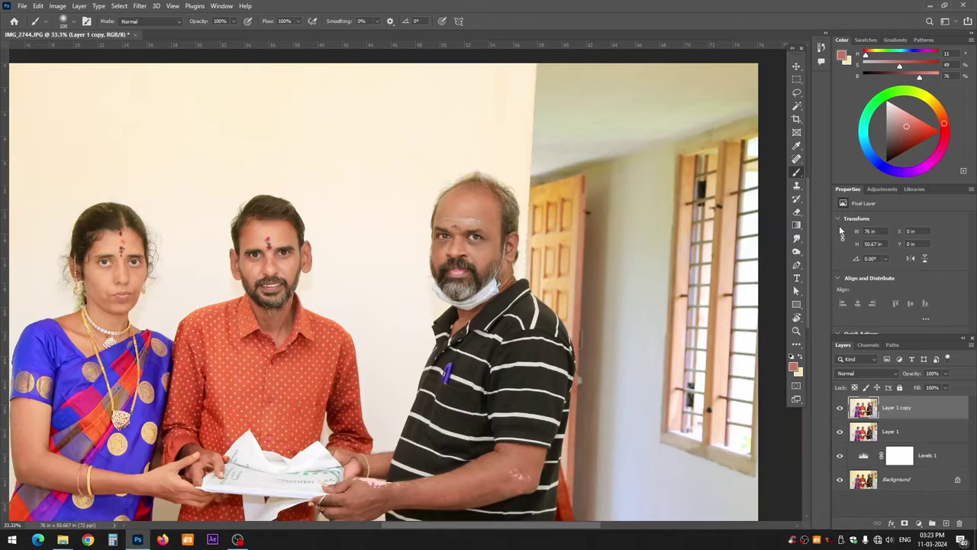
{"action": "key", "text": "ctrl+minus"}
Scroll around the photo to inspect the faces, then show the Filter menu.
{"action": "key", "text": "v"}
{"action": "scroll", "coordinate": [486, 277], "scroll_direction": "up", "scroll_amount": 6}
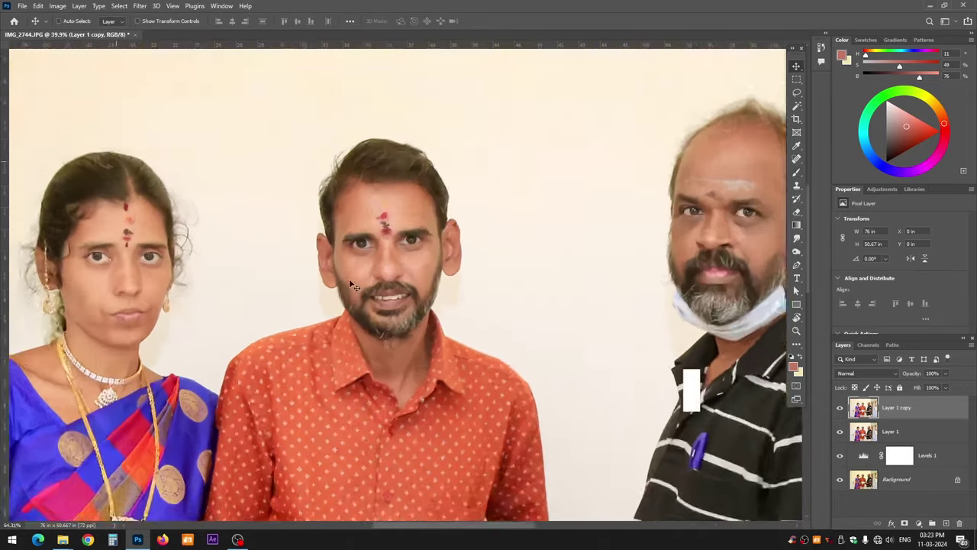
{"action": "scroll", "coordinate": [519, 313], "scroll_direction": "down", "scroll_amount": 2}
{"action": "scroll", "coordinate": [458, 290], "scroll_direction": "down", "scroll_amount": 1}
{"action": "scroll", "coordinate": [413, 271], "scroll_direction": "down", "scroll_amount": 1}
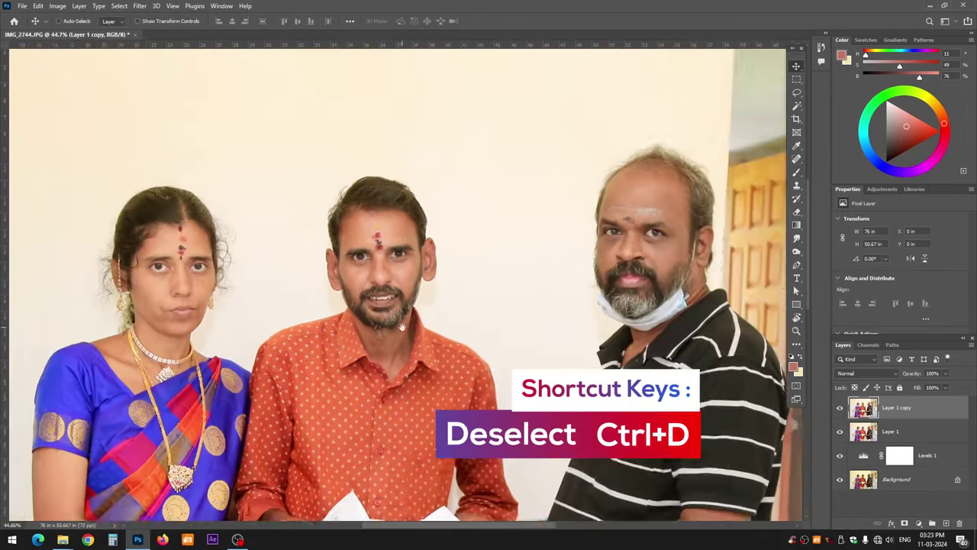
{"action": "scroll", "coordinate": [397, 252], "scroll_direction": "down", "scroll_amount": 2}
{"action": "scroll", "coordinate": [410, 245], "scroll_direction": "up", "scroll_amount": 1}
{"action": "scroll", "coordinate": [410, 245], "scroll_direction": "up", "scroll_amount": 1}
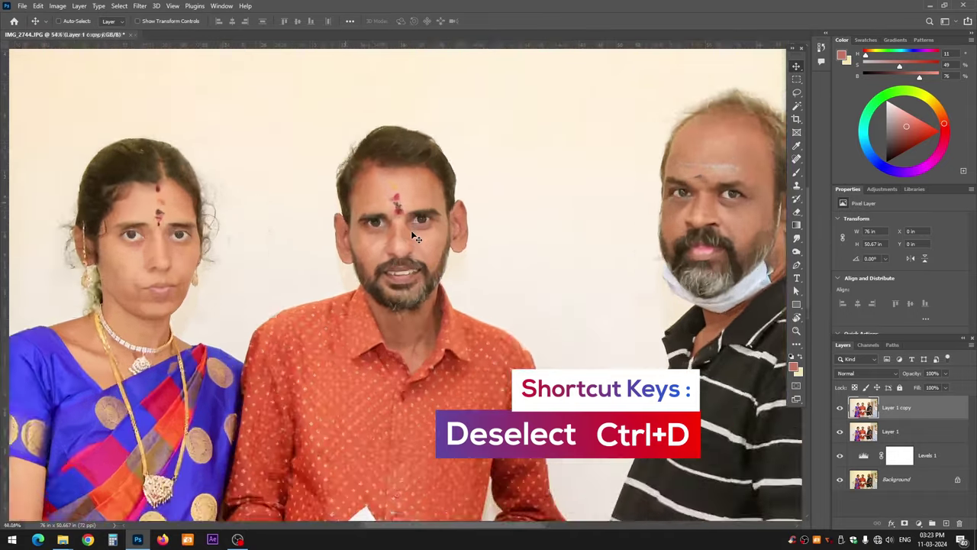
{"action": "scroll", "coordinate": [412, 255], "scroll_direction": "down", "scroll_amount": 2}
{"action": "scroll", "coordinate": [427, 260], "scroll_direction": "up", "scroll_amount": 1}
{"action": "left_click", "coordinate": [140, 6]}
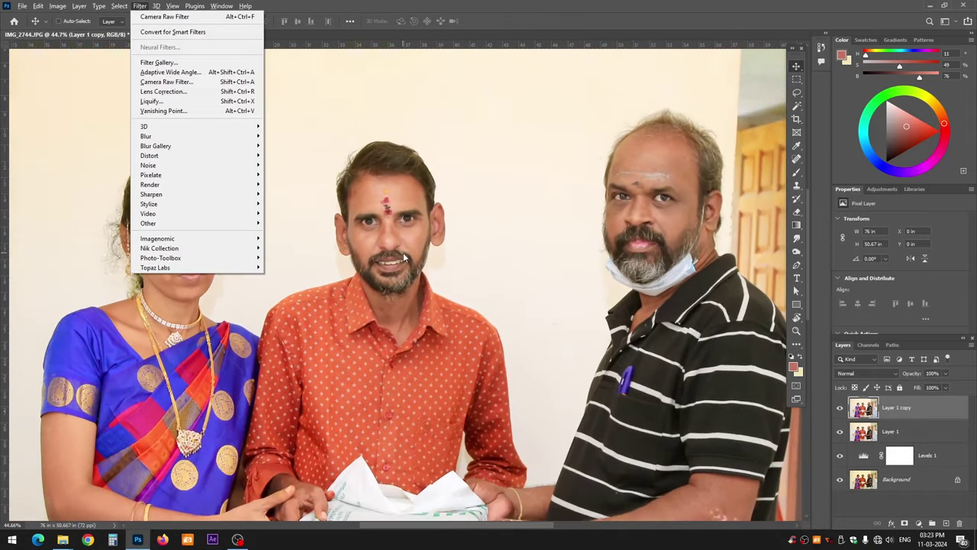
Launch SkinFiner, zoom its preview onto the middle man's face, and lower smoothing Amount to 54.
{"action": "mouse_move", "coordinate": [155, 267]}
{"action": "left_click", "coordinate": [284, 257]}
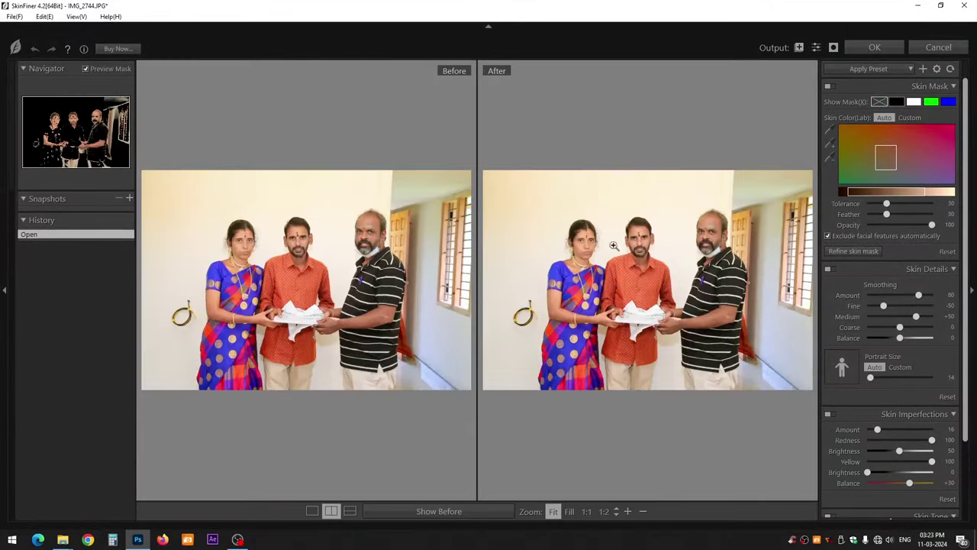
{"action": "left_click", "coordinate": [631, 243]}
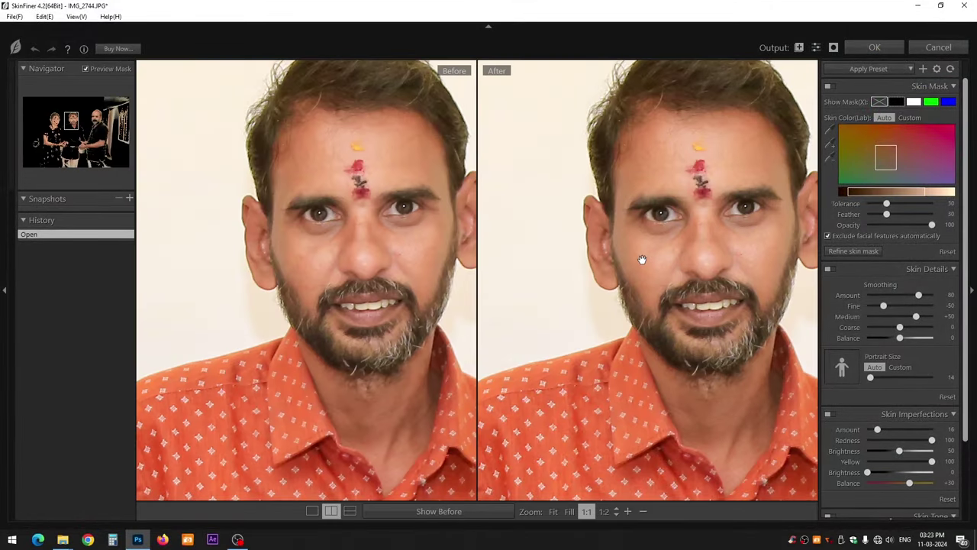
{"action": "left_click_drag", "start_coordinate": [642, 259], "coordinate": [613, 272]}
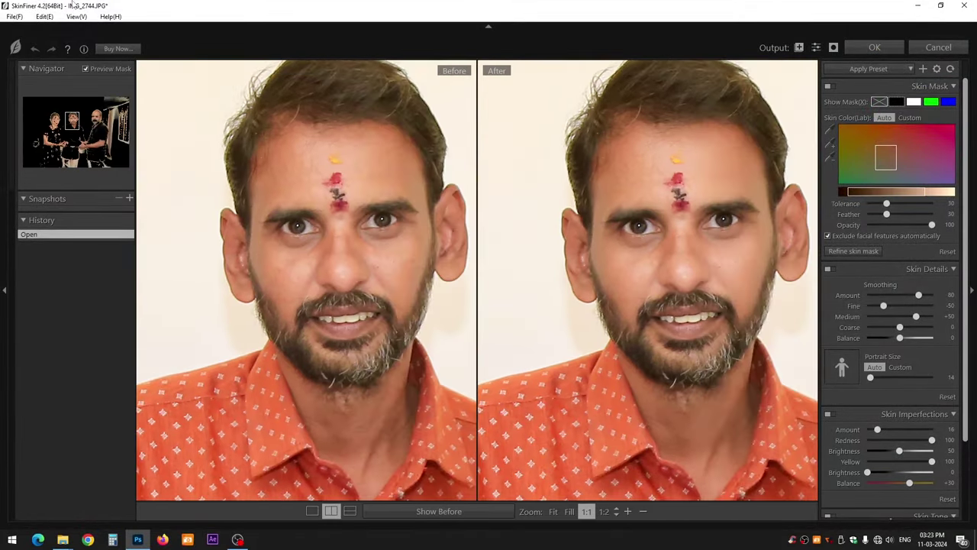
{"action": "left_click_drag", "start_coordinate": [725, 377], "coordinate": [847, 405]}
{"action": "key", "text": "ctrl+plus"}
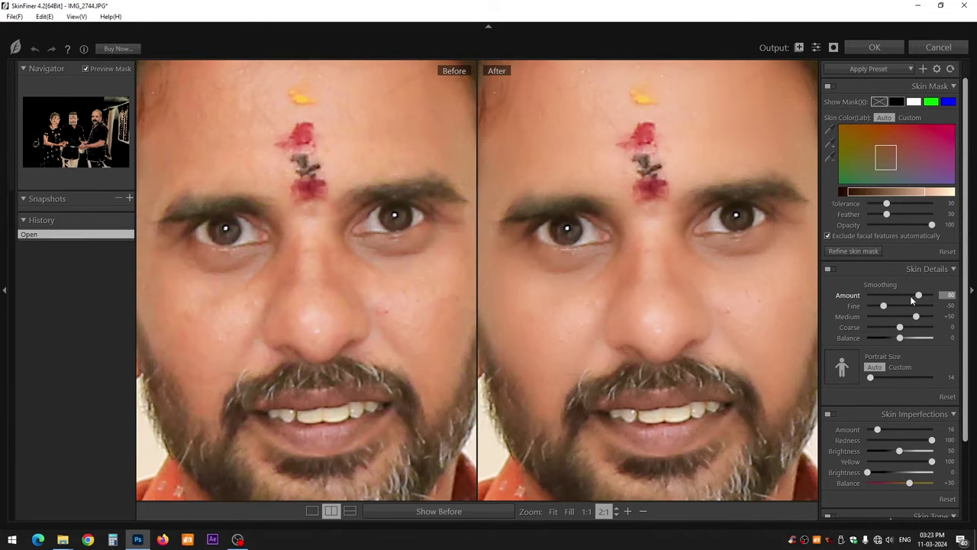
{"action": "mouse_move", "coordinate": [918, 294]}
{"action": "left_mouse_down"}
{"action": "mouse_move", "coordinate": [873, 297]}
{"action": "mouse_move", "coordinate": [906, 295]}
{"action": "mouse_move", "coordinate": [887, 305]}
{"action": "left_mouse_up"}
{"action": "key", "text": "ctrl+1"}
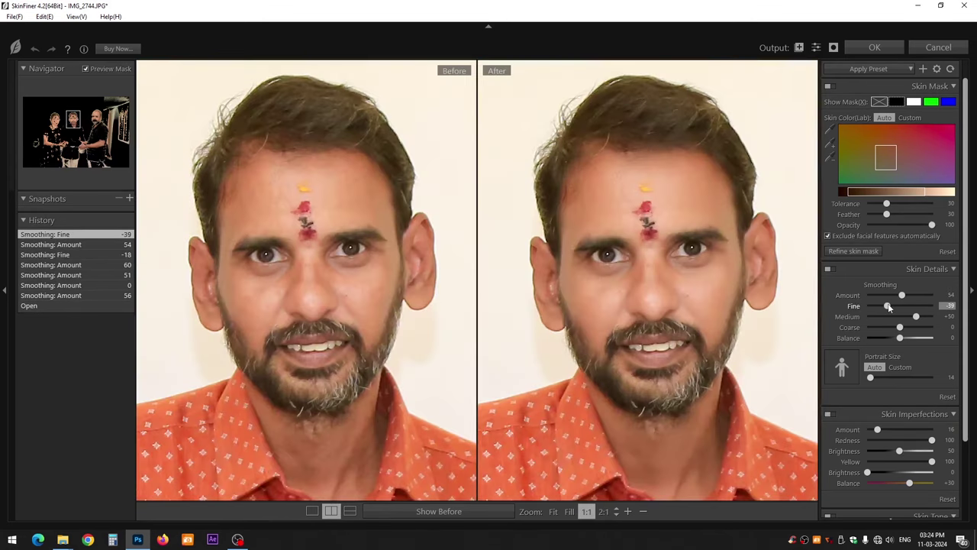
Set smoothing Fine to -39 and skin tone Brightness +1, Highlight +7, Contrast +24.
{"action": "scroll", "coordinate": [902, 355], "scroll_direction": "down", "scroll_amount": 2}
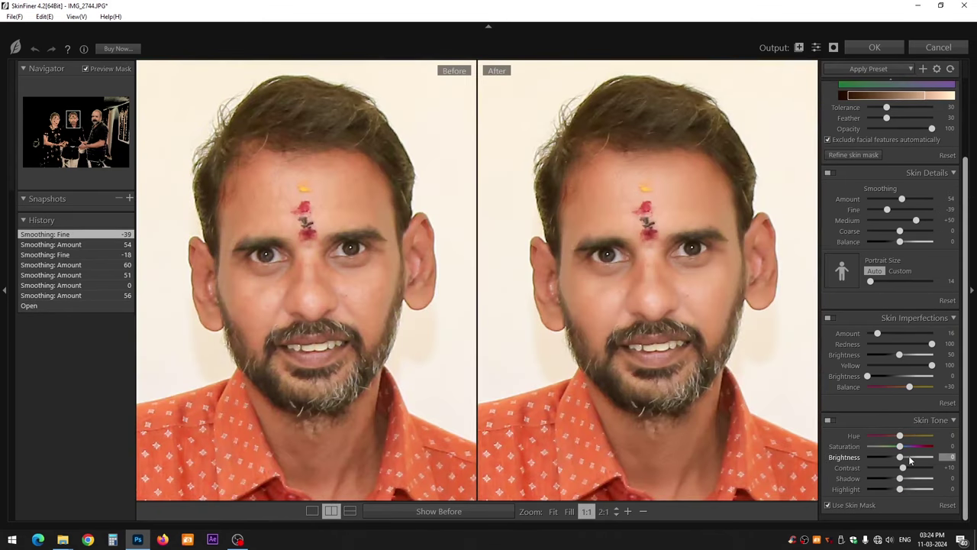
{"action": "mouse_move", "coordinate": [899, 456]}
{"action": "left_mouse_down"}
{"action": "mouse_move", "coordinate": [910, 457]}
{"action": "mouse_move", "coordinate": [900, 456]}
{"action": "mouse_move", "coordinate": [898, 488]}
{"action": "mouse_move", "coordinate": [910, 474]}
{"action": "left_mouse_up"}
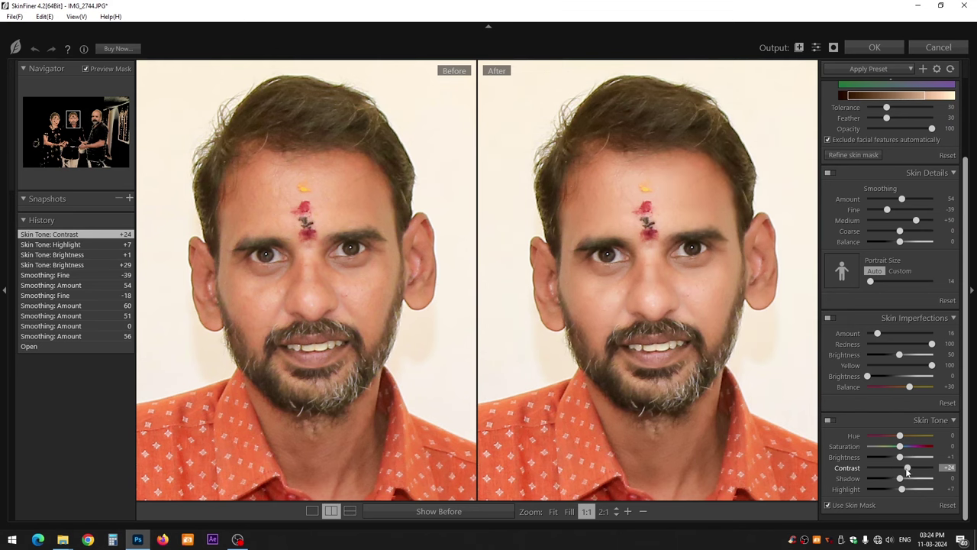
{"action": "scroll", "coordinate": [630, 314], "scroll_direction": "down", "scroll_amount": 2}
{"action": "scroll", "coordinate": [675, 315], "scroll_direction": "up", "scroll_amount": 1}
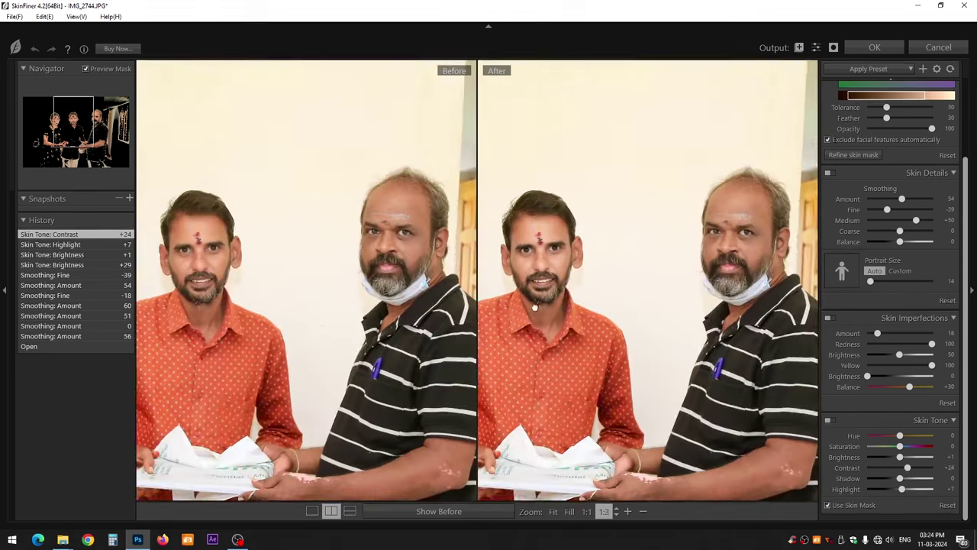
{"action": "scroll", "coordinate": [718, 267], "scroll_direction": "up", "scroll_amount": 1}
{"action": "scroll", "coordinate": [717, 267], "scroll_direction": "up", "scroll_amount": 1}
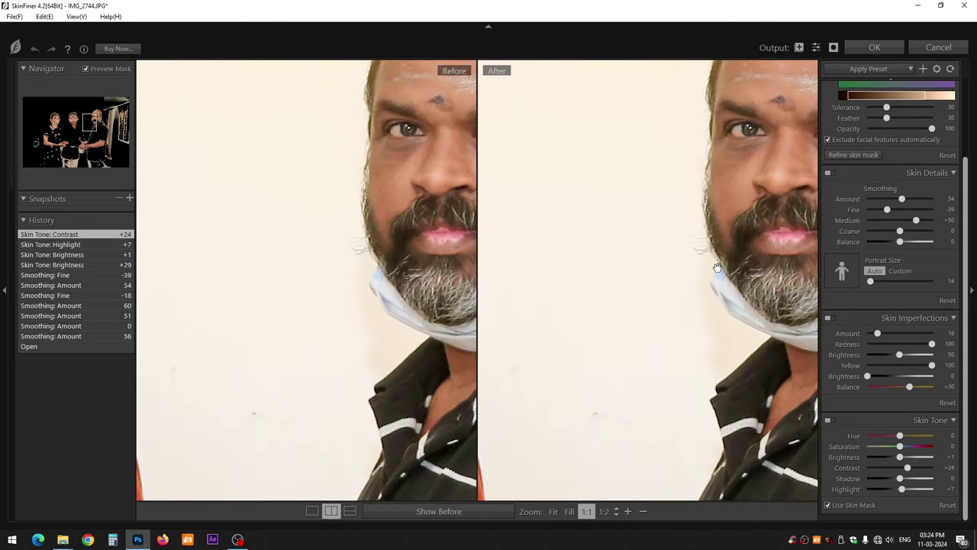
{"action": "left_click_drag", "start_coordinate": [735, 262], "coordinate": [654, 340]}
{"action": "scroll", "coordinate": [654, 340], "scroll_direction": "down", "scroll_amount": 1}
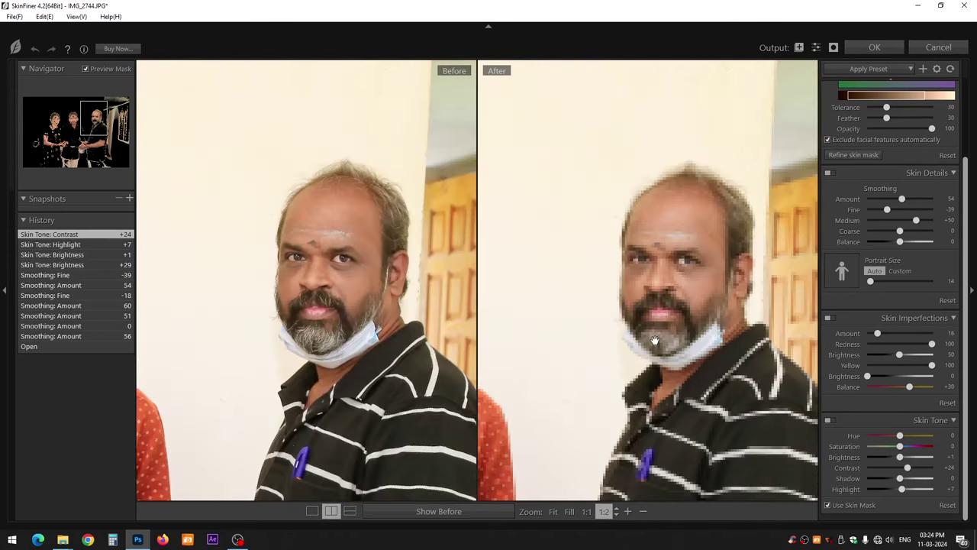
{"action": "scroll", "coordinate": [654, 341], "scroll_direction": "down", "scroll_amount": 1}
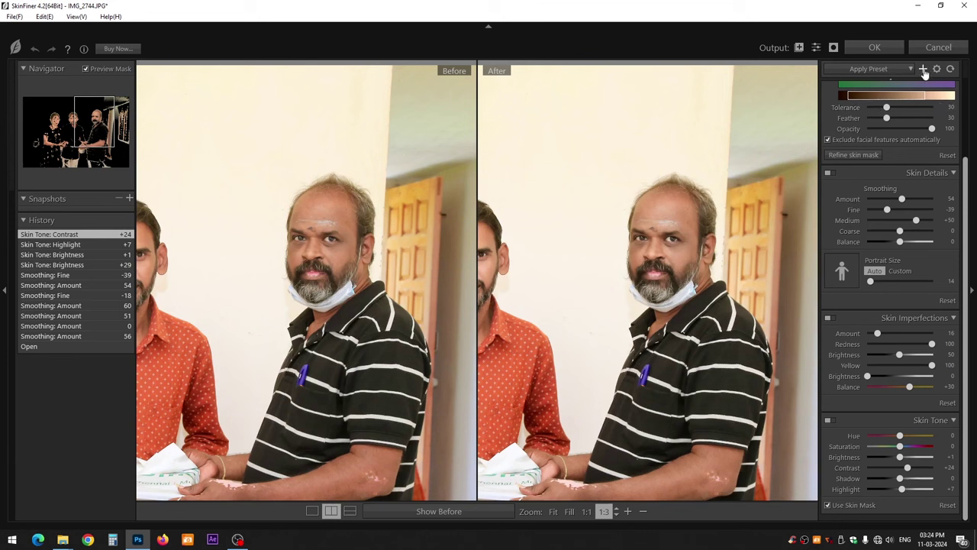
Save the current SkinFiner settings as a new preset named tutorial.
{"action": "left_click", "coordinate": [924, 70]}
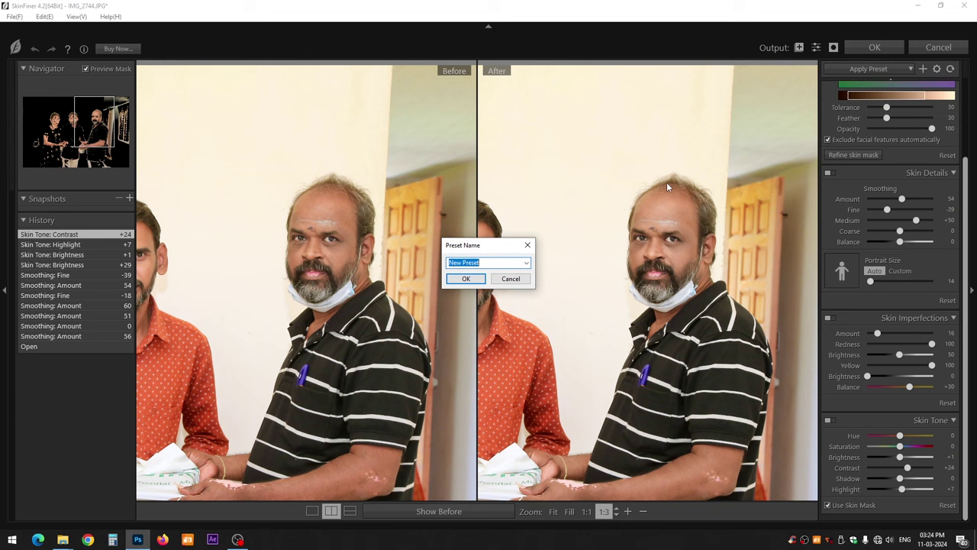
{"action": "type", "text": "tutorial"}
{"action": "key", "text": "Return"}
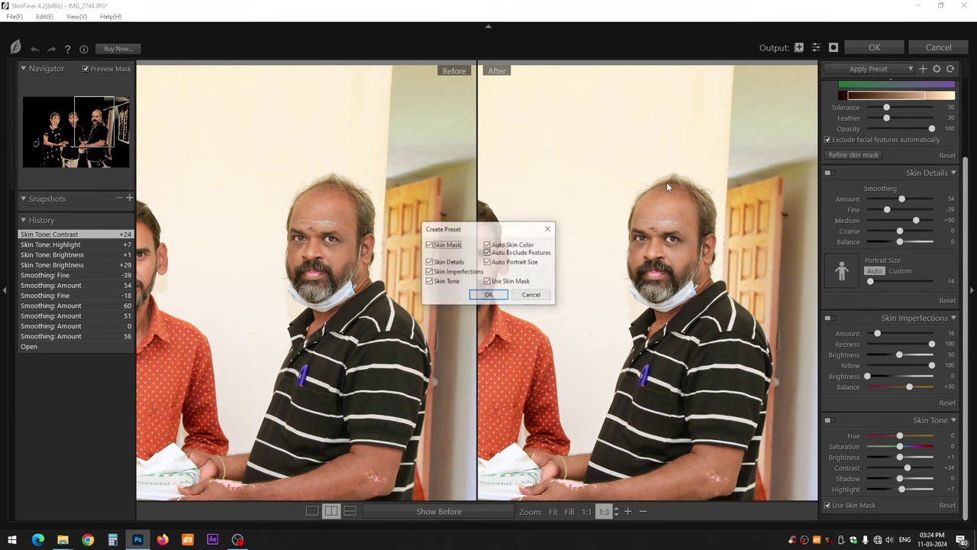
{"action": "left_click", "coordinate": [480, 296]}
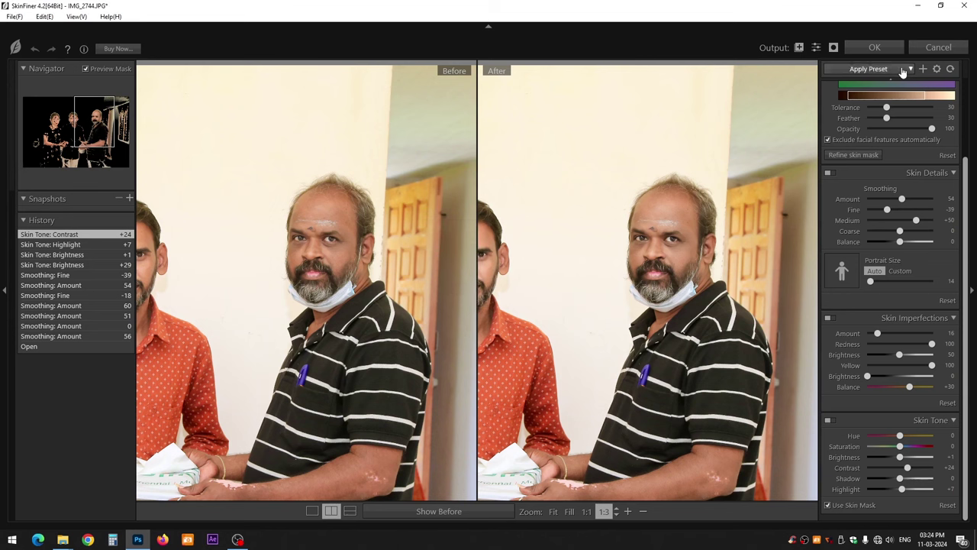
Apply the tutorial preset from the Apply Preset list.
{"action": "left_click", "coordinate": [874, 69]}
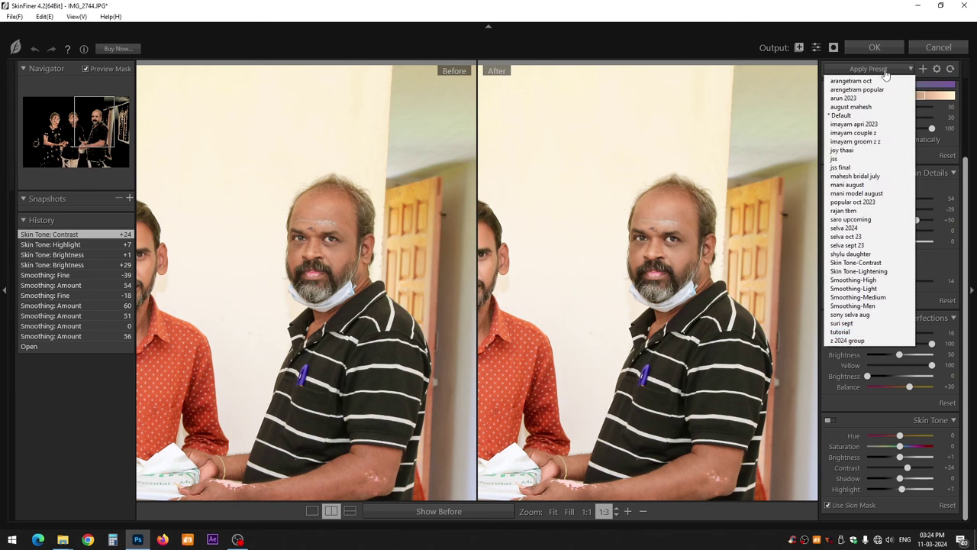
{"action": "left_click", "coordinate": [847, 333]}
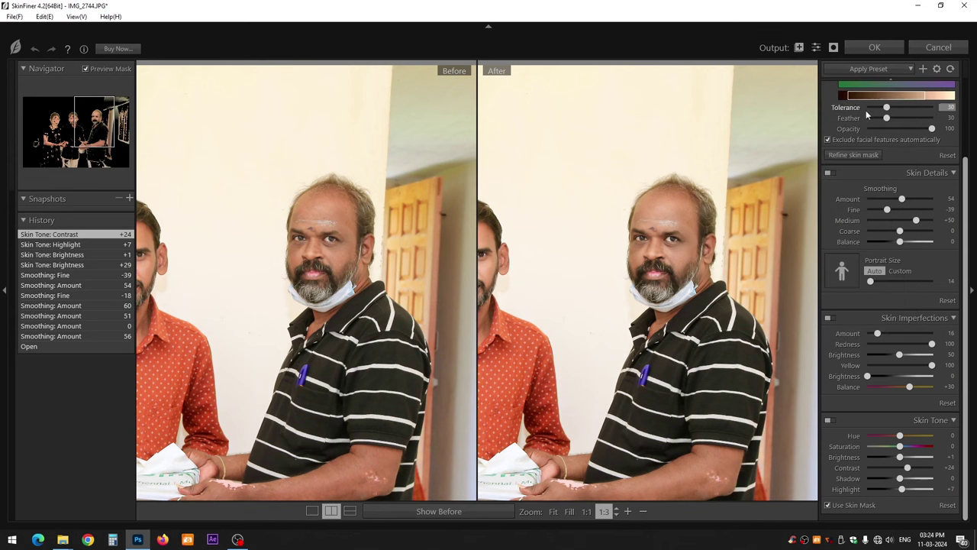
{"action": "scroll", "coordinate": [707, 226], "scroll_direction": "up", "scroll_amount": 2}
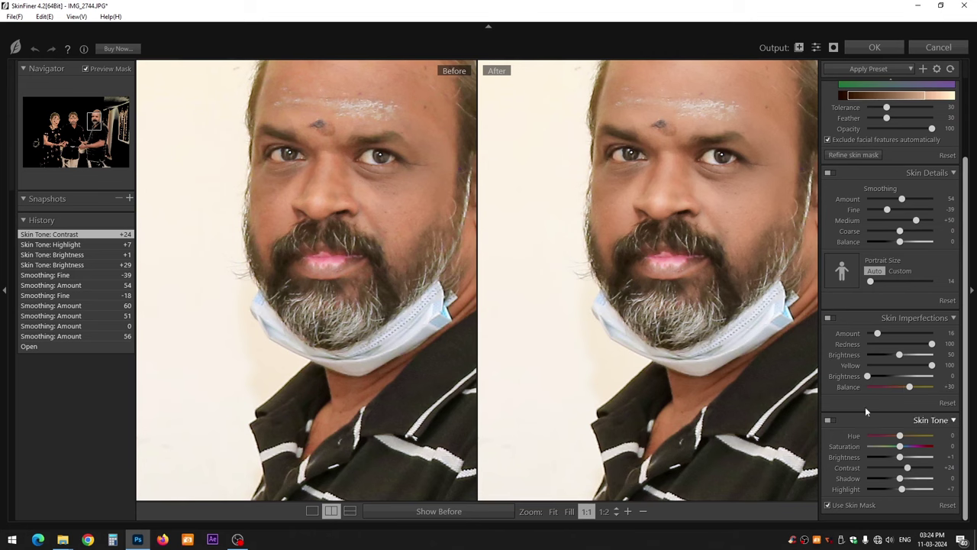
Render SkinFiner onto Layer 1 copy and bring all three faces into view.
{"action": "left_click", "coordinate": [874, 48]}
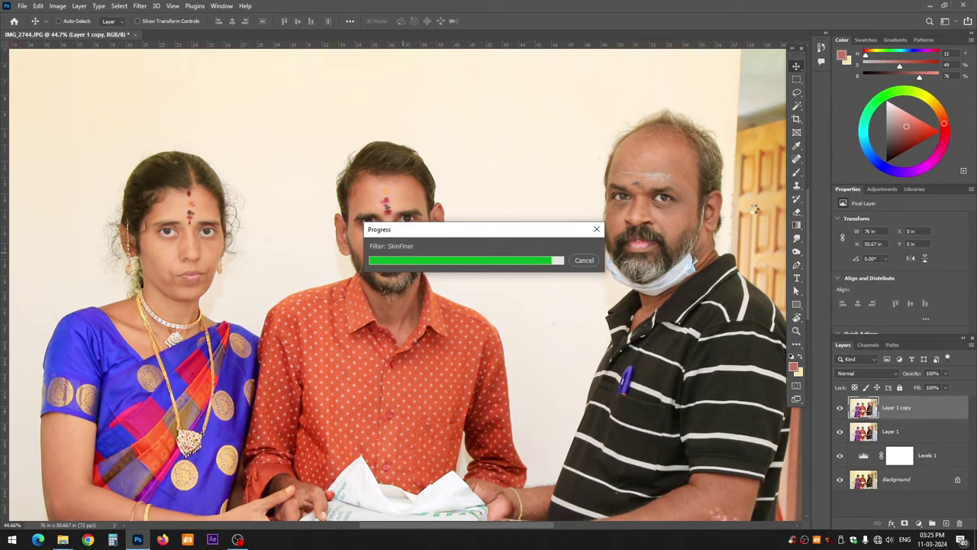
{"action": "scroll", "coordinate": [406, 251], "scroll_direction": "up", "scroll_amount": 5}
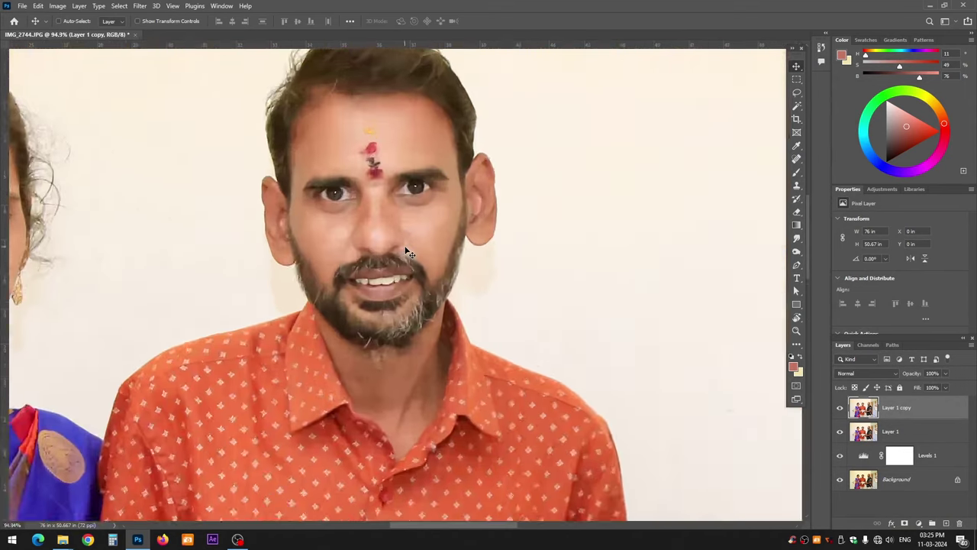
{"action": "scroll", "coordinate": [406, 252], "scroll_direction": "down", "scroll_amount": 2}
{"action": "scroll", "coordinate": [406, 251], "scroll_direction": "down", "scroll_amount": 2}
{"action": "scroll", "coordinate": [406, 251], "scroll_direction": "down", "scroll_amount": 1}
{"action": "scroll", "coordinate": [406, 252], "scroll_direction": "up", "scroll_amount": 1}
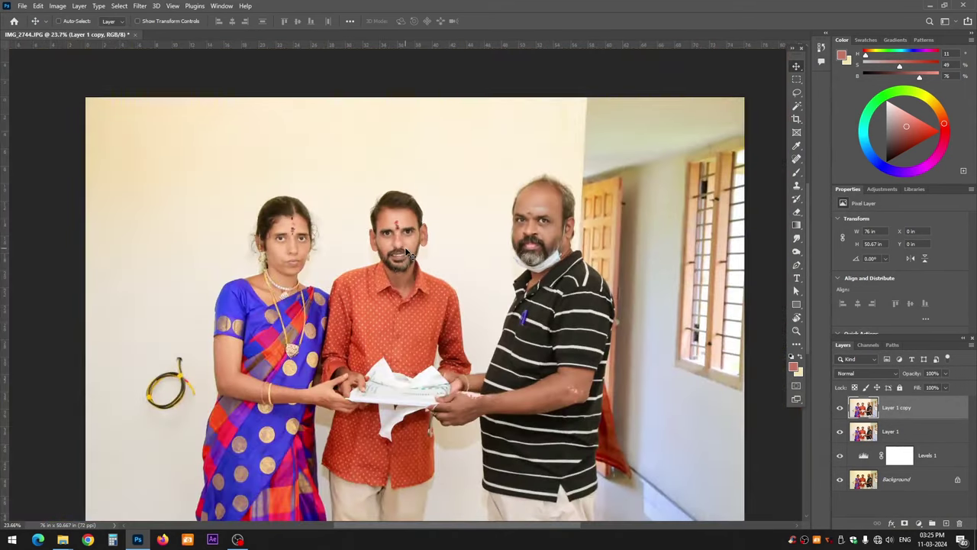
{"action": "scroll", "coordinate": [406, 252], "scroll_direction": "up", "scroll_amount": 1}
{"action": "scroll", "coordinate": [406, 252], "scroll_direction": "up", "scroll_amount": 1}
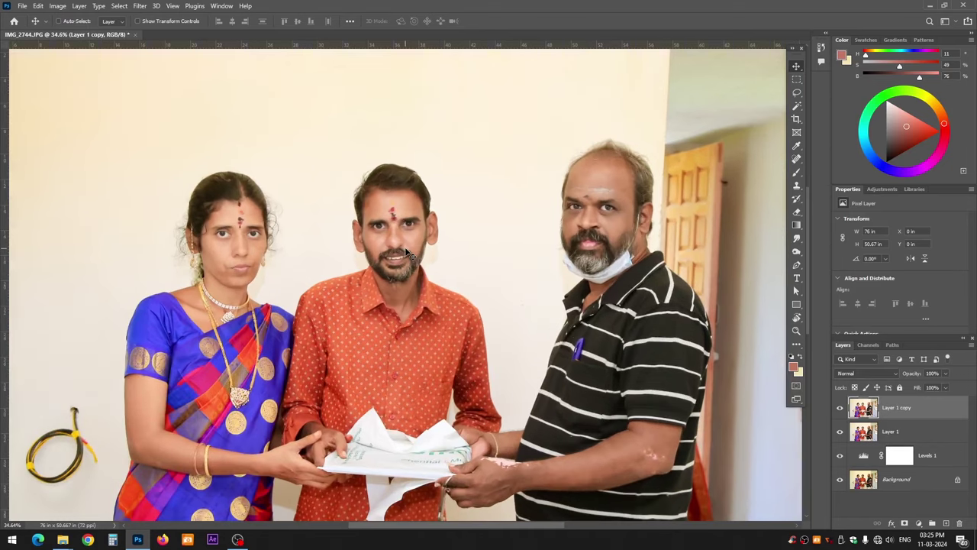
{"action": "scroll", "coordinate": [406, 252], "scroll_direction": "up", "scroll_amount": 1}
{"action": "scroll", "coordinate": [406, 252], "scroll_direction": "up", "scroll_amount": 1}
{"action": "scroll", "coordinate": [406, 252], "scroll_direction": "up", "scroll_amount": 1}
{"action": "scroll", "coordinate": [415, 254], "scroll_direction": "right", "scroll_amount": 2}
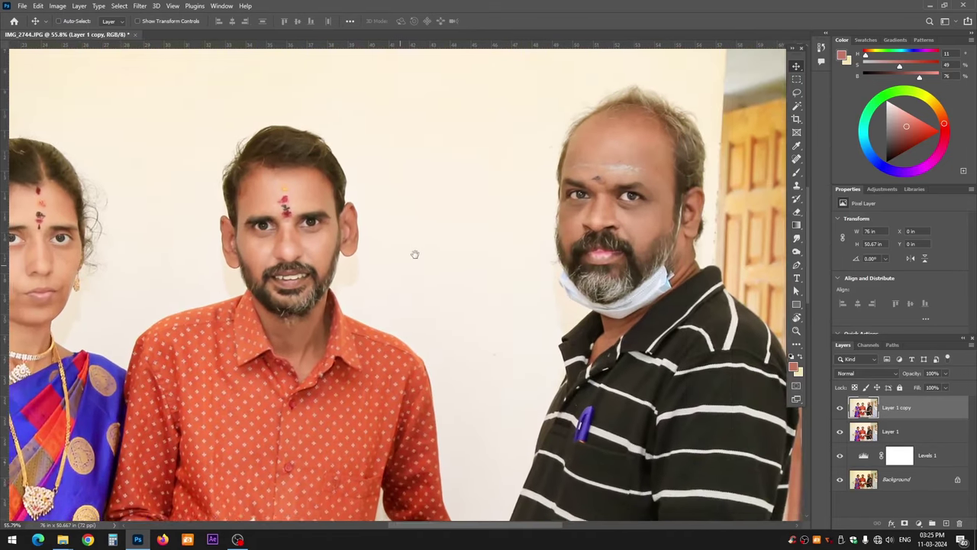
{"action": "left_click_drag", "start_coordinate": [415, 254], "coordinate": [470, 222]}
Toggle showing only the Background layer to compare before and after retouching.
{"action": "left_click", "coordinate": [840, 480], "text": "alt"}
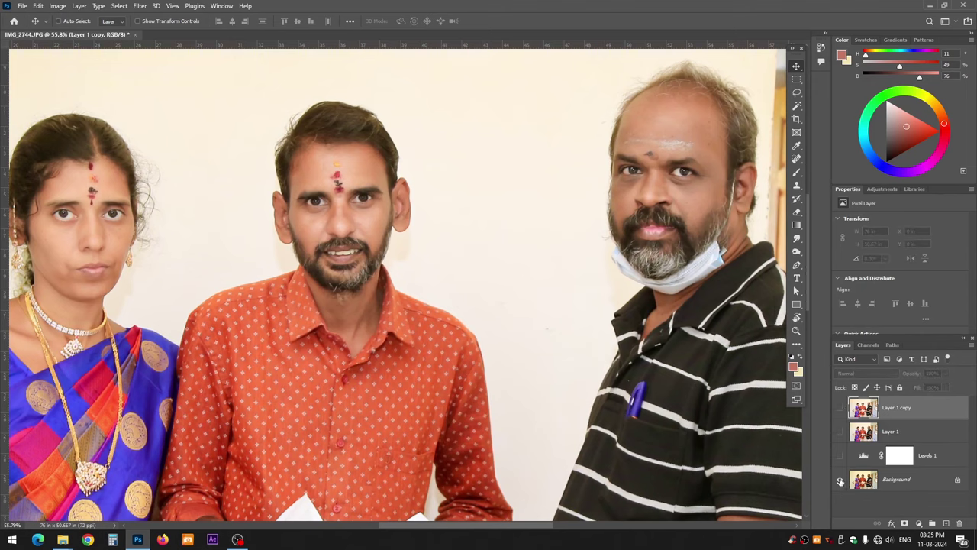
{"action": "left_click", "coordinate": [840, 479], "text": "alt"}
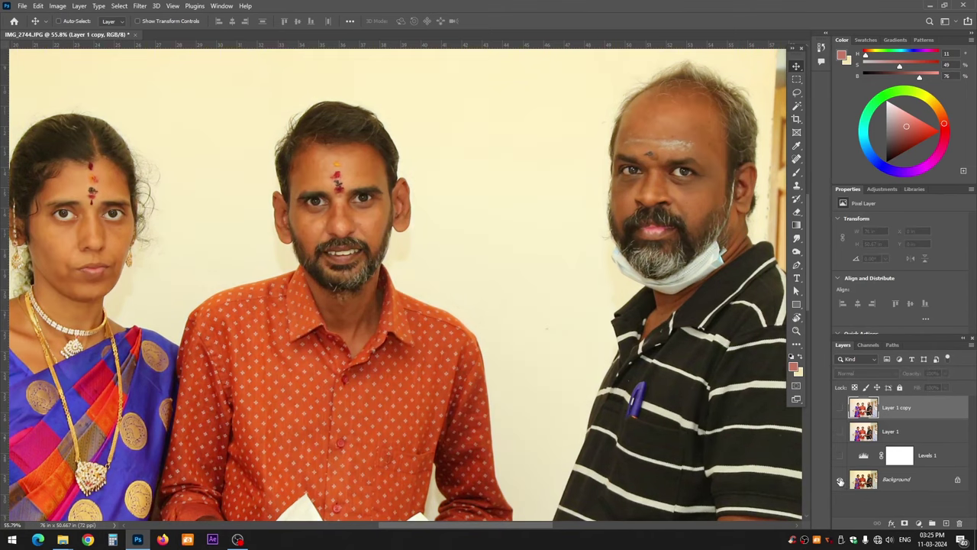
{"action": "key", "text": "ctrl+minus"}
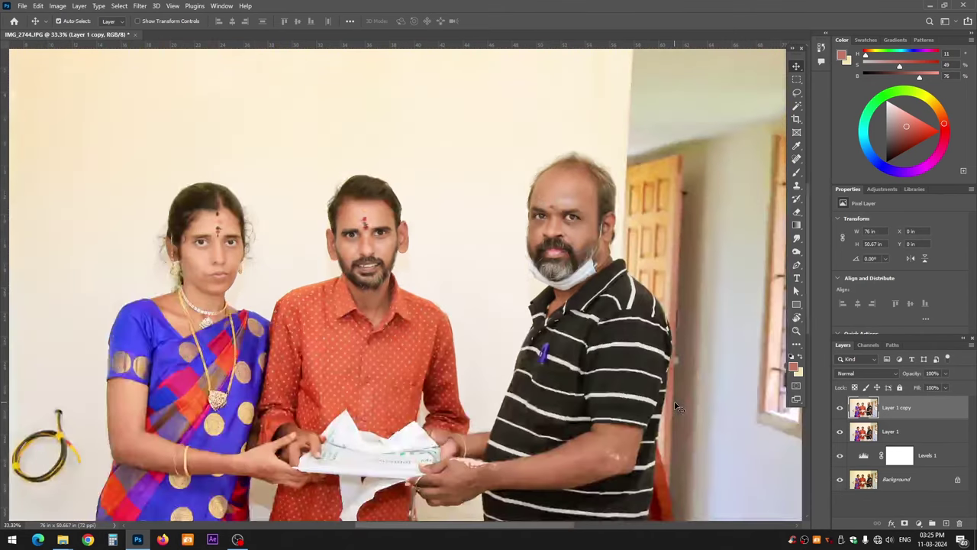